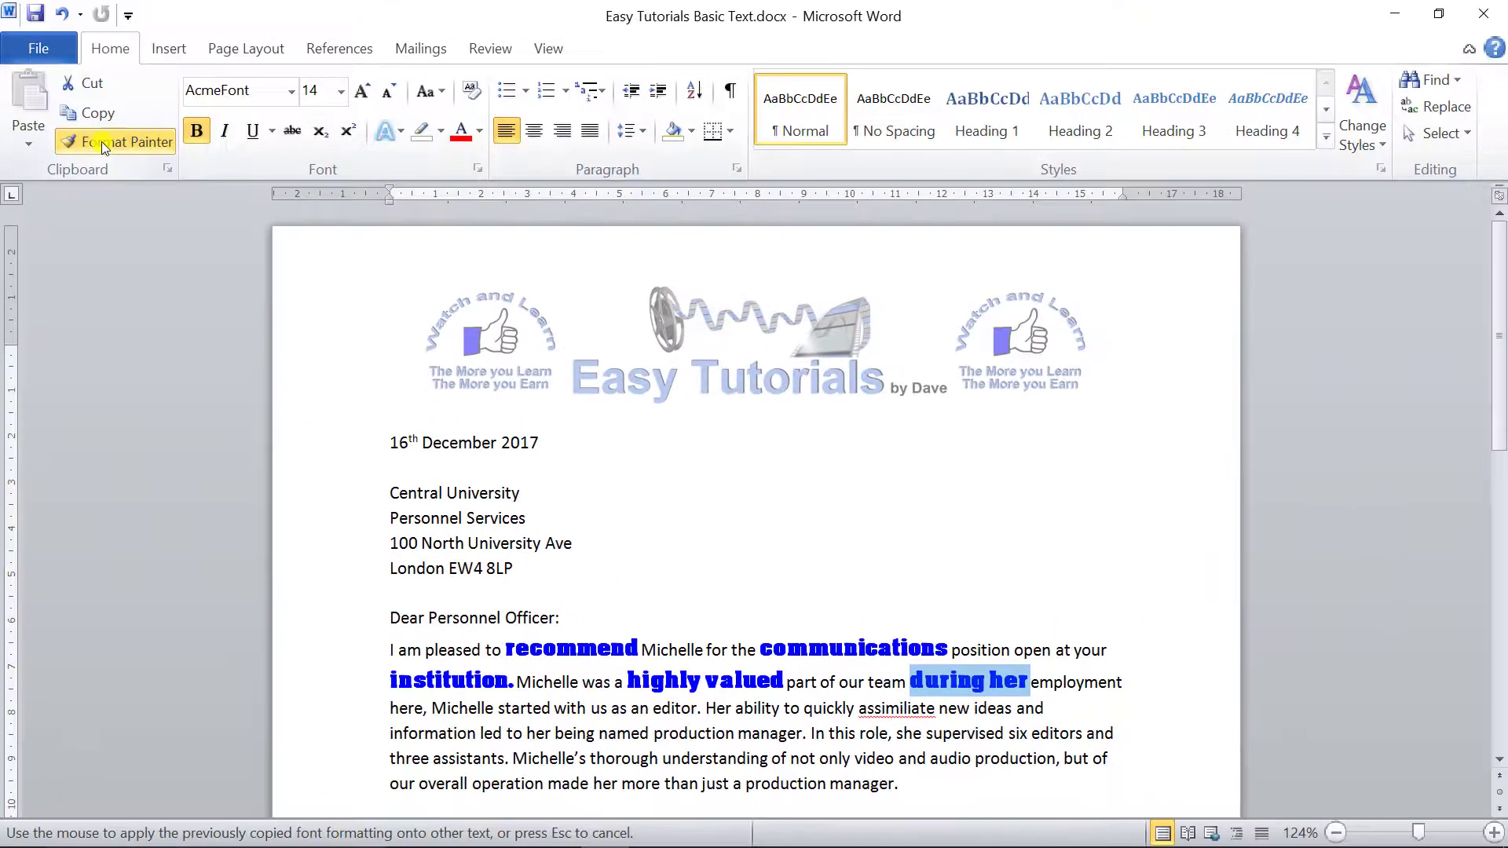
# Turn off Format Painter and undo the formatting applied to the words after "recommend" in the first paragraph
pyautogui.click(117, 143)
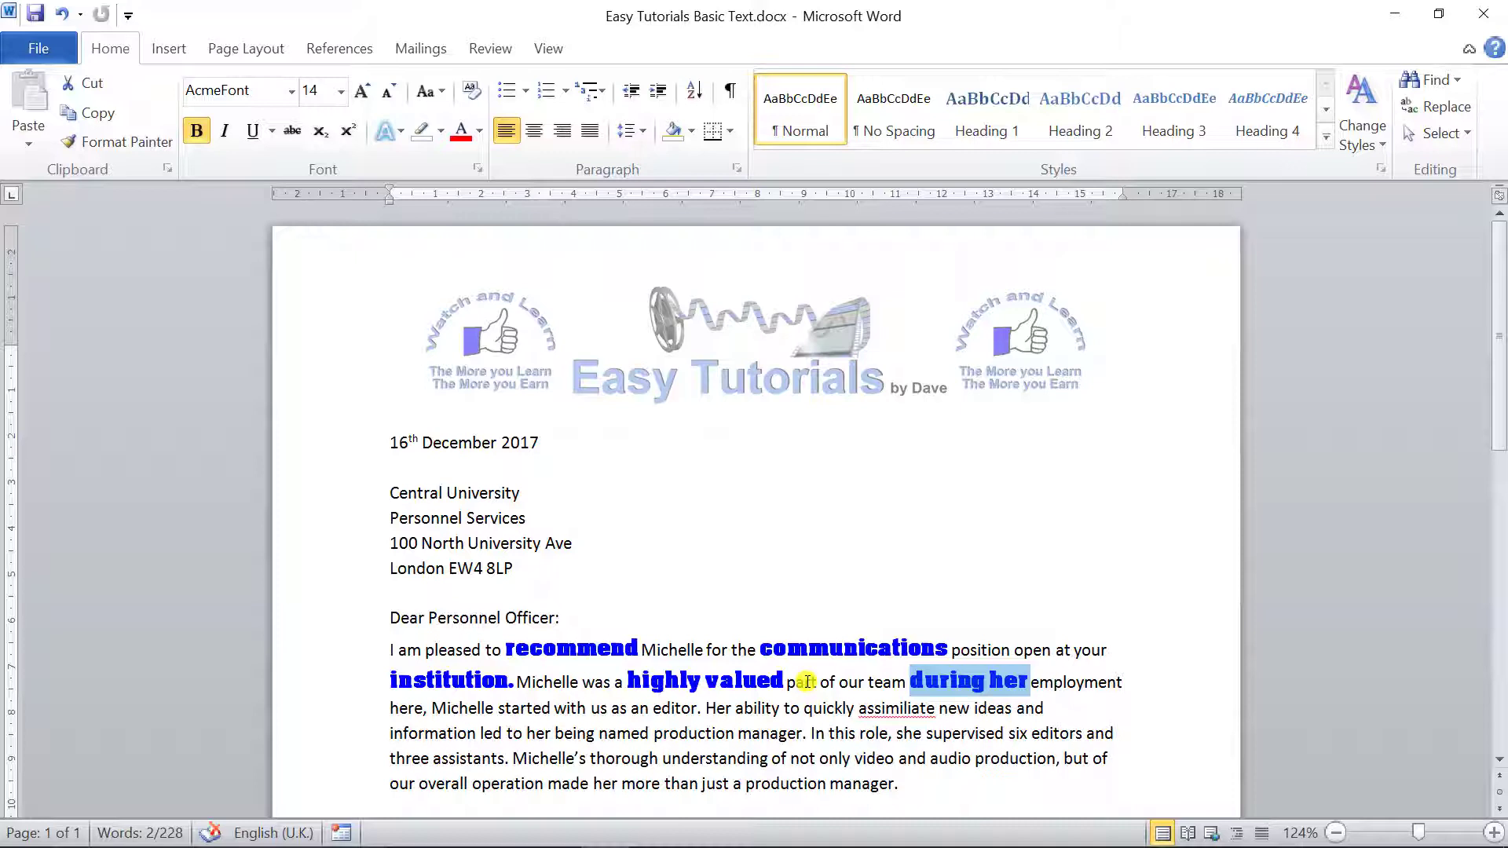
pyautogui.hotkey('ctrl', 'z')
pyautogui.hotkey('ctrl', 'z')
pyautogui.hotkey('ctrl', 'z')
pyautogui.hotkey('ctrl', 'z')
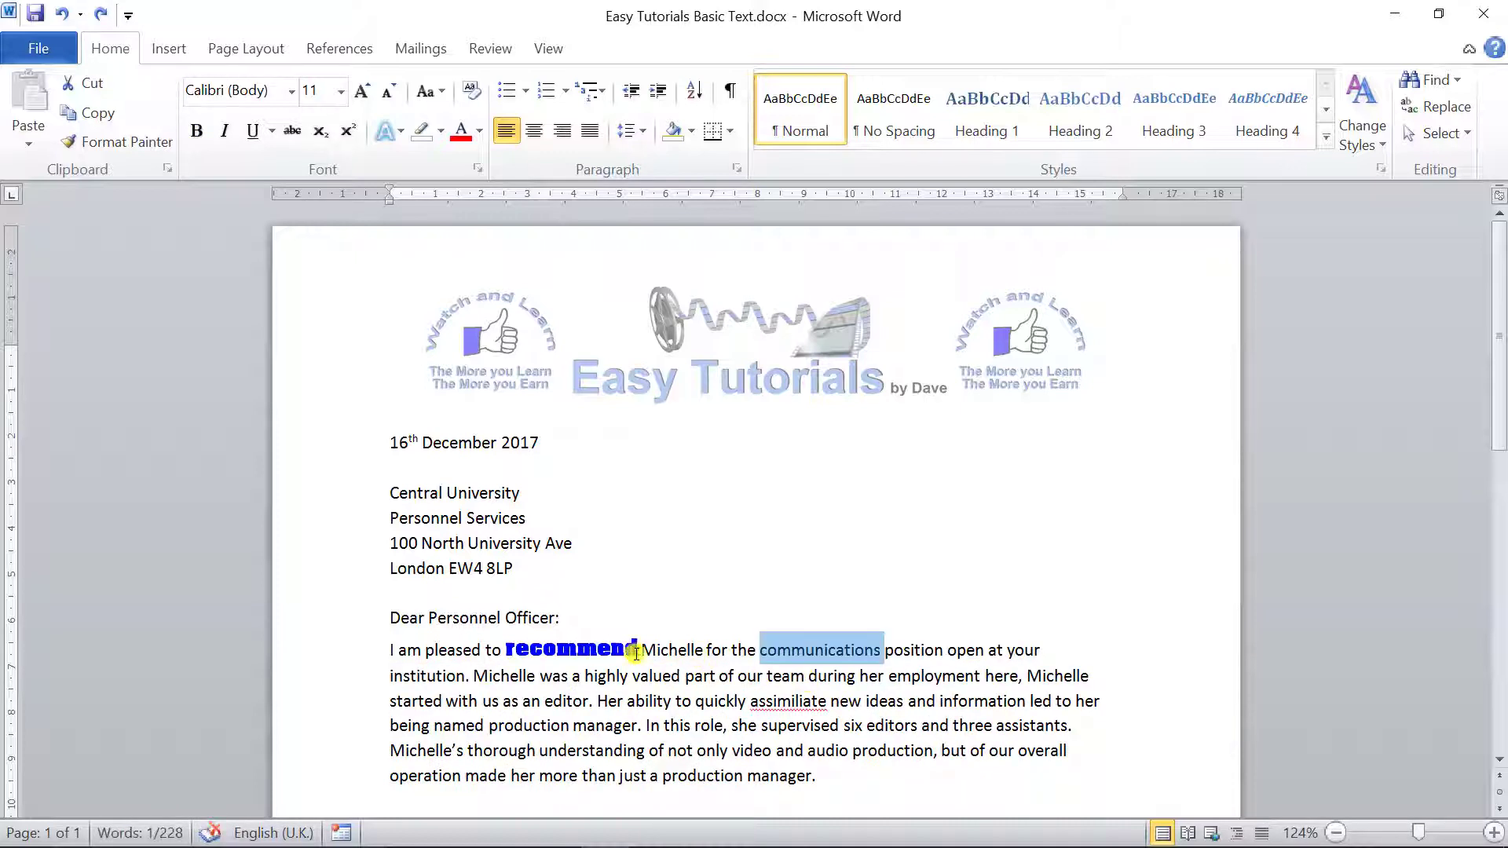
# Copy the formatting of "recommend" and apply it to the words "position open"
pyautogui.doubleClick(576, 646)
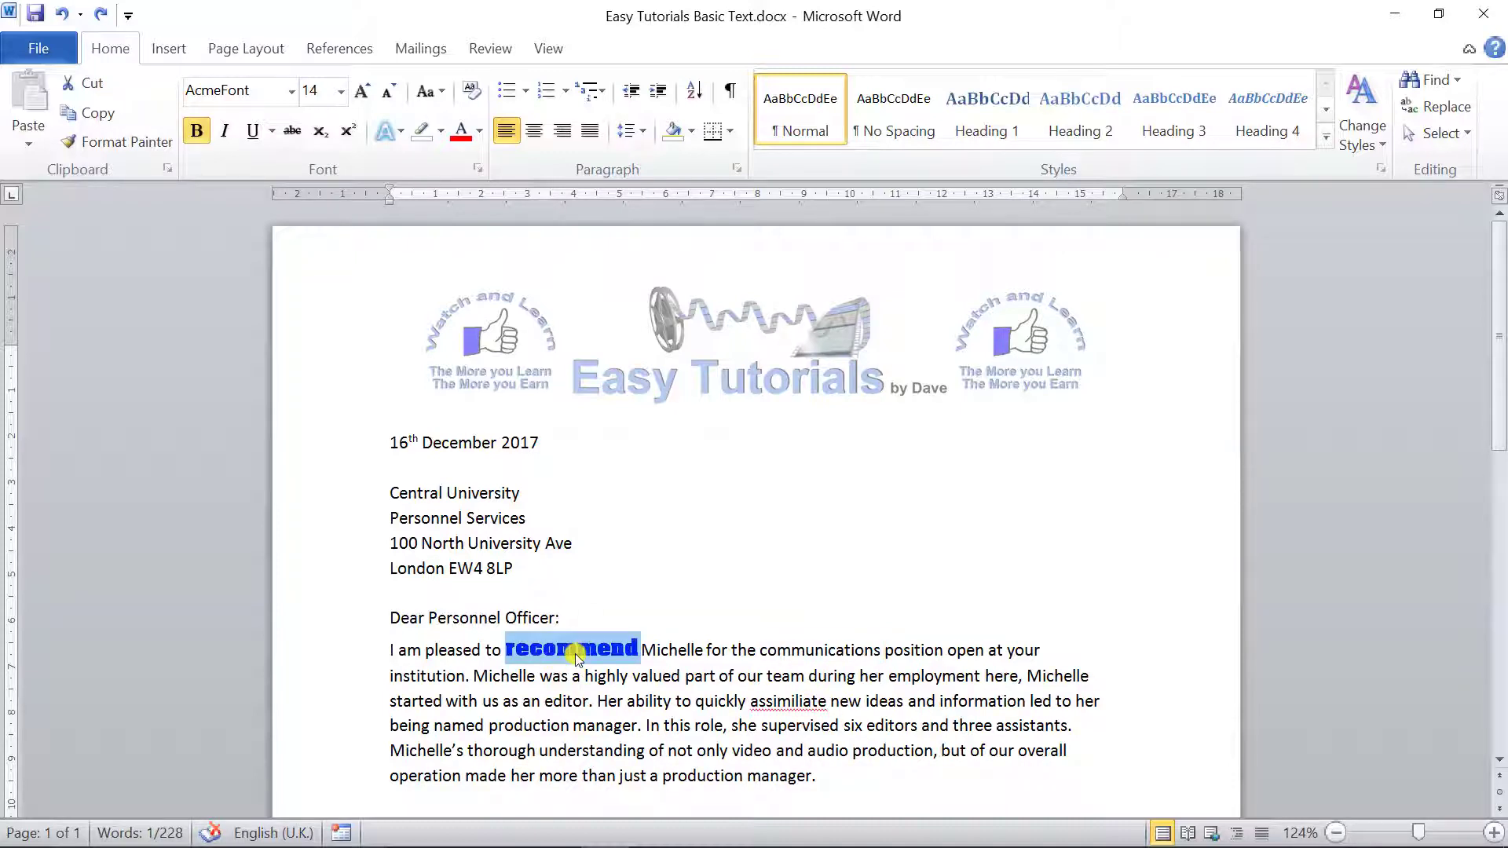
pyautogui.hotkey('ctrl', 'shift', 'c')
pyautogui.moveTo(885, 653); pyautogui.dragTo(975, 652)
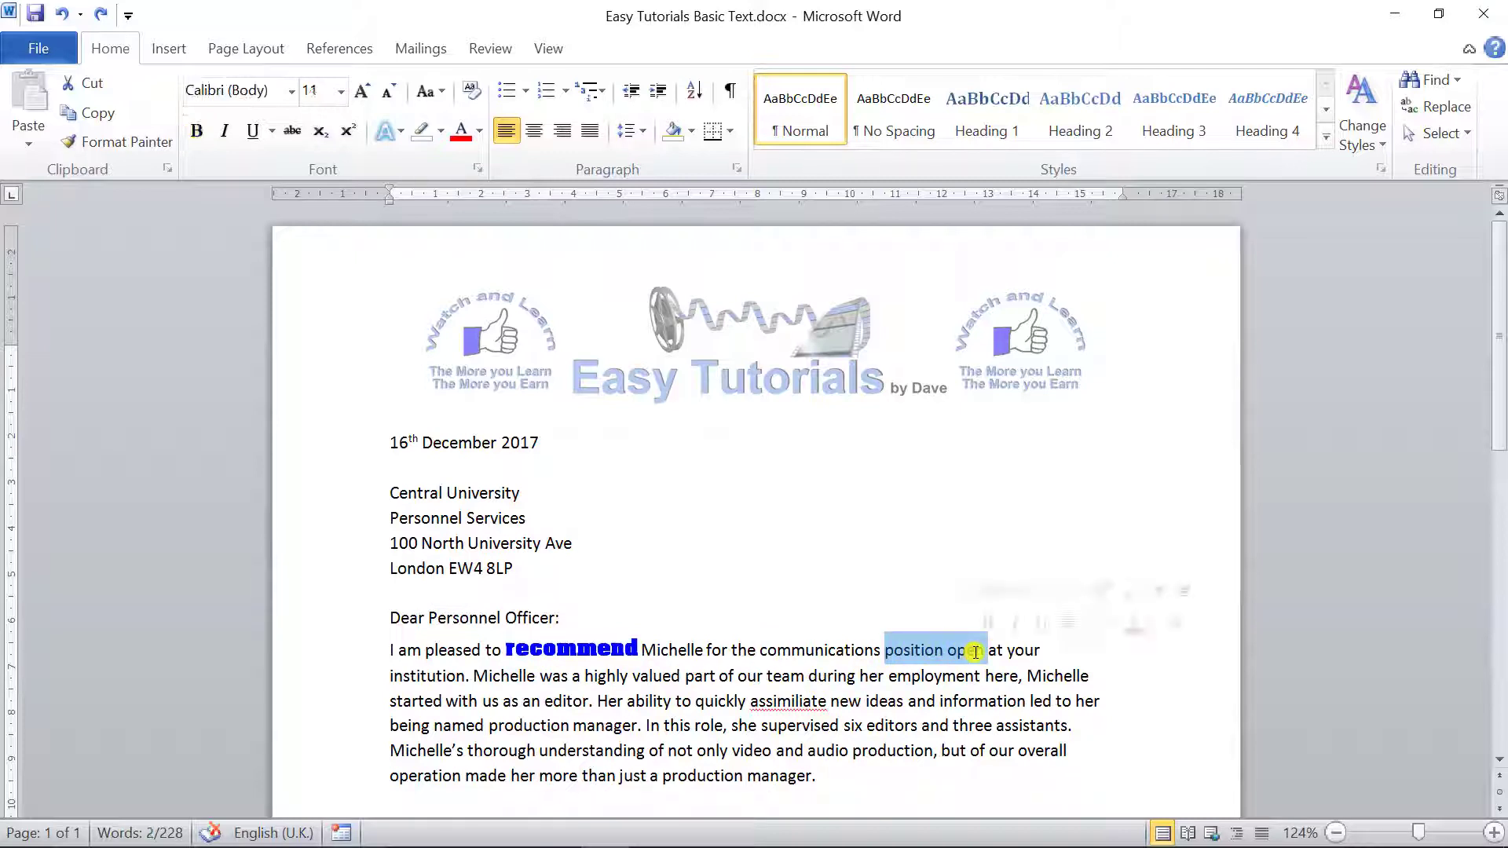
pyautogui.hotkey('ctrl', 'shift', 'v')
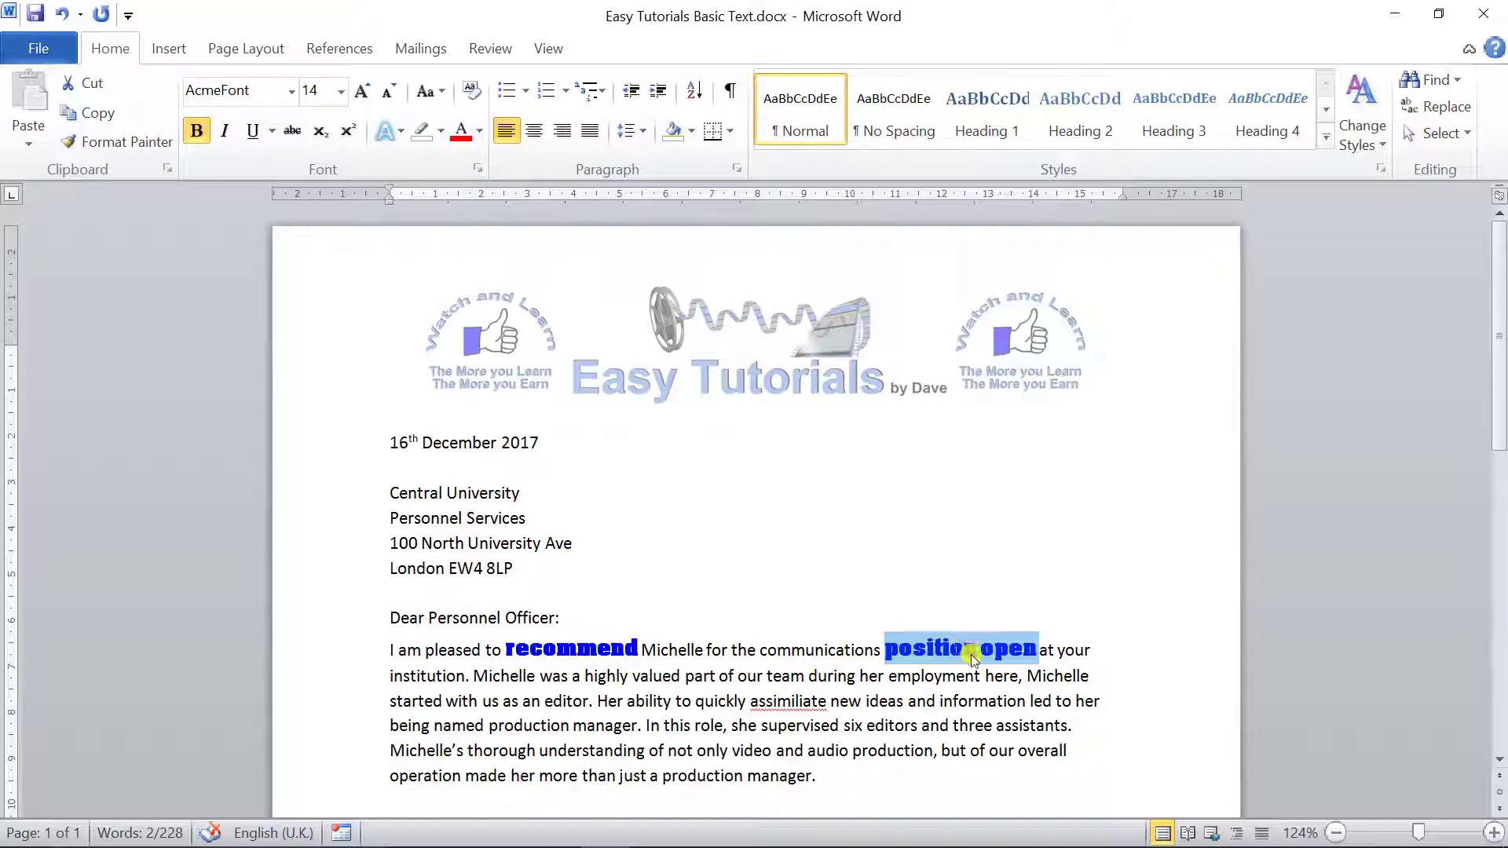
# Undo the formatting applied to "position open" and to "recommend"
pyautogui.hotkey('ctrl', 'z')
pyautogui.hotkey('ctrl', 'z')
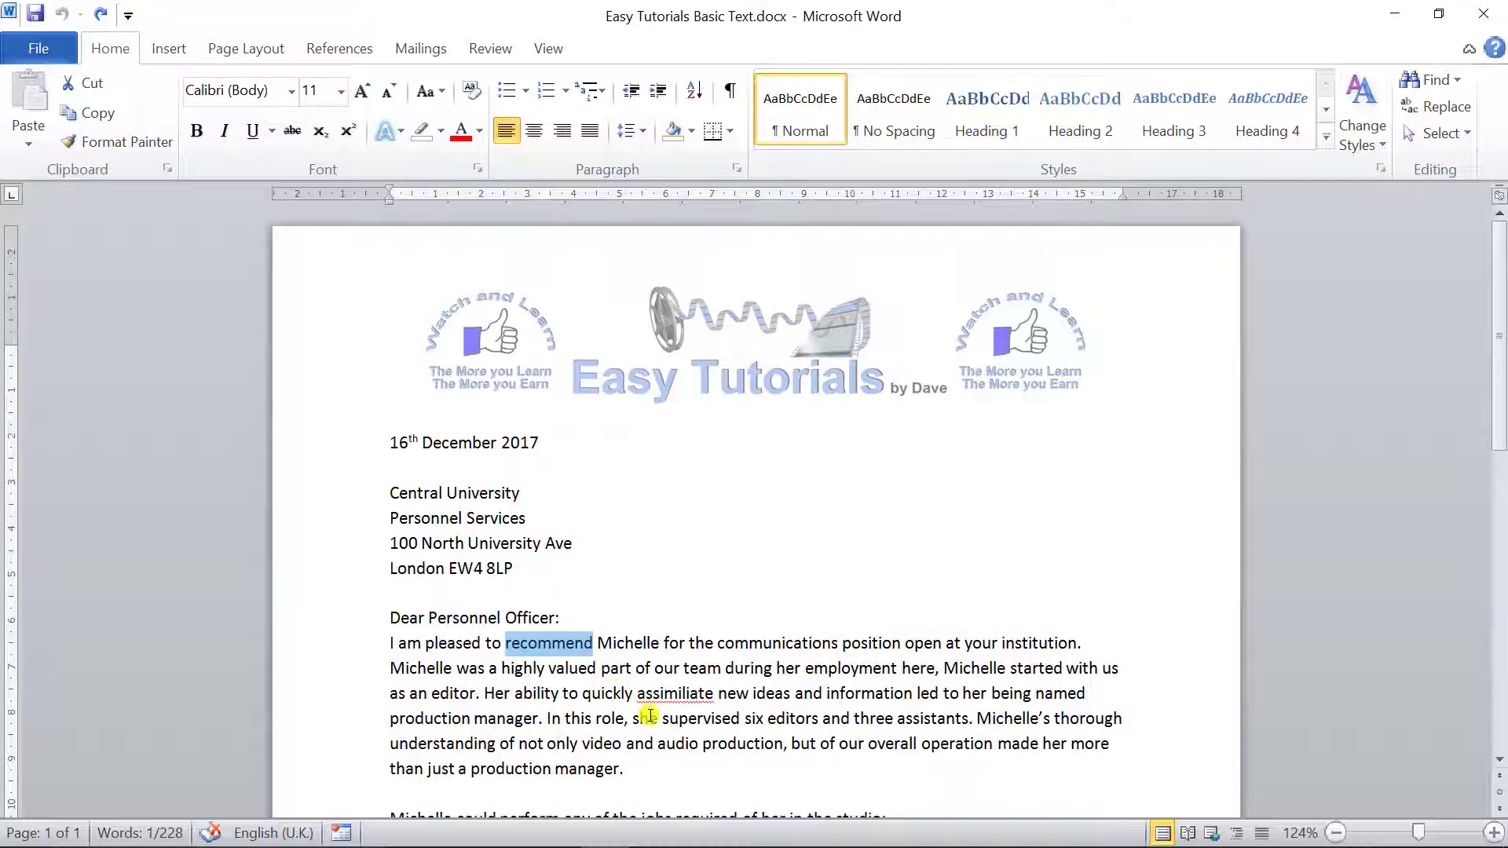
# Cut the paragraph beginning "She also had the communication skills", paste it below "Sincerely," and undo the move
pyautogui.scroll(-3, 648, 695)
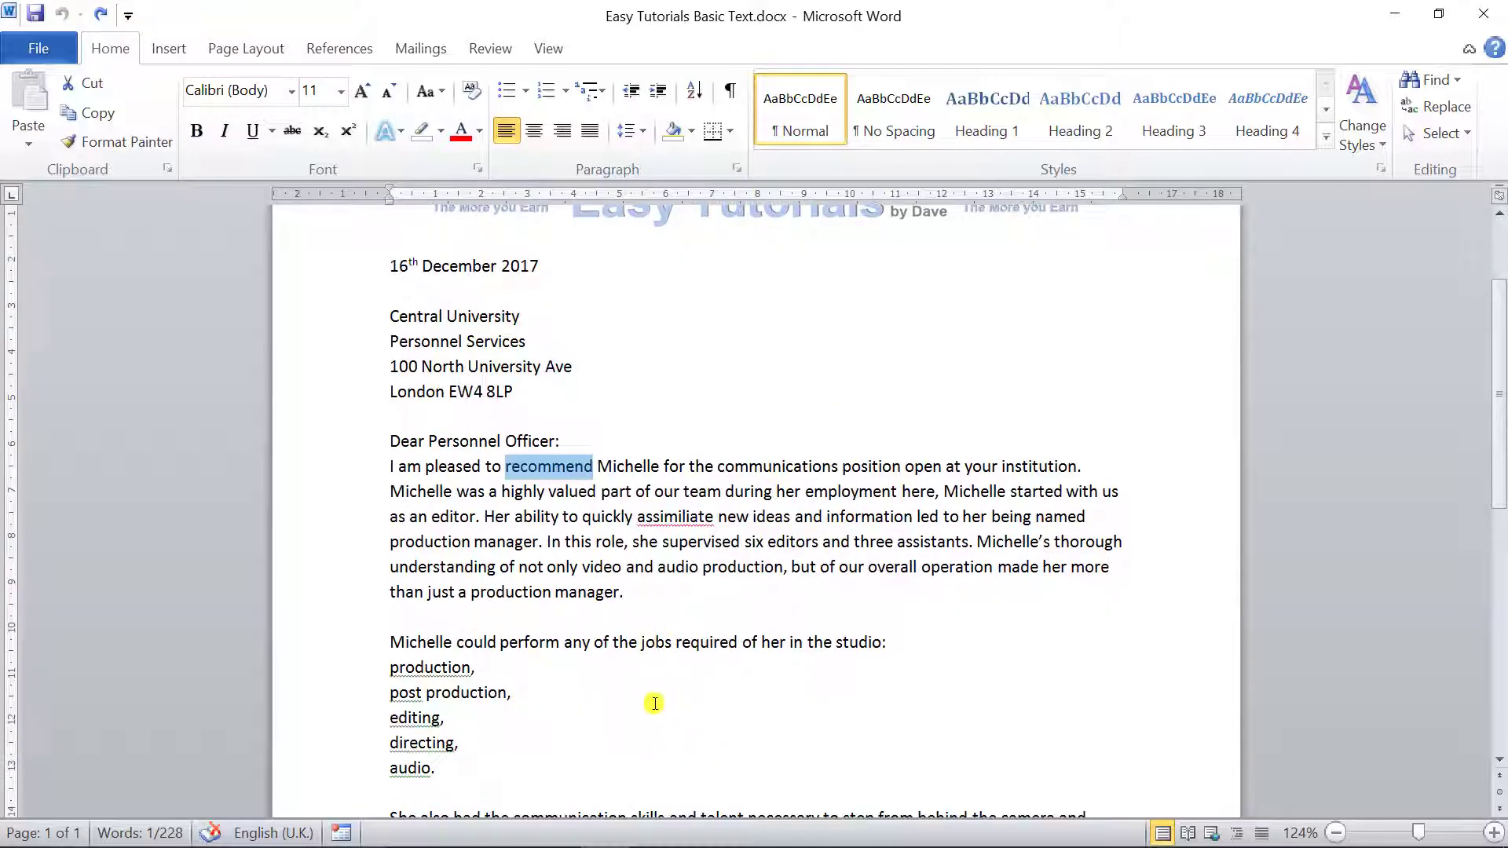
pyautogui.scroll(-1, 654, 703)
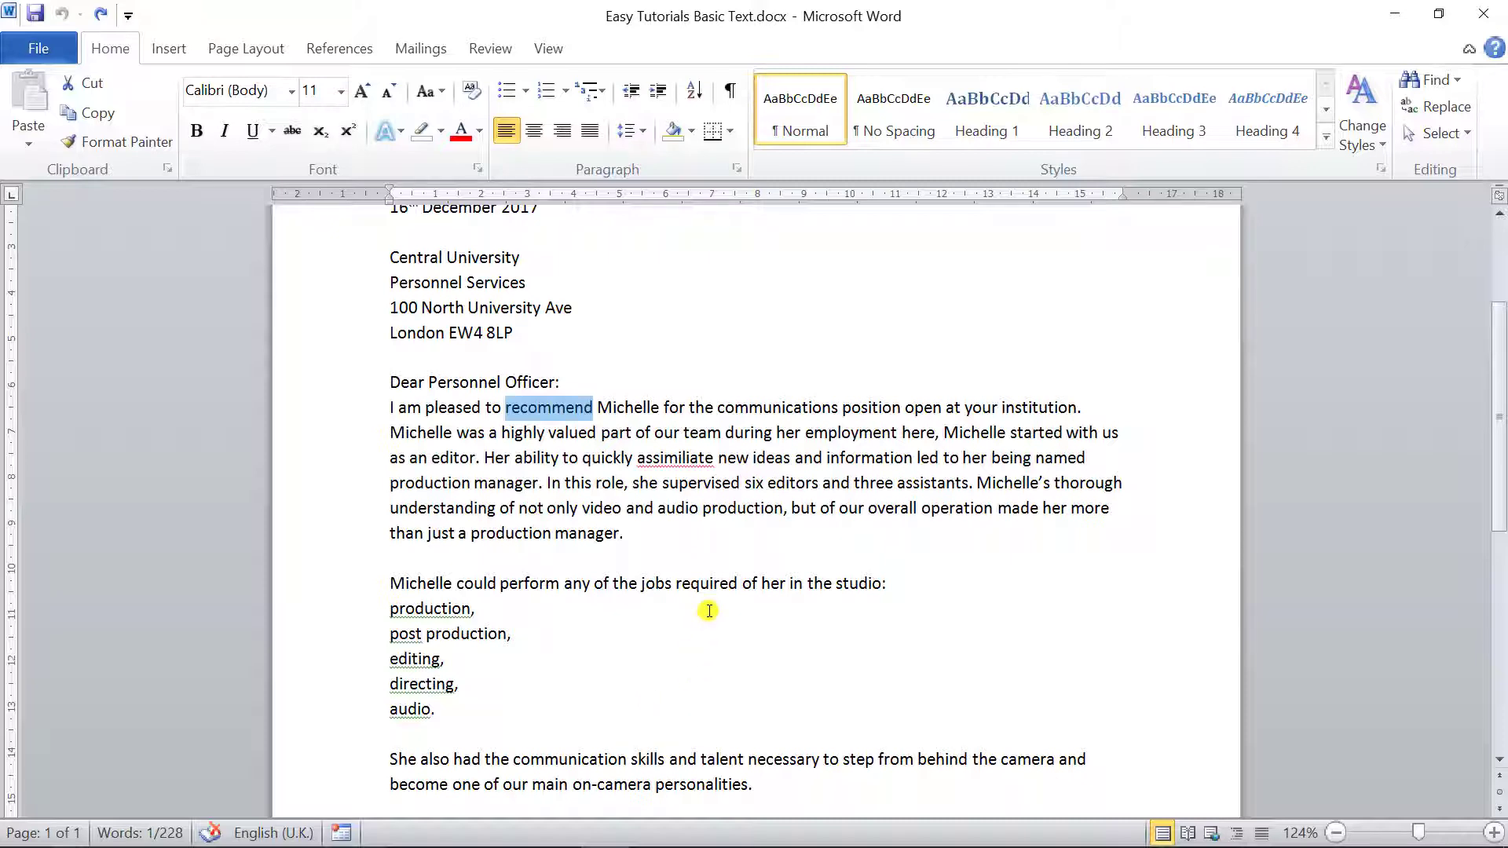
pyautogui.scroll(-2, 708, 611)
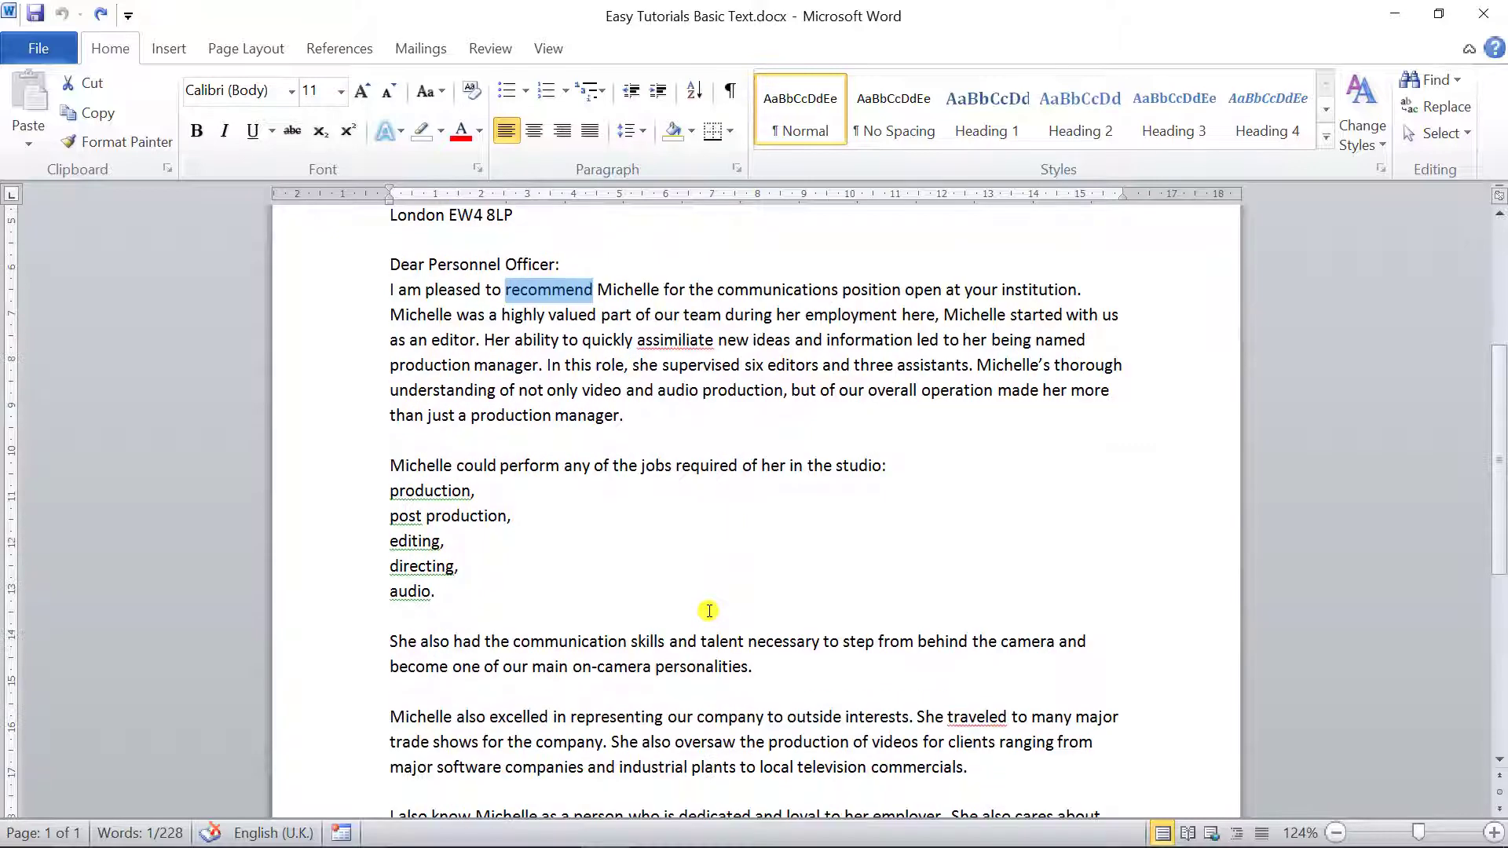
pyautogui.scroll(-5, 709, 612)
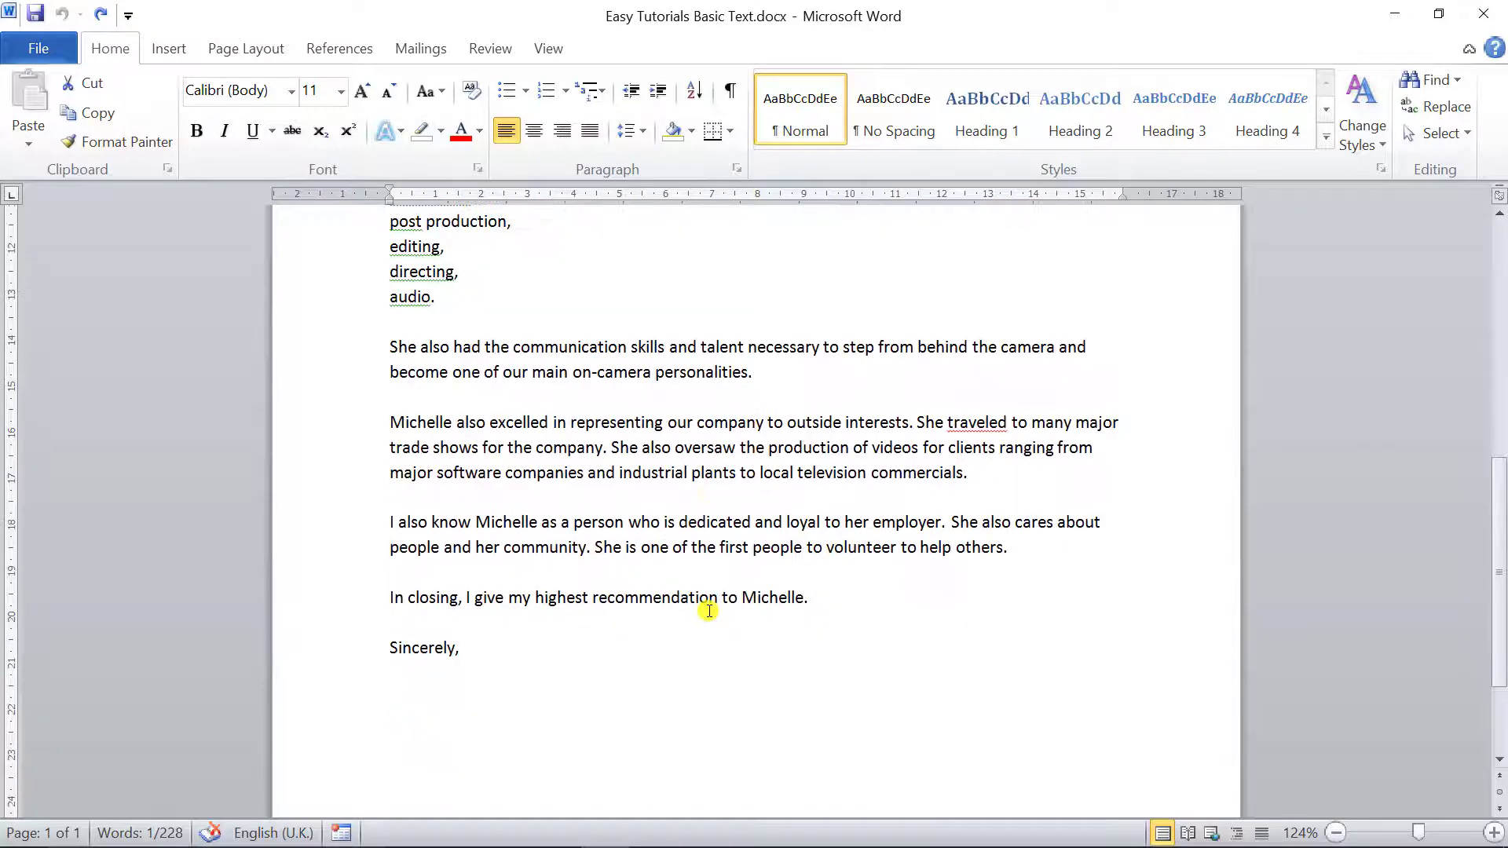
pyautogui.scroll(-1, 708, 611)
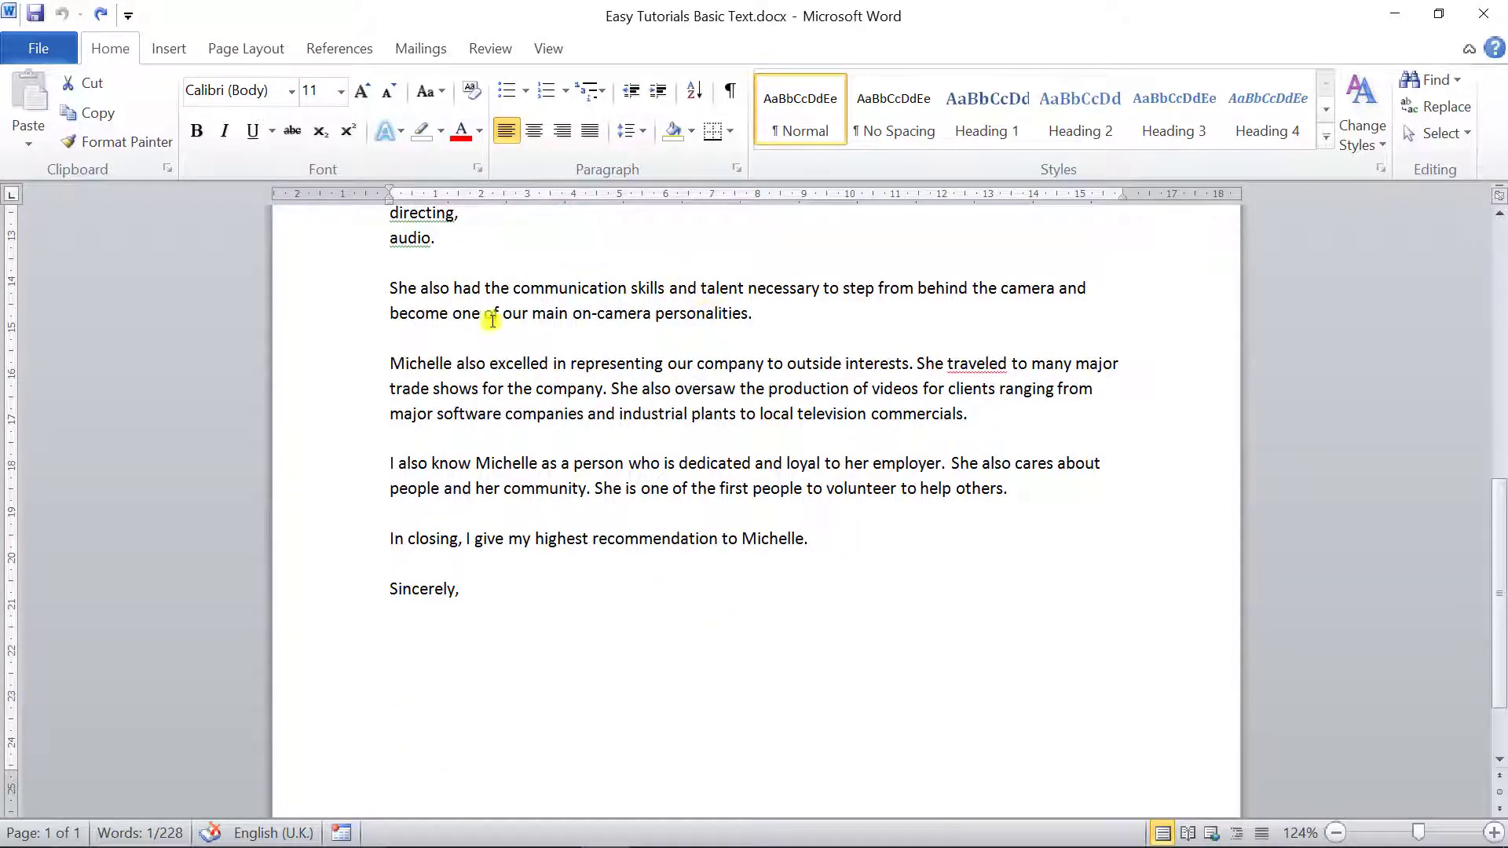
pyautogui.moveTo(390, 288); pyautogui.dragTo(744, 313)
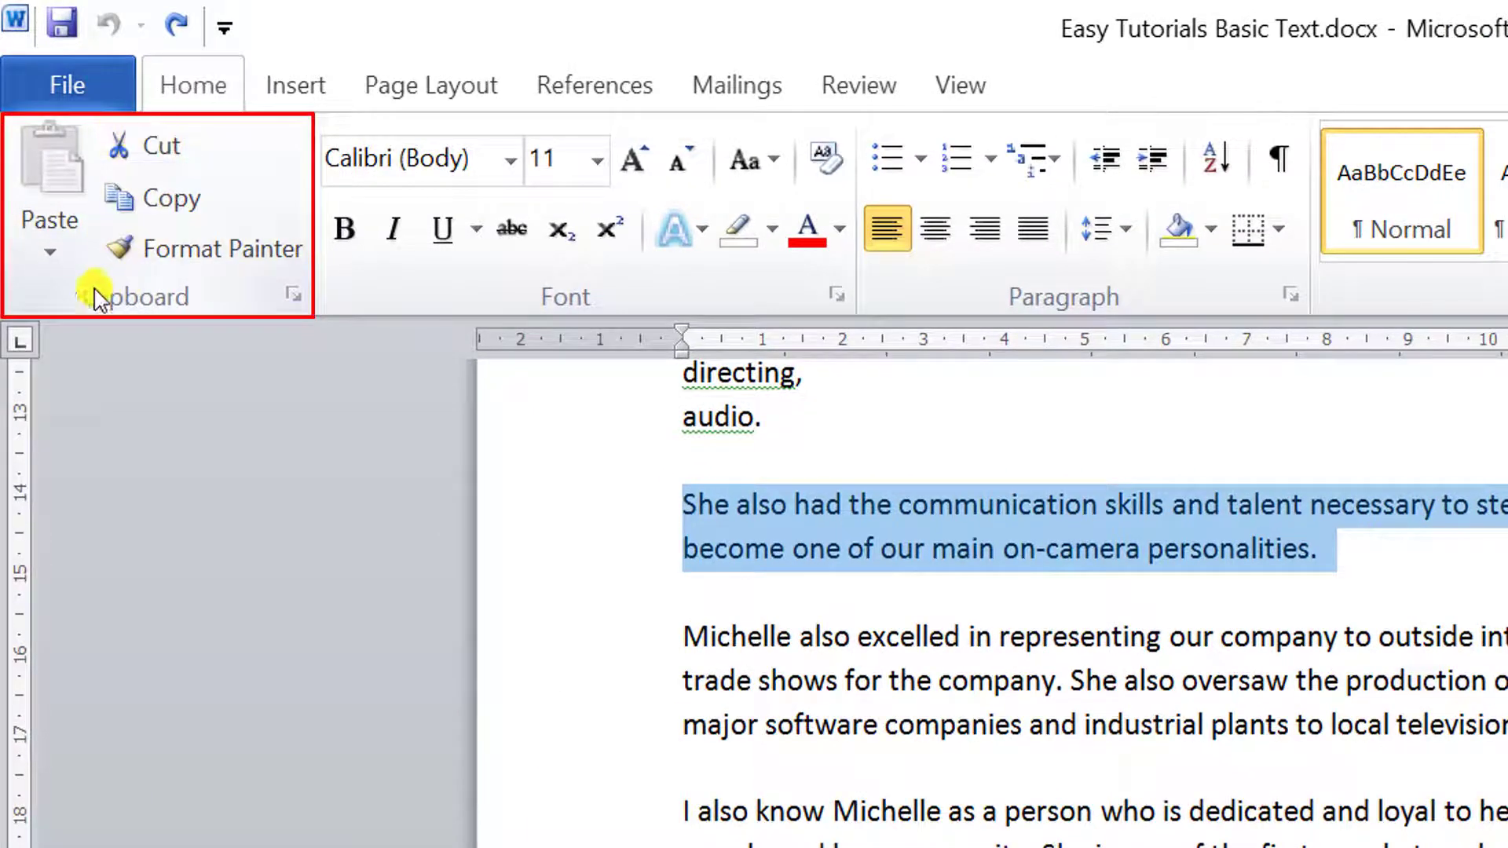
pyautogui.click(161, 155)
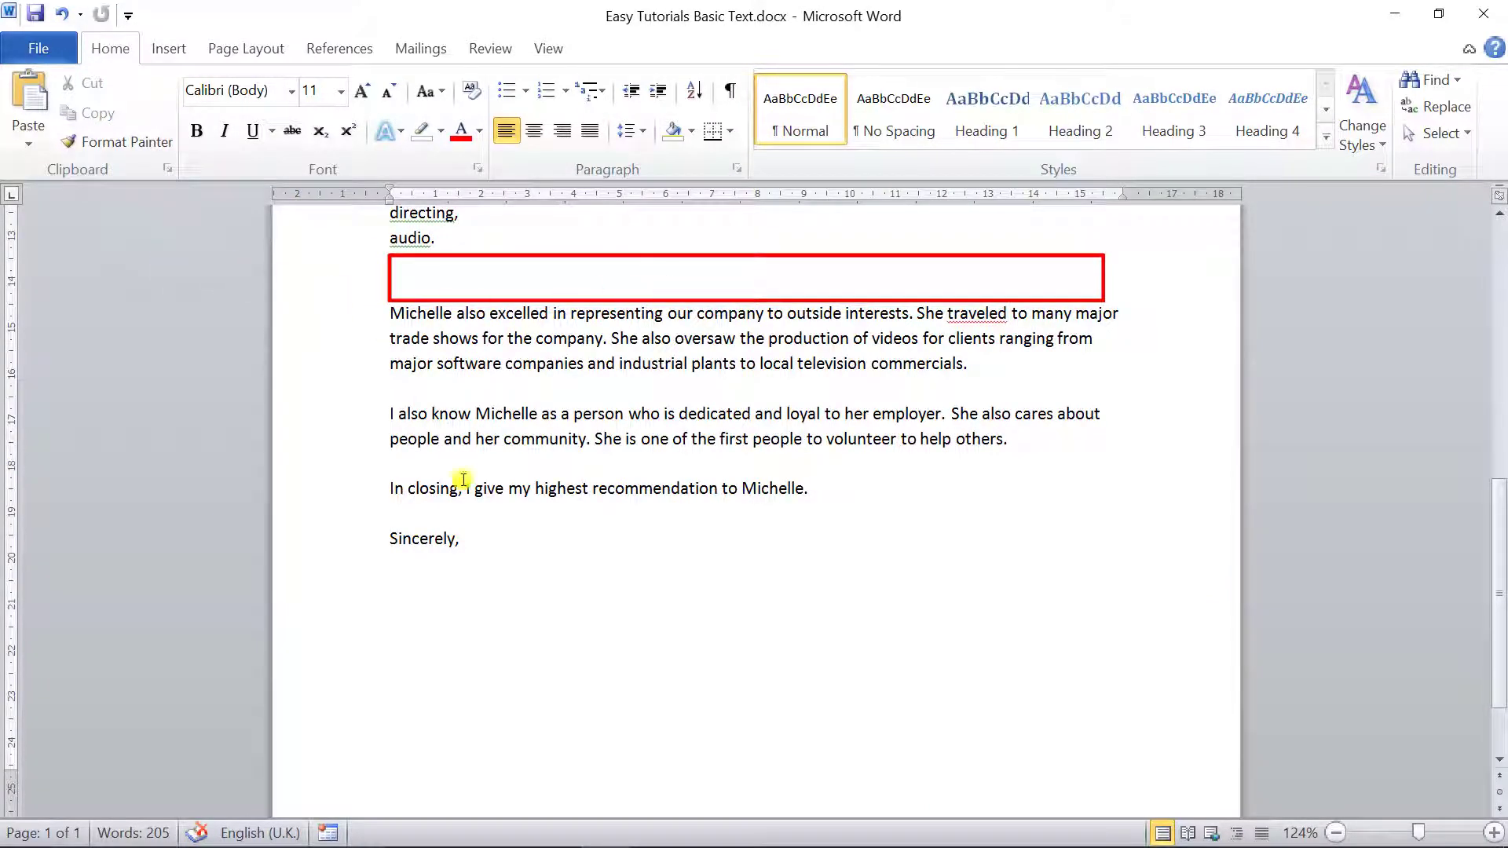
pyautogui.click(408, 593)
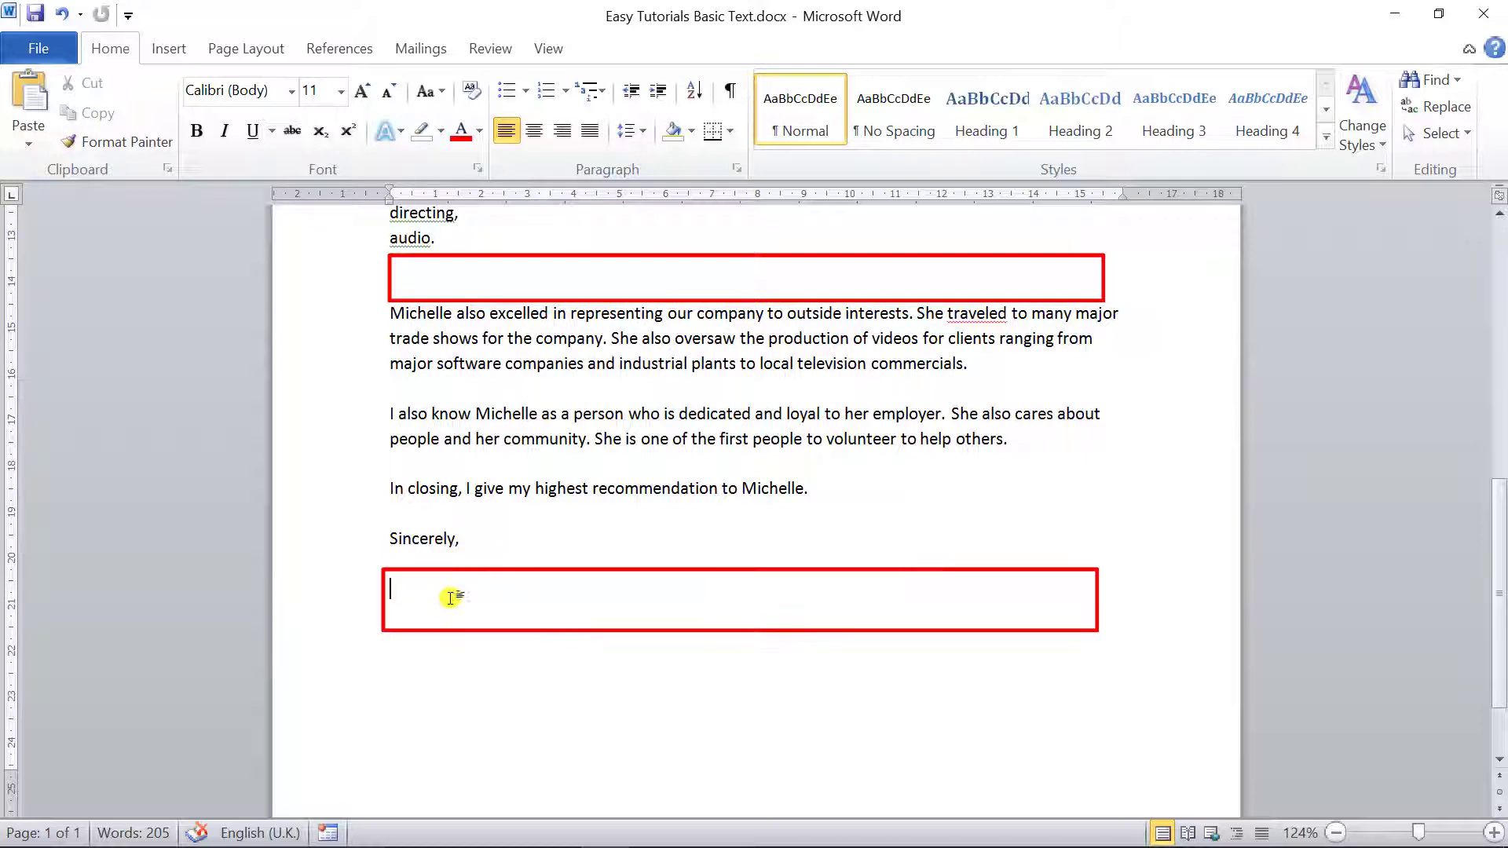
pyautogui.click(33, 94)
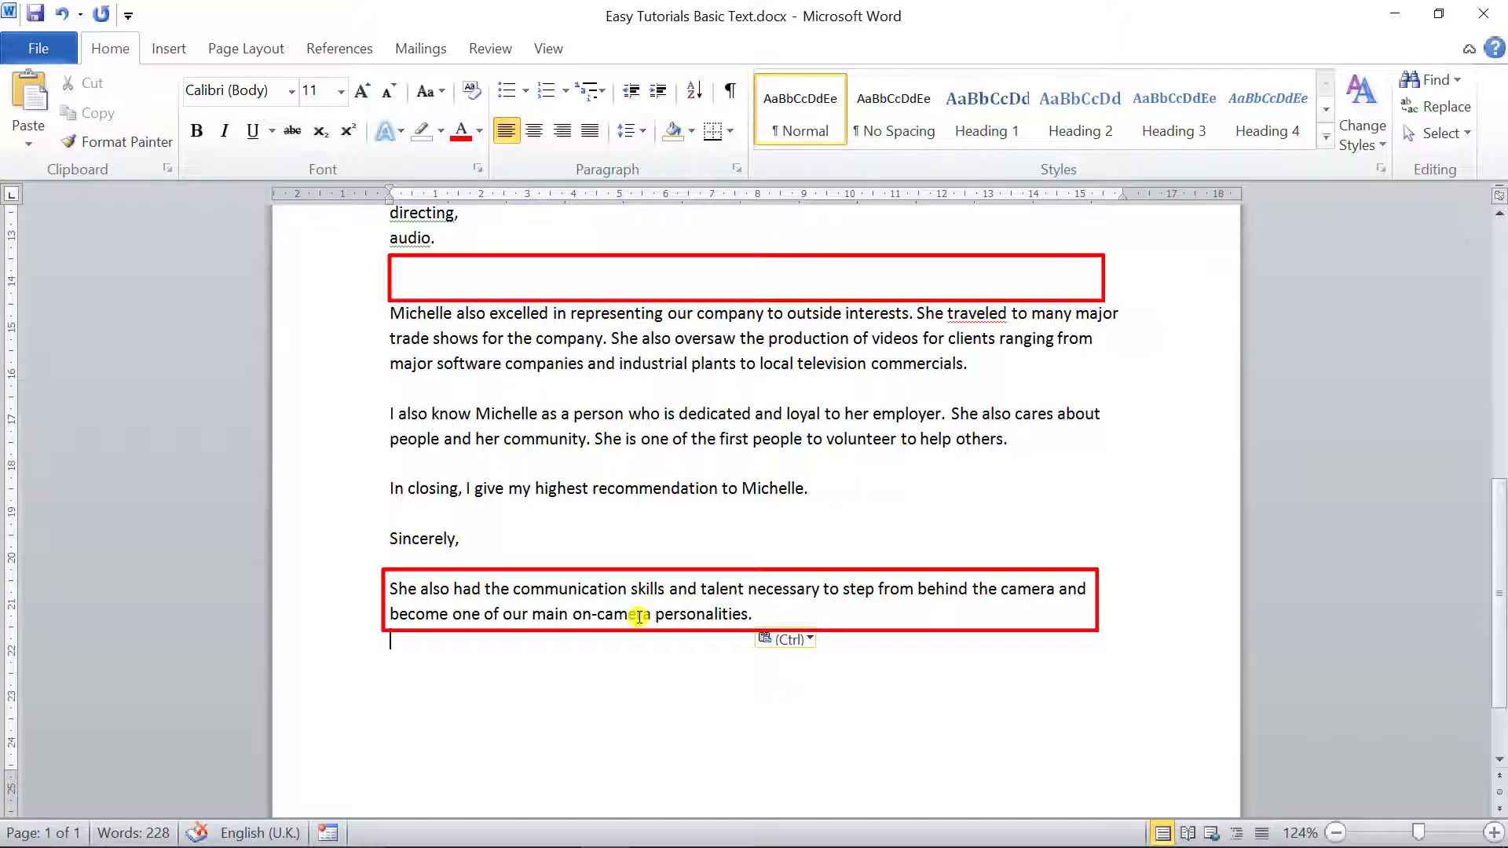
pyautogui.hotkey('ctrl', 'z')
pyautogui.hotkey('ctrl', 'z')
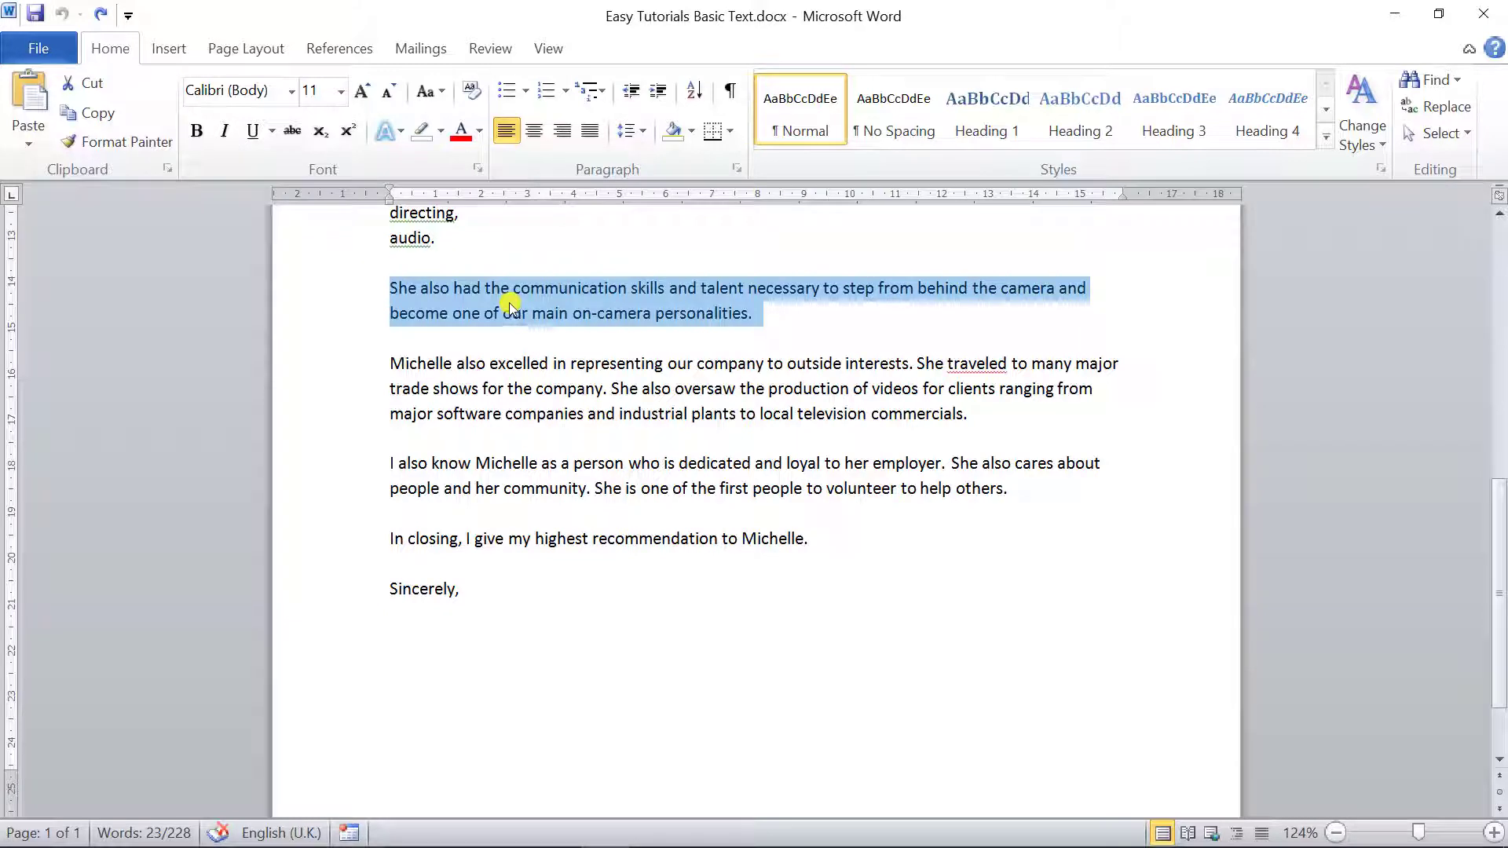
# Move the "She also had the communication skills" paragraph below "Sincerely," once more and undo both the paste and the cut
pyautogui.hotkey('ctrl', 'x')
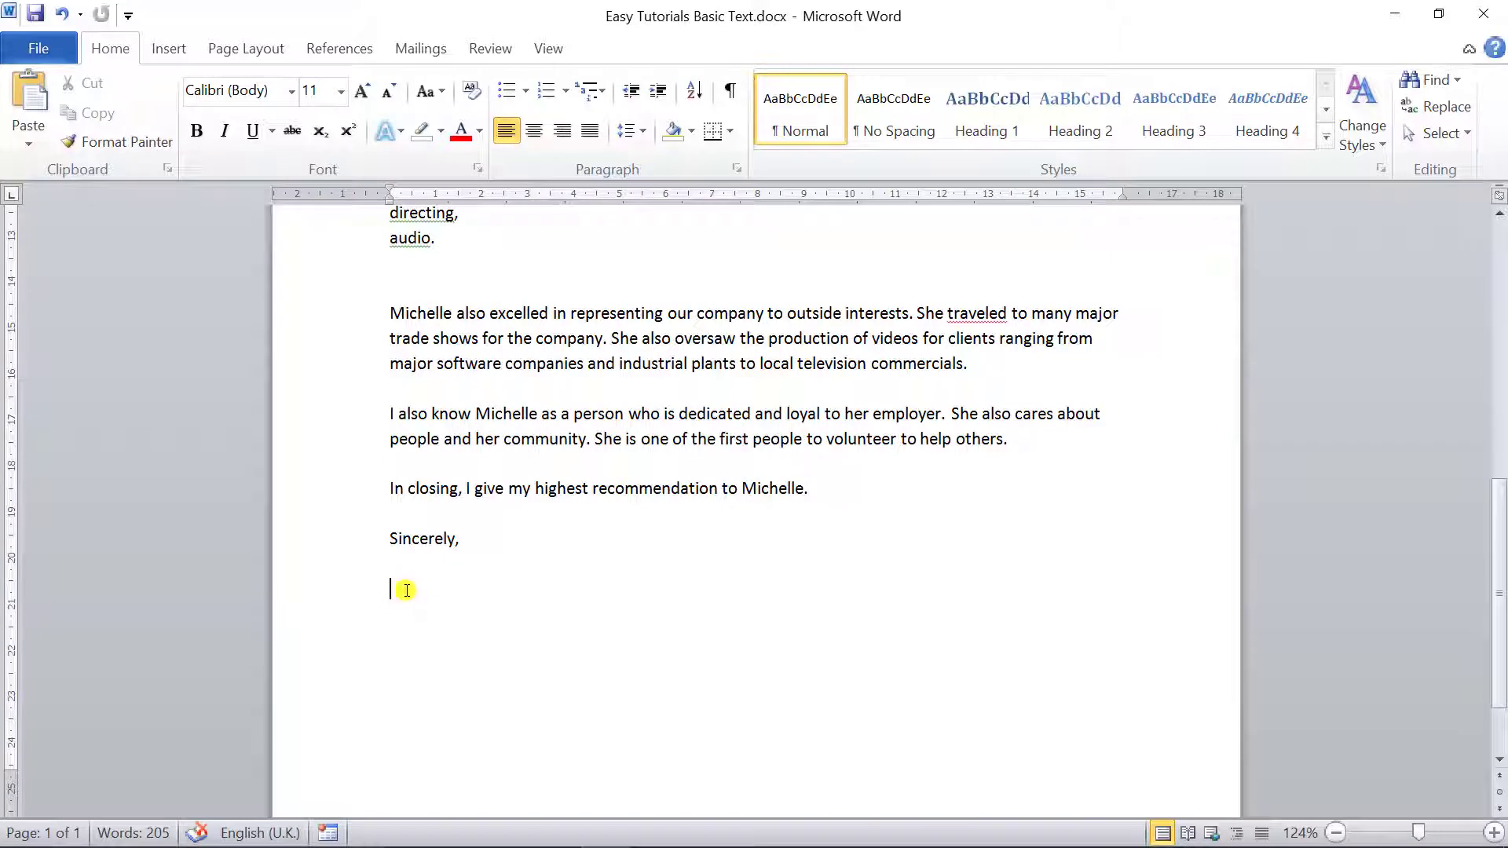
pyautogui.hotkey('ctrl', 'v')
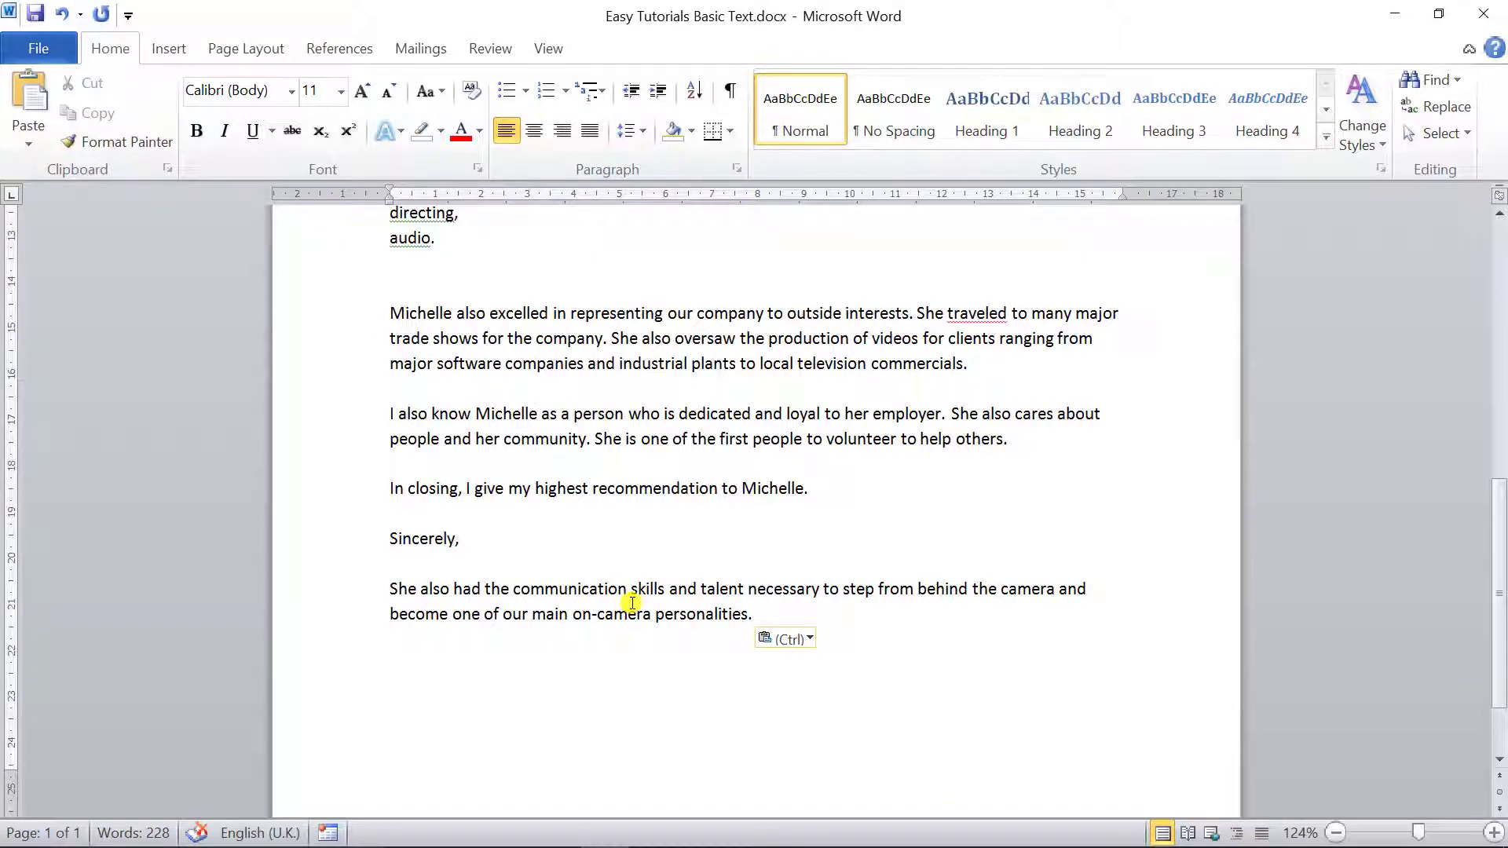
pyautogui.hotkey('ctrl', 'z')
pyautogui.hotkey('ctrl', 'z')
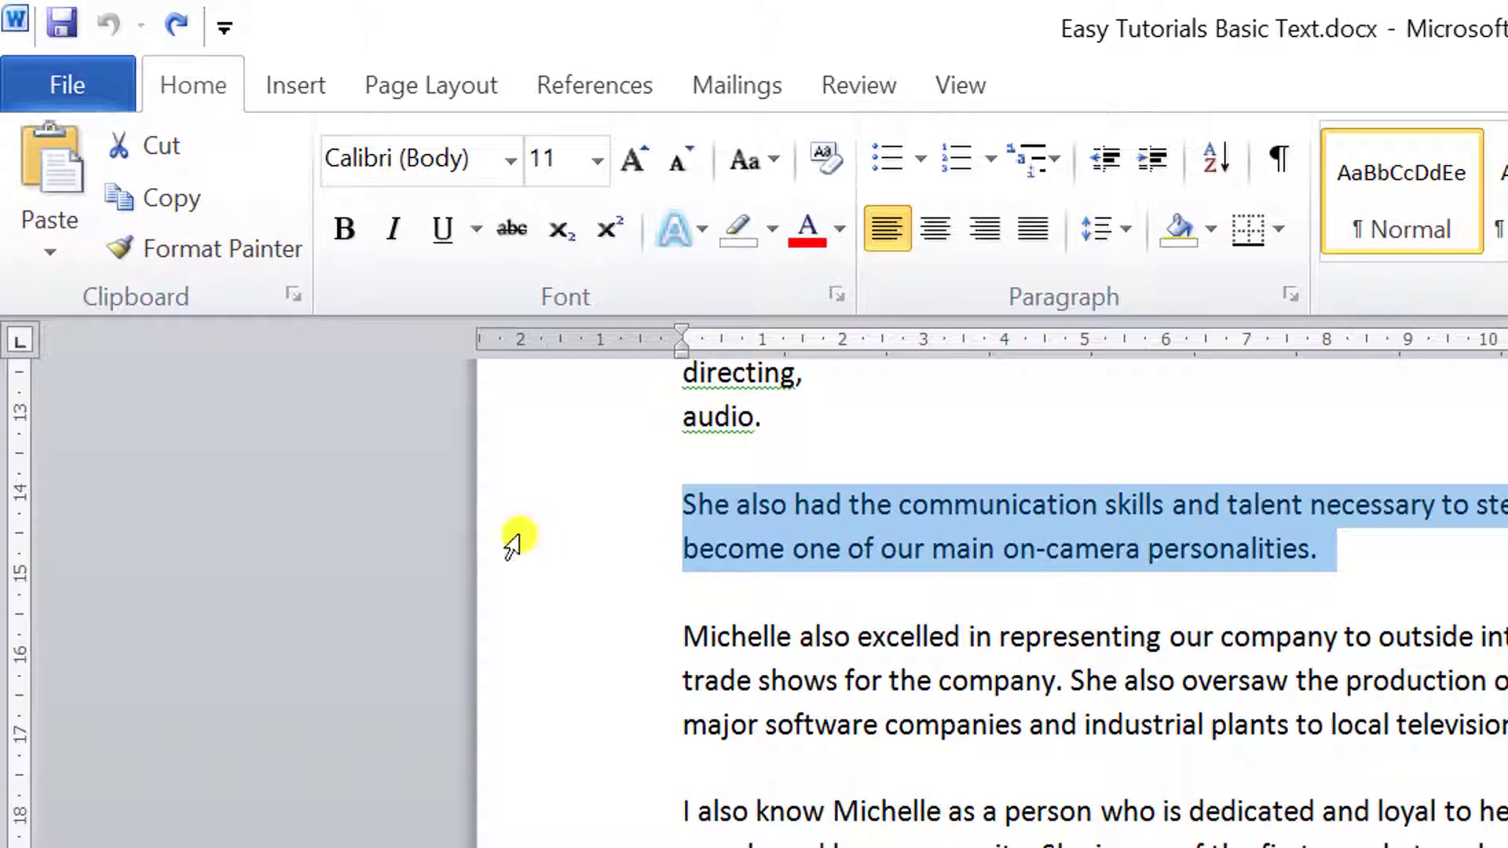
# Copy the selected "She also had the communication skills" paragraph to the line below "Sincerely," and undo the paste
pyautogui.click(158, 207)
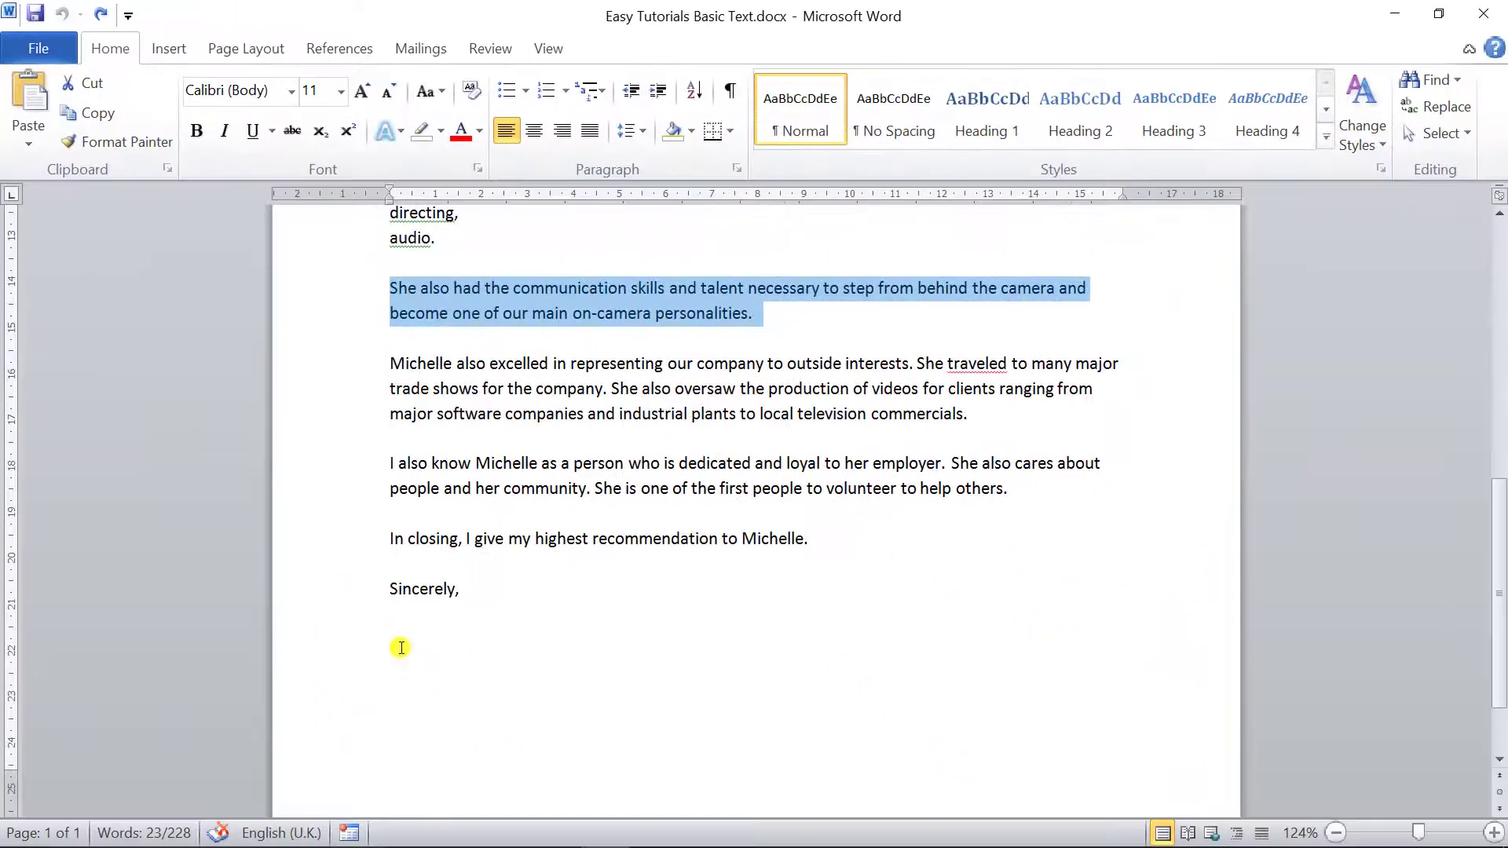
pyautogui.click(399, 642)
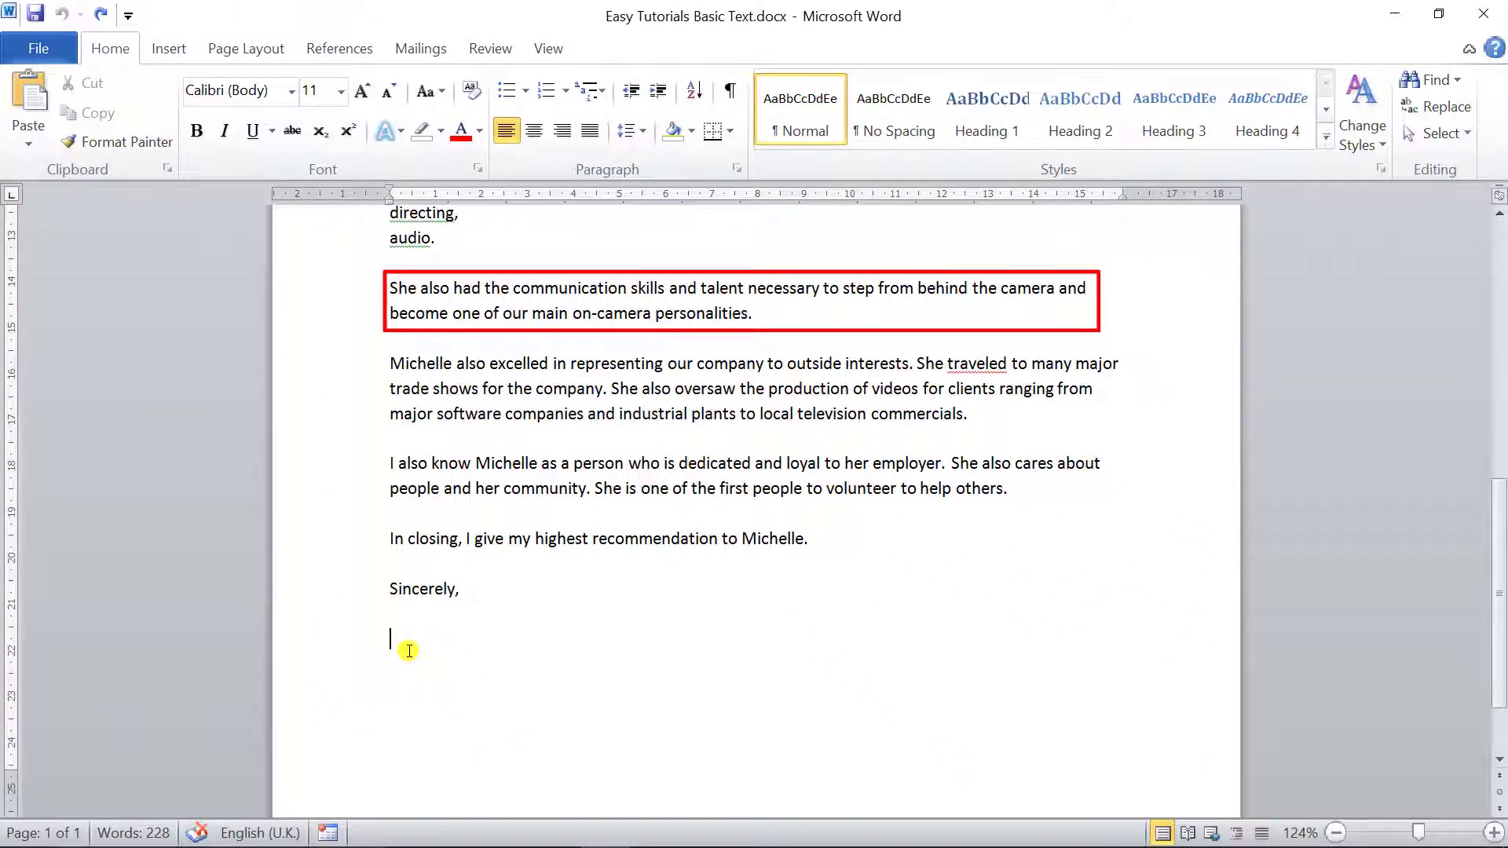
pyautogui.click(33, 92)
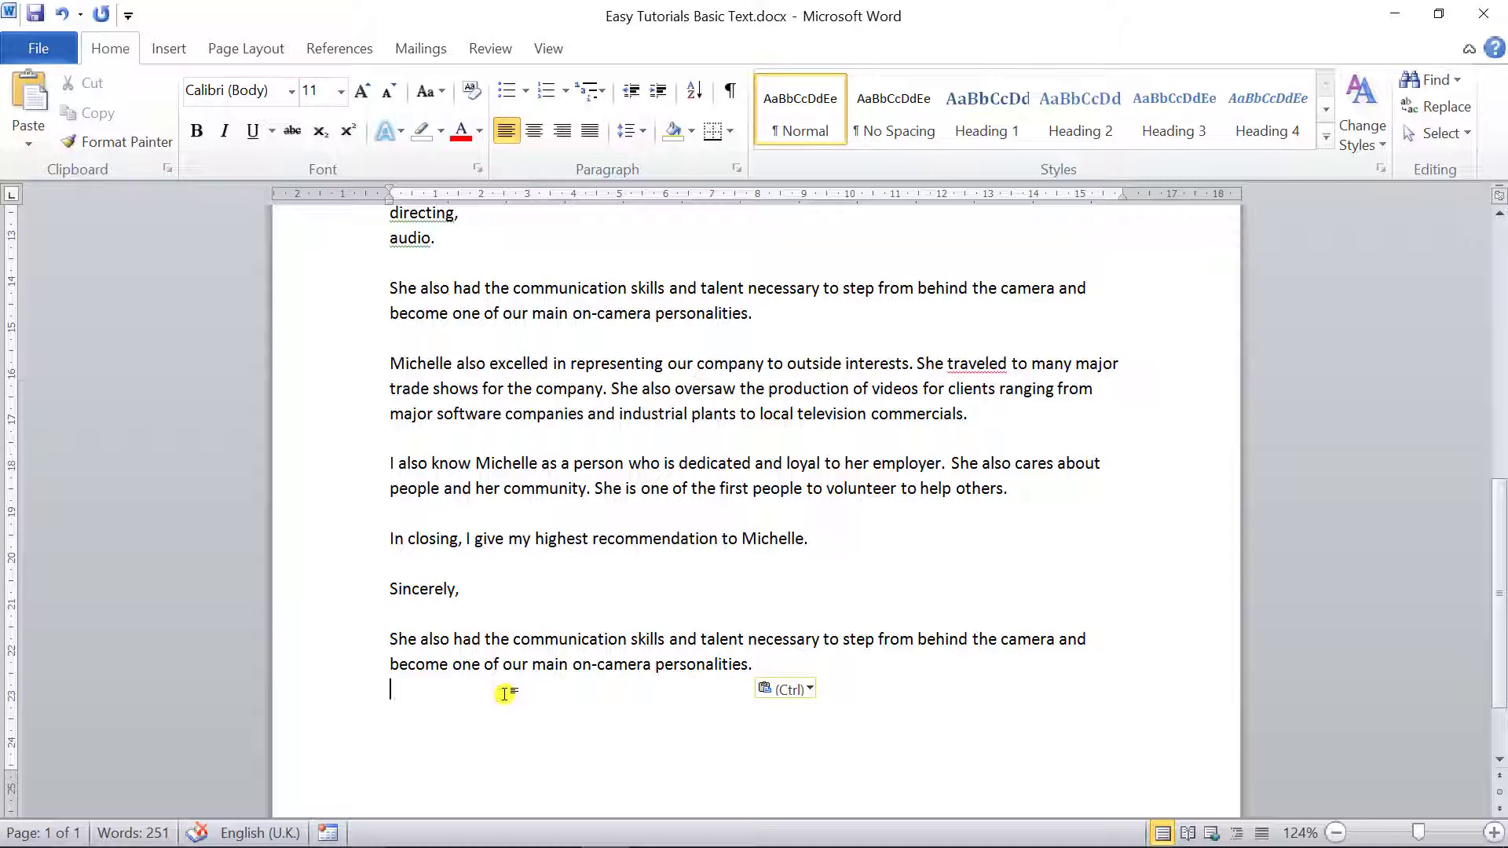
pyautogui.hotkey('ctrl', 'z')
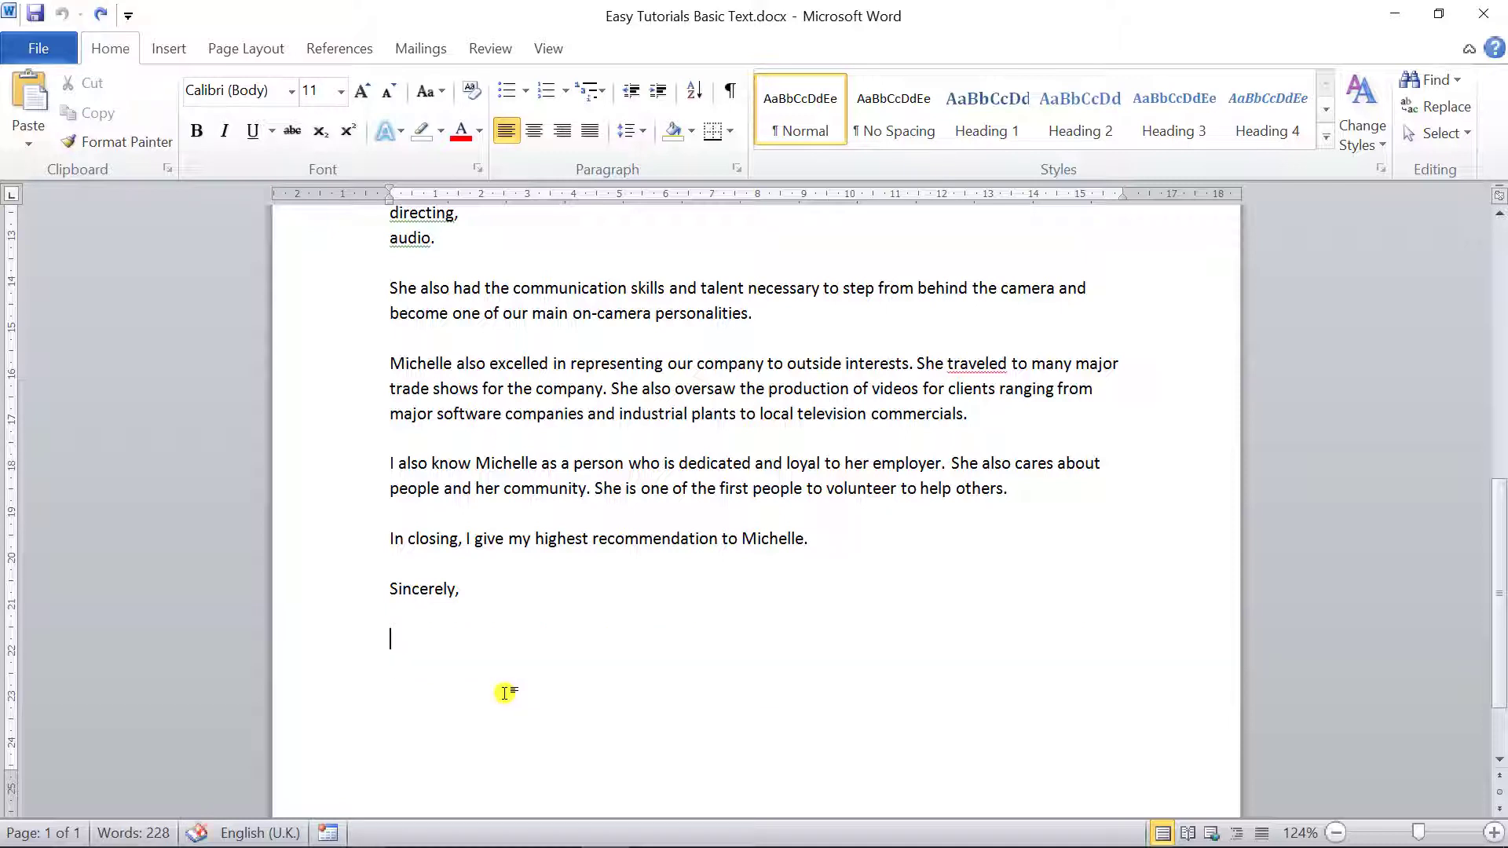
# Reselect the "She also had the communication skills" paragraph, duplicate it below "Sincerely," again and undo the duplicate
pyautogui.moveTo(391, 288); pyautogui.dragTo(758, 313)
pyautogui.hotkey('ctrl', 'c')
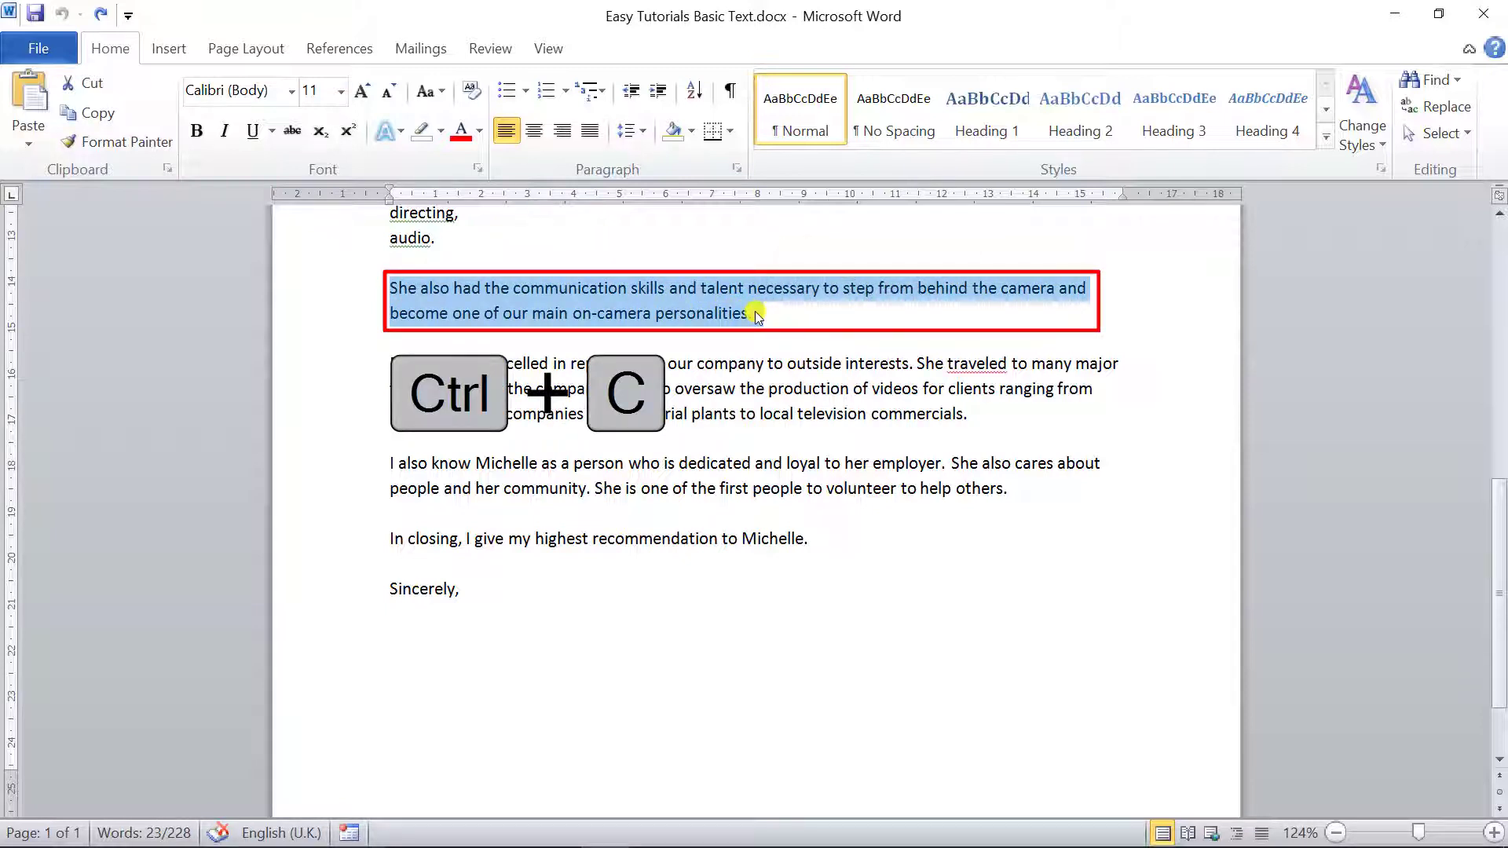
pyautogui.click(403, 638)
pyautogui.hotkey('ctrl', 'v')
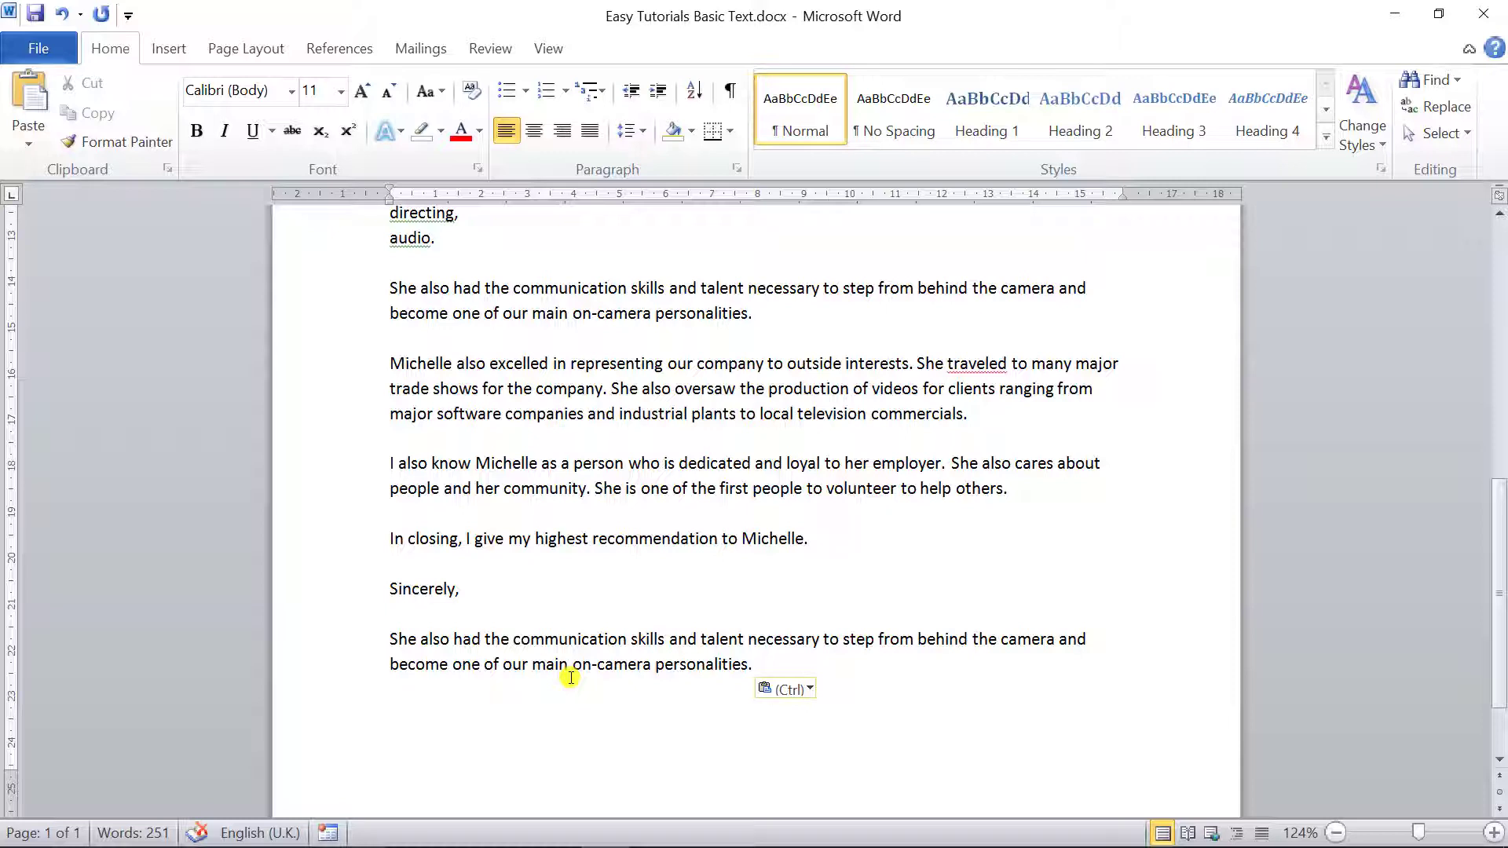
pyautogui.hotkey('ctrl', 'z')
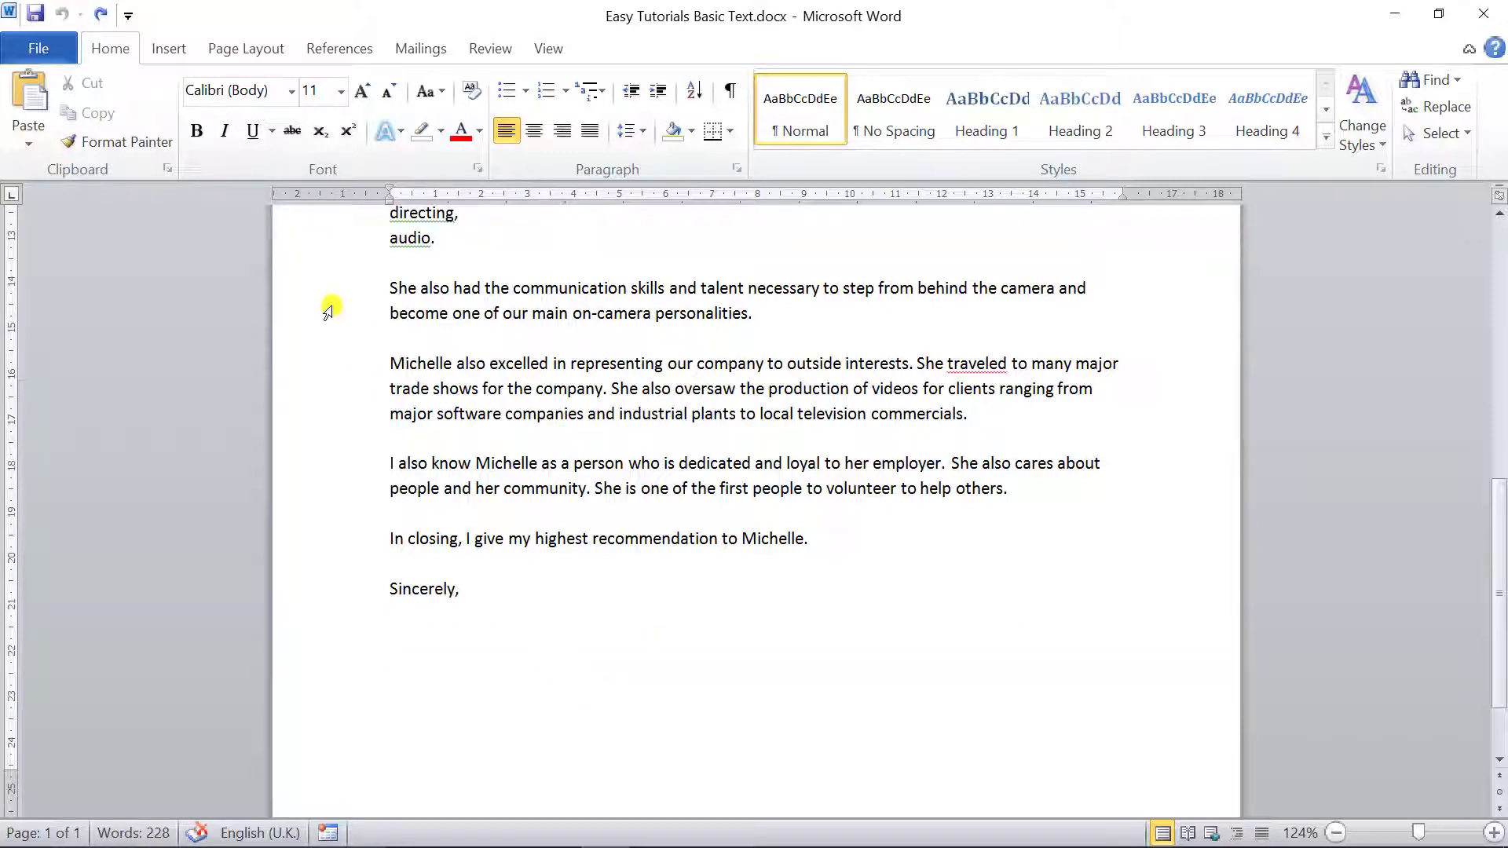
# Create a new document from the personal template "Easy Tutorials Basic Text.dotx"
pyautogui.click(43, 51)
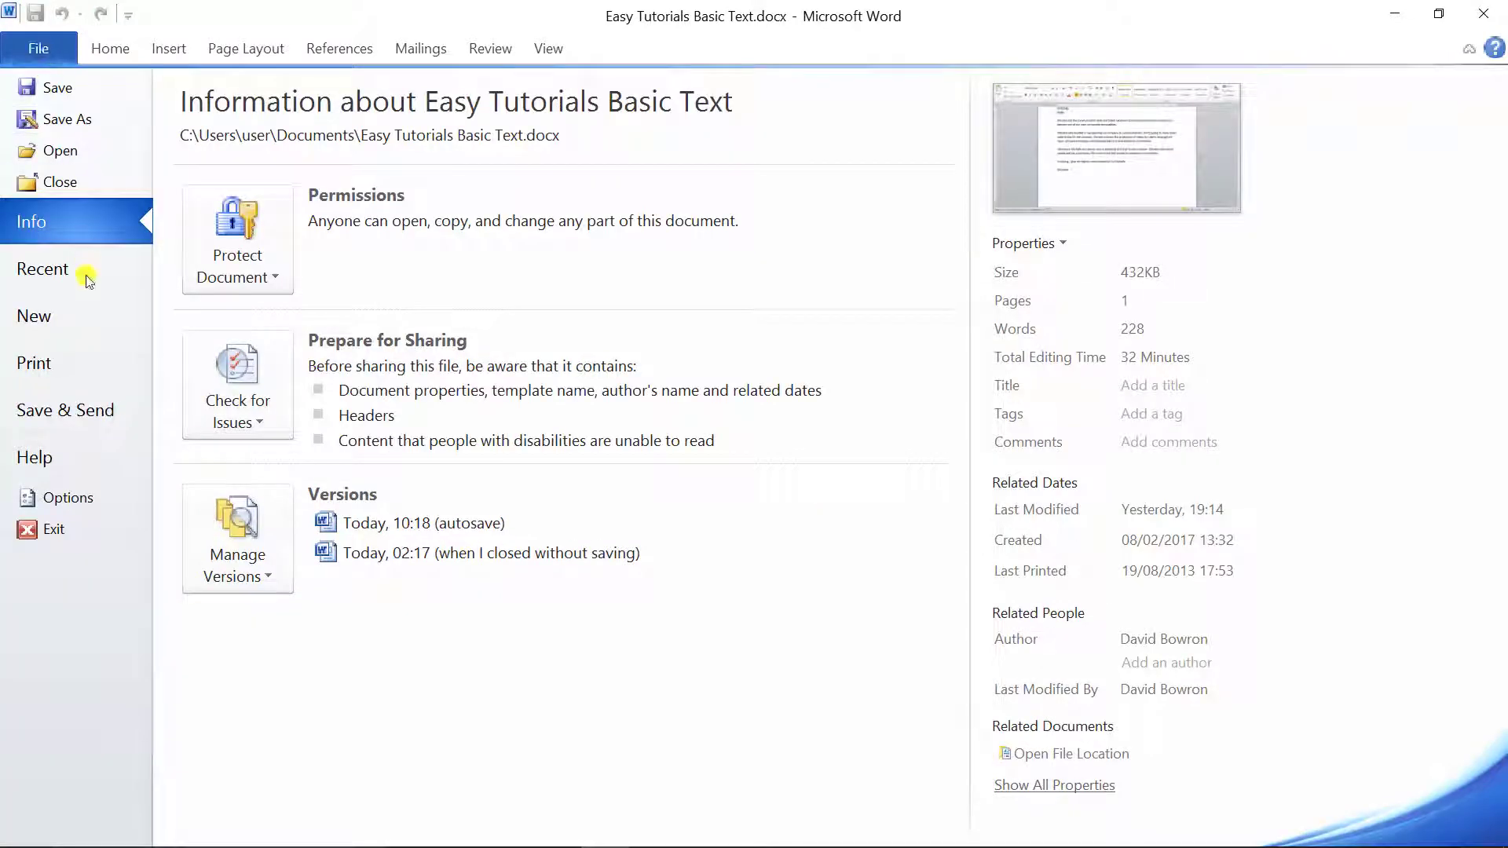
pyautogui.click(81, 322)
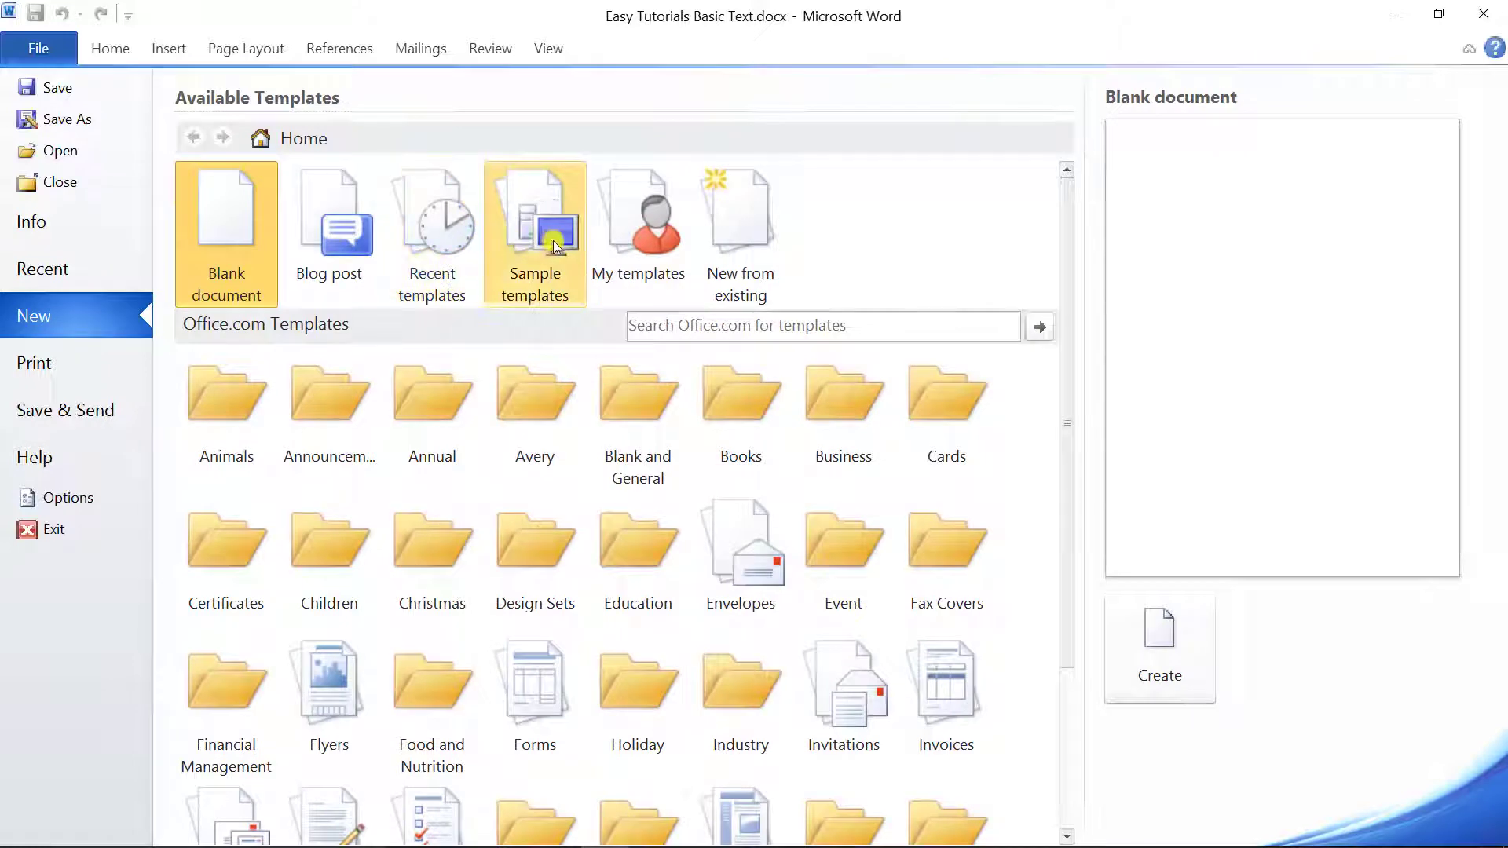
pyautogui.click(637, 228)
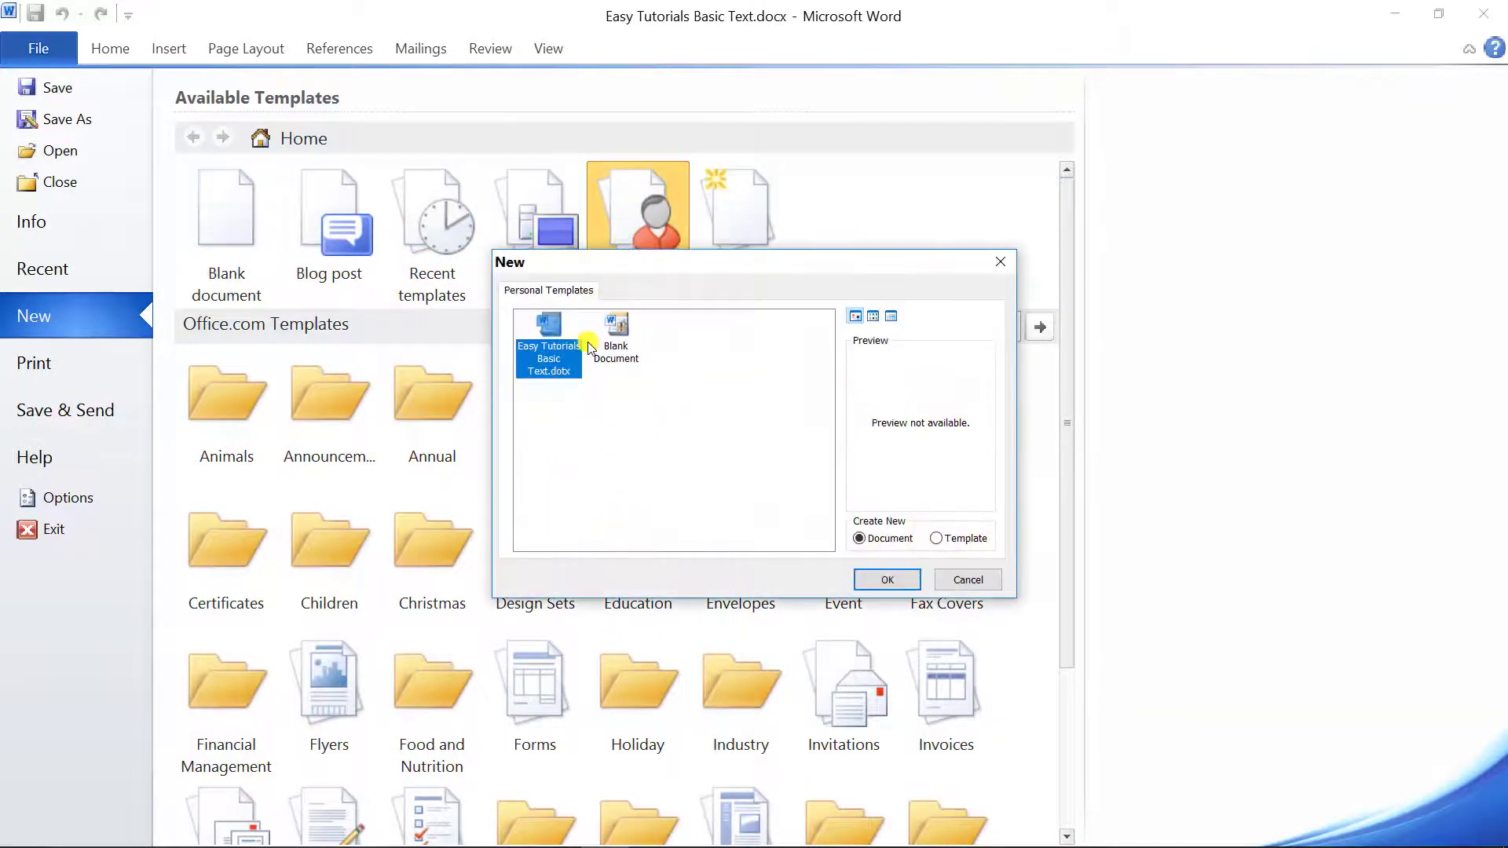
pyautogui.doubleClick(580, 334)
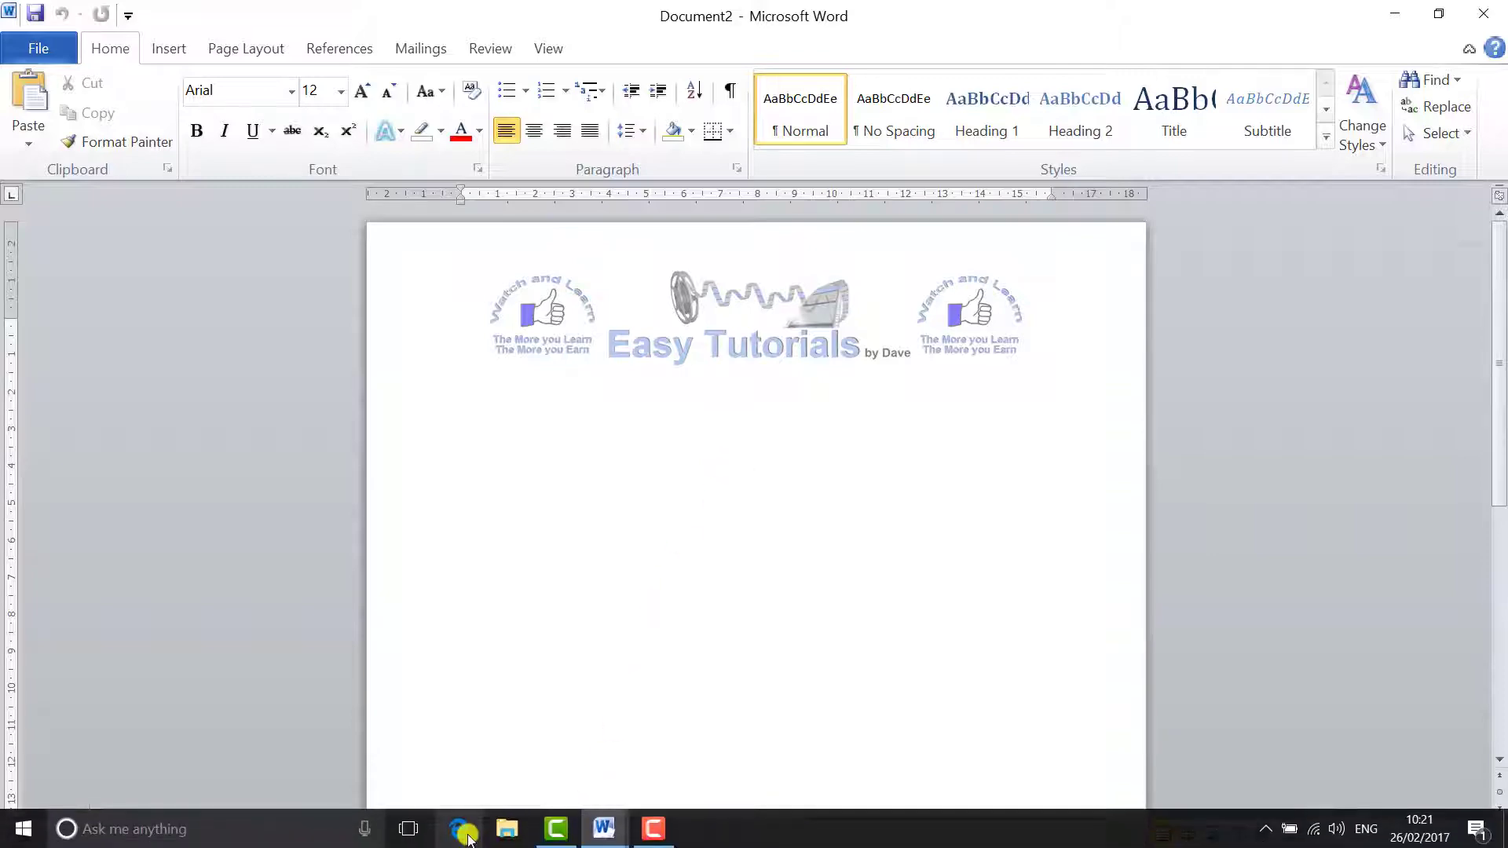
# Switch to Microsoft Edge and search the web for "new headlines"
pyautogui.click(462, 836)
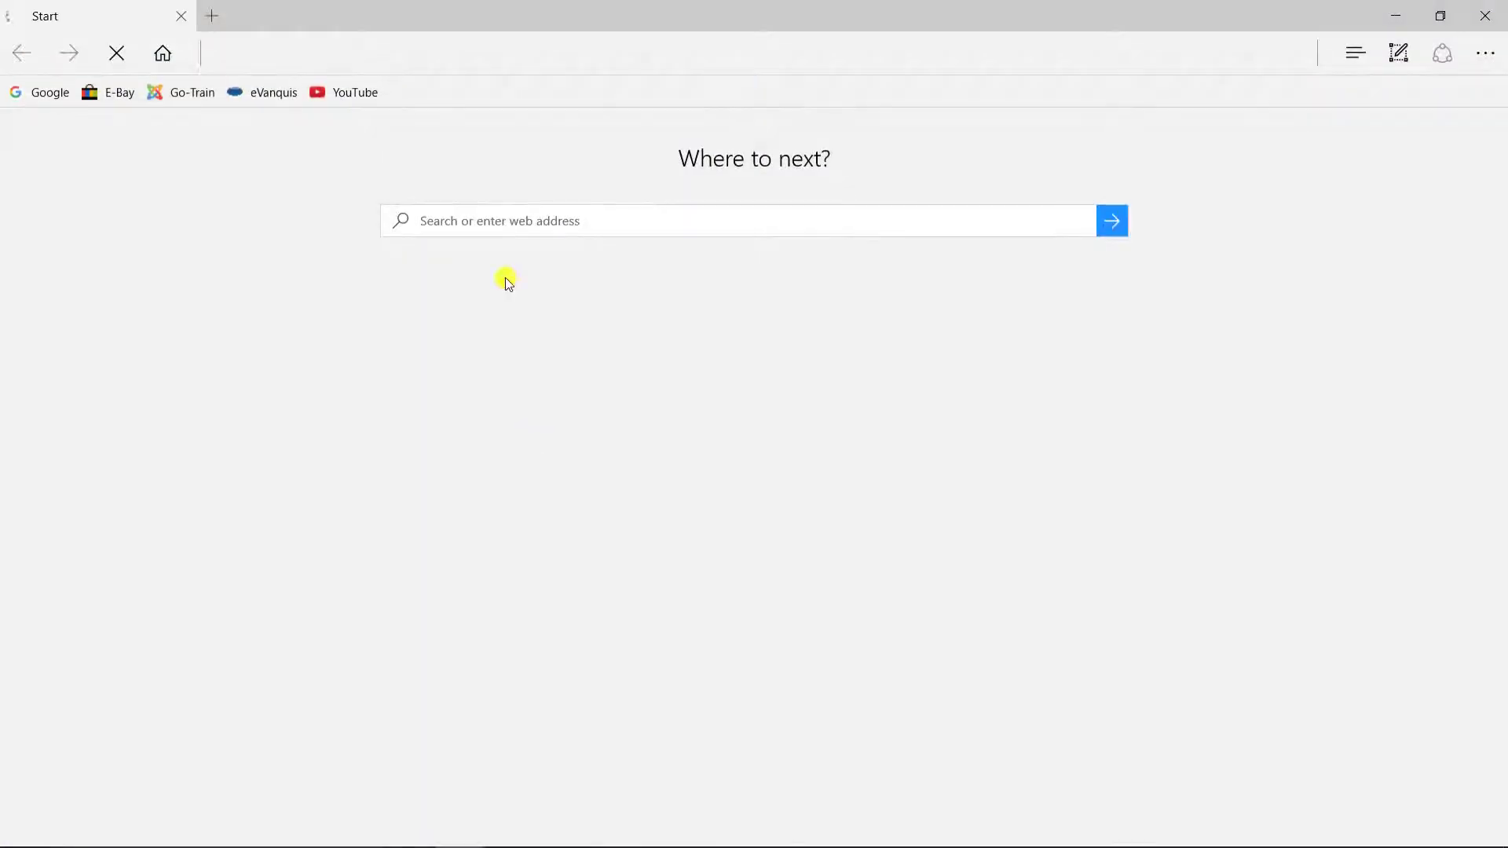
pyautogui.write('new')
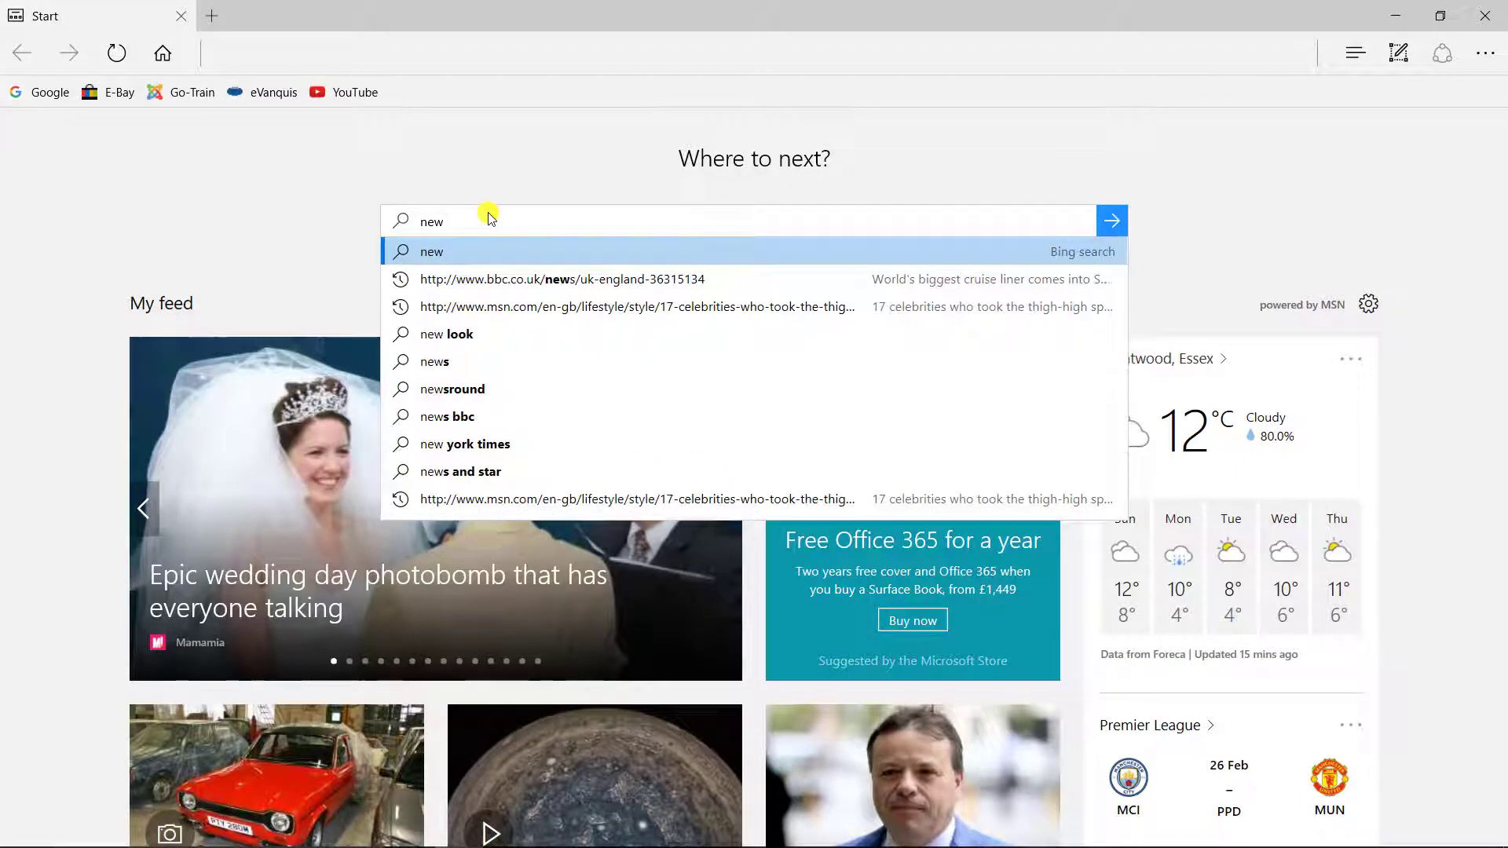
pyautogui.write(' hwe')
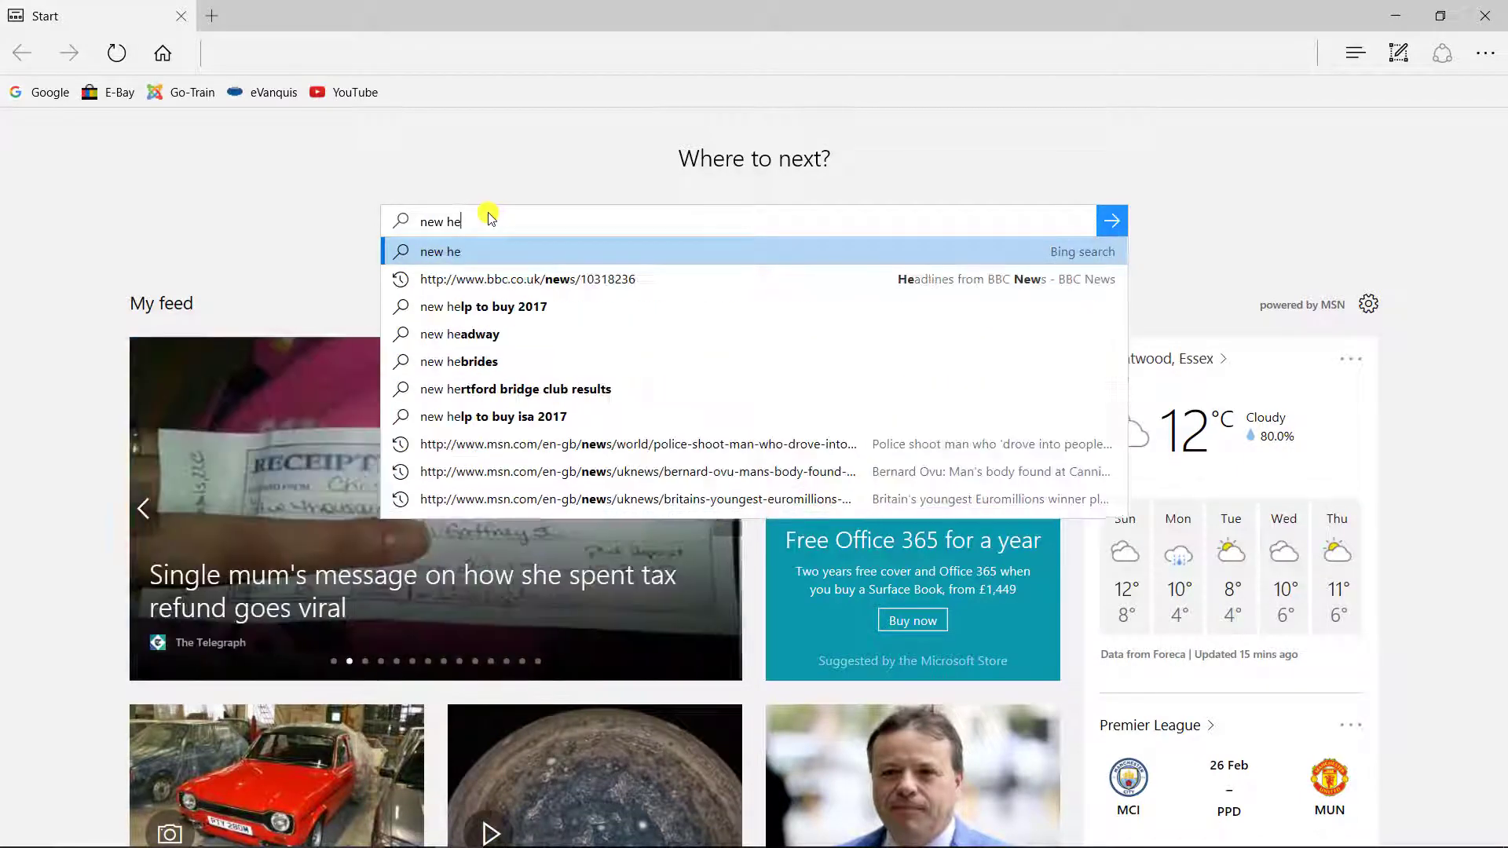
pyautogui.write('adlines')
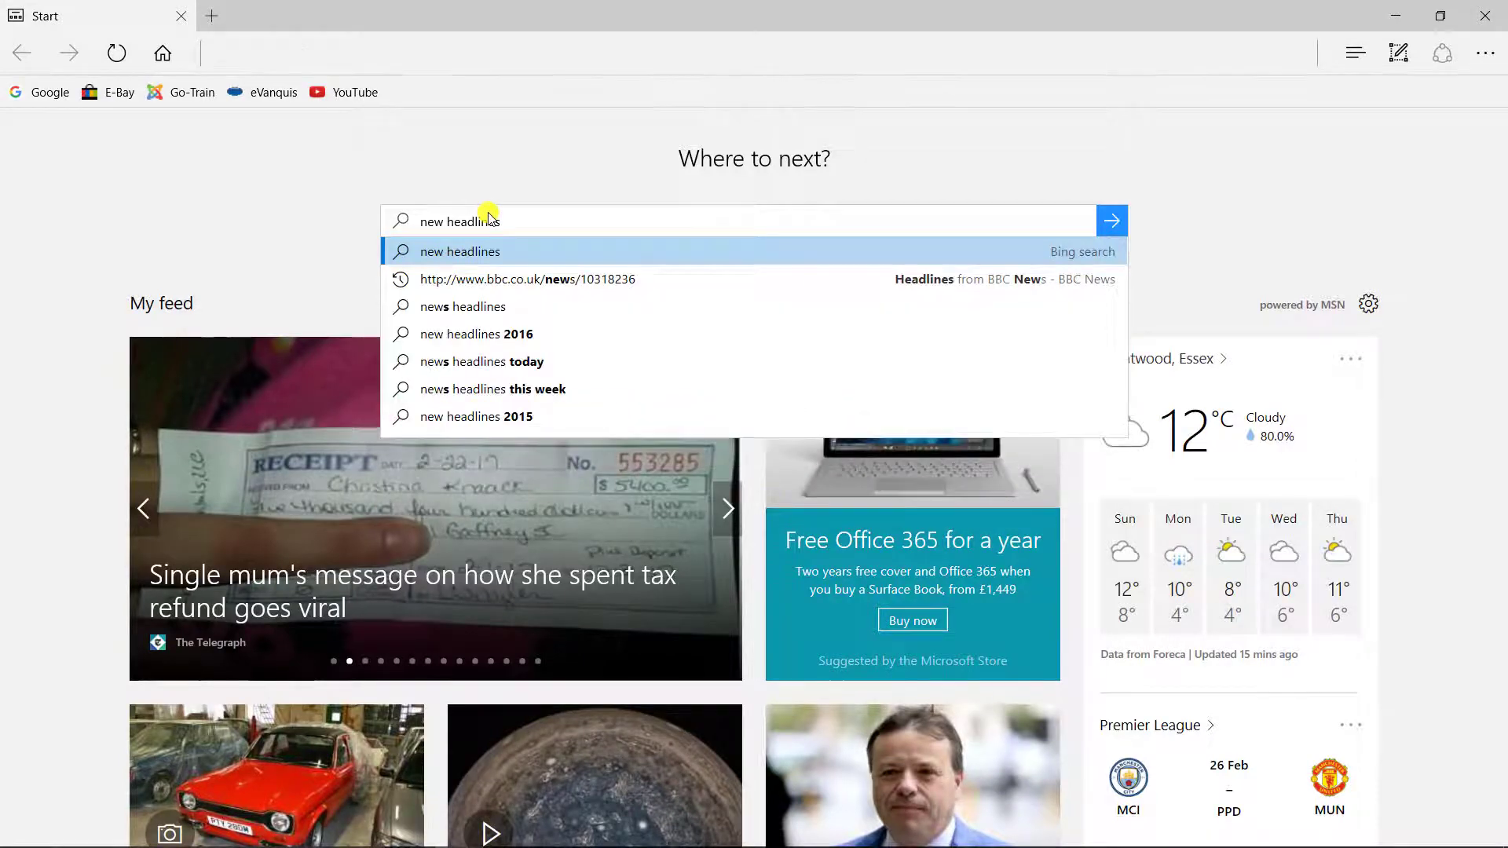
pyautogui.press('Return')
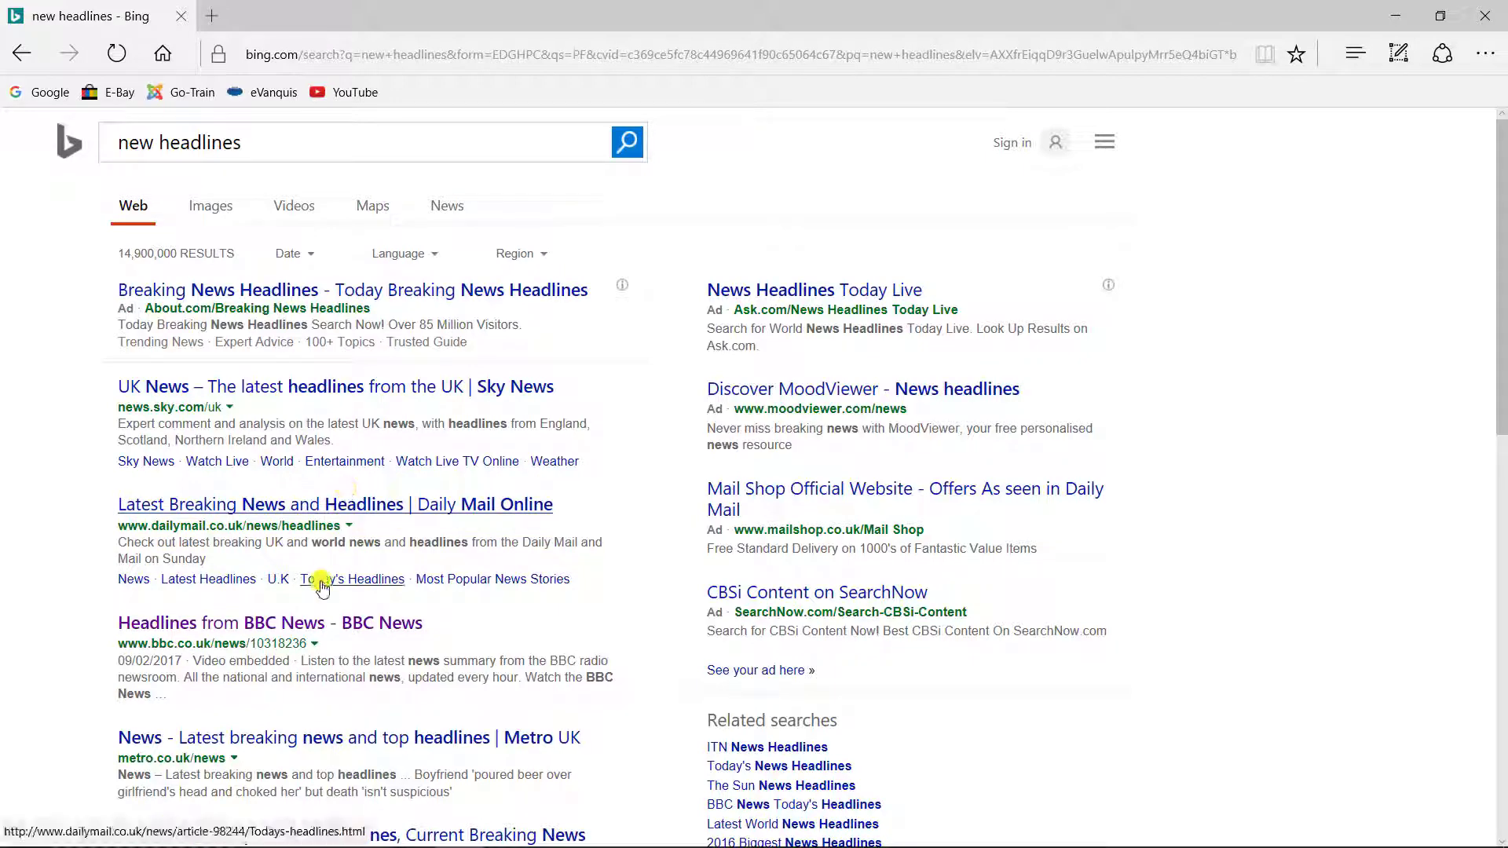
# Open the "Headlines from BBC News" search result and copy its text from the heading through the TV licence note
pyautogui.click(344, 625)
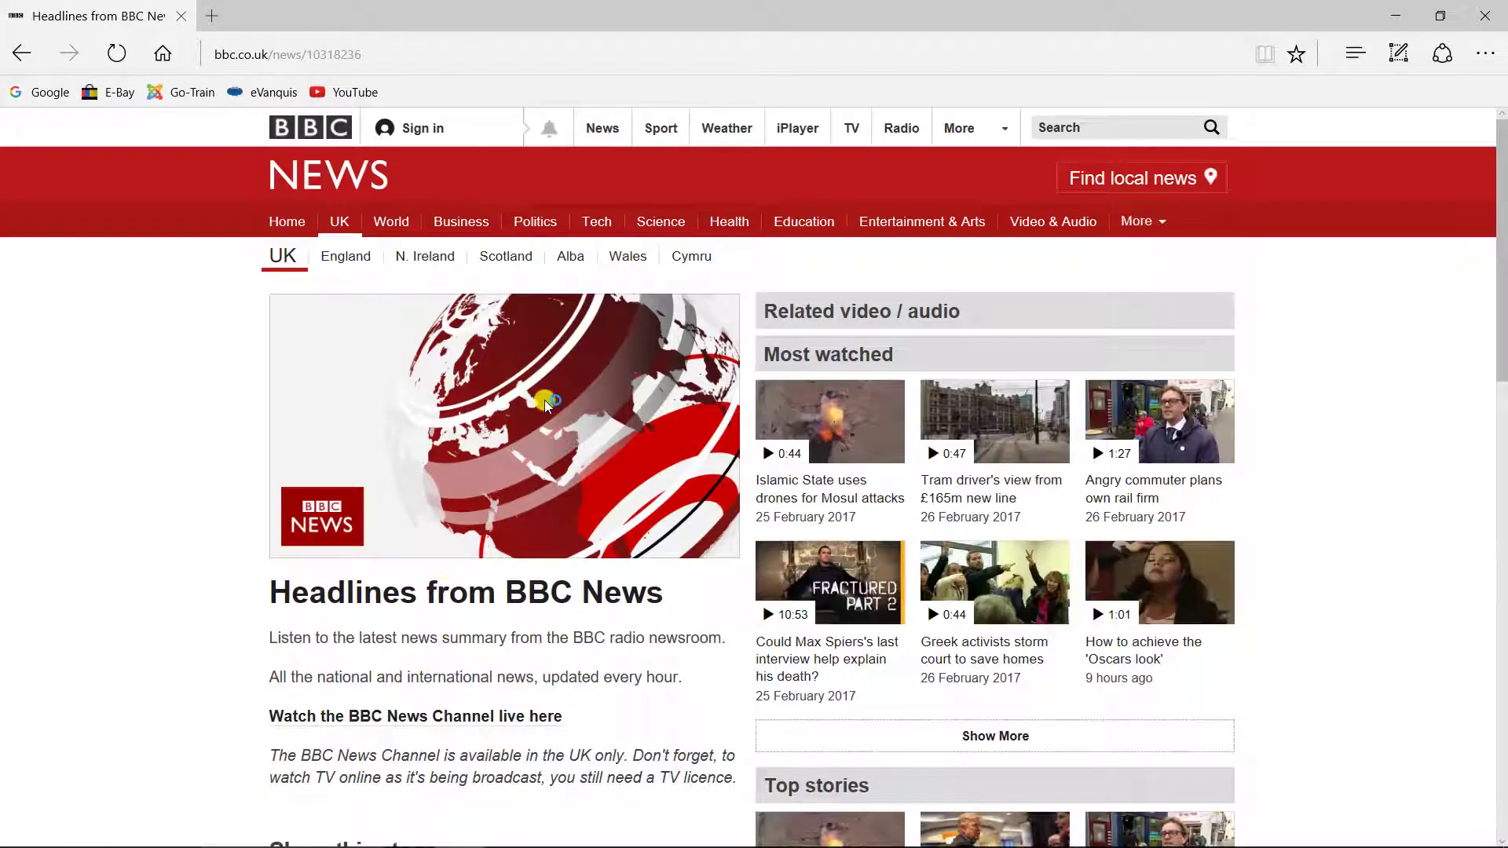
pyautogui.scroll(-3, 544, 402)
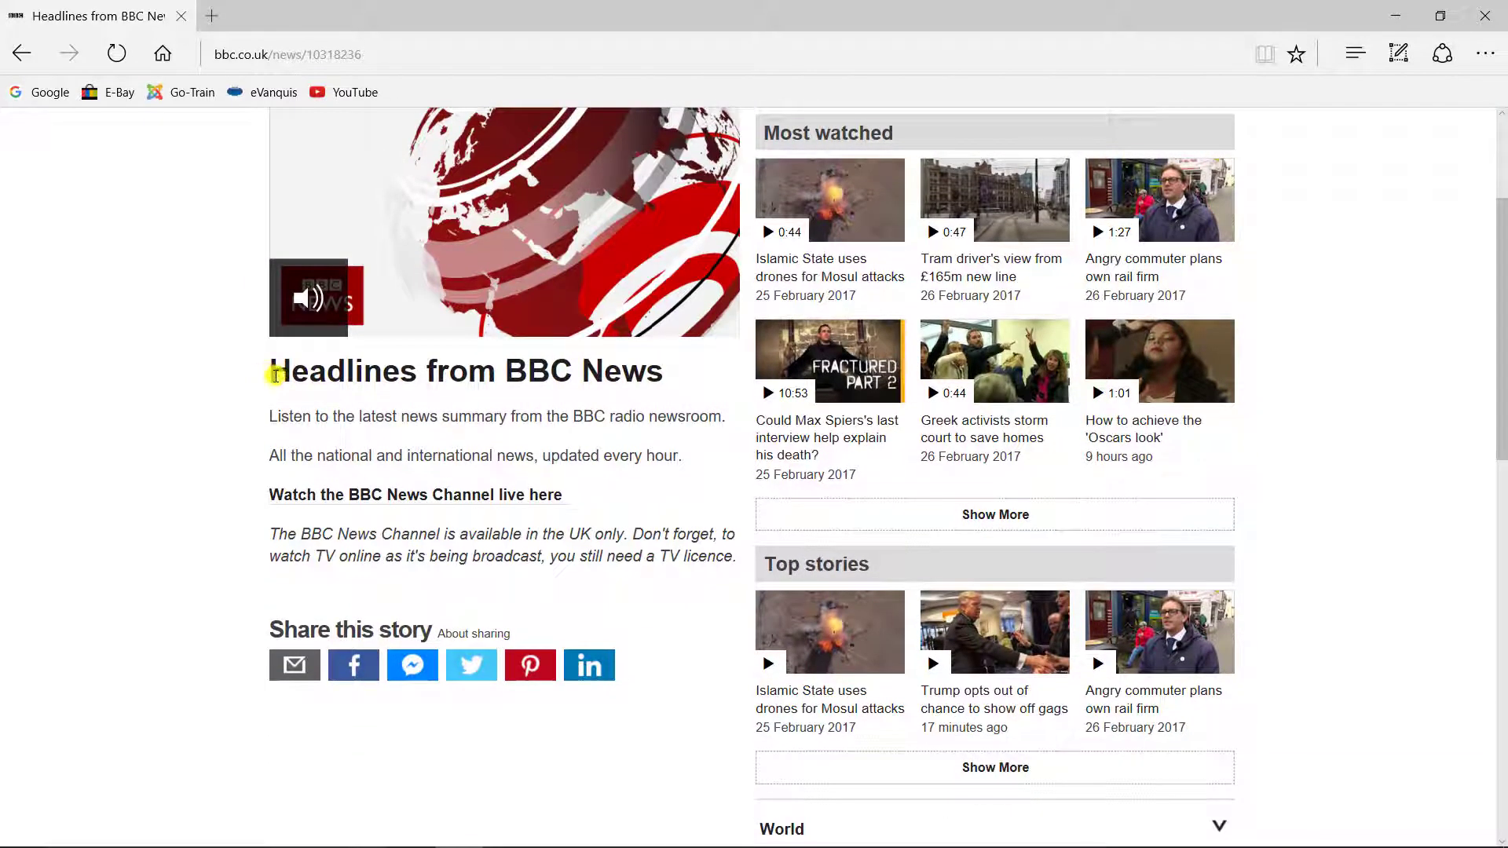
pyautogui.moveTo(272, 372); pyautogui.dragTo(740, 563)
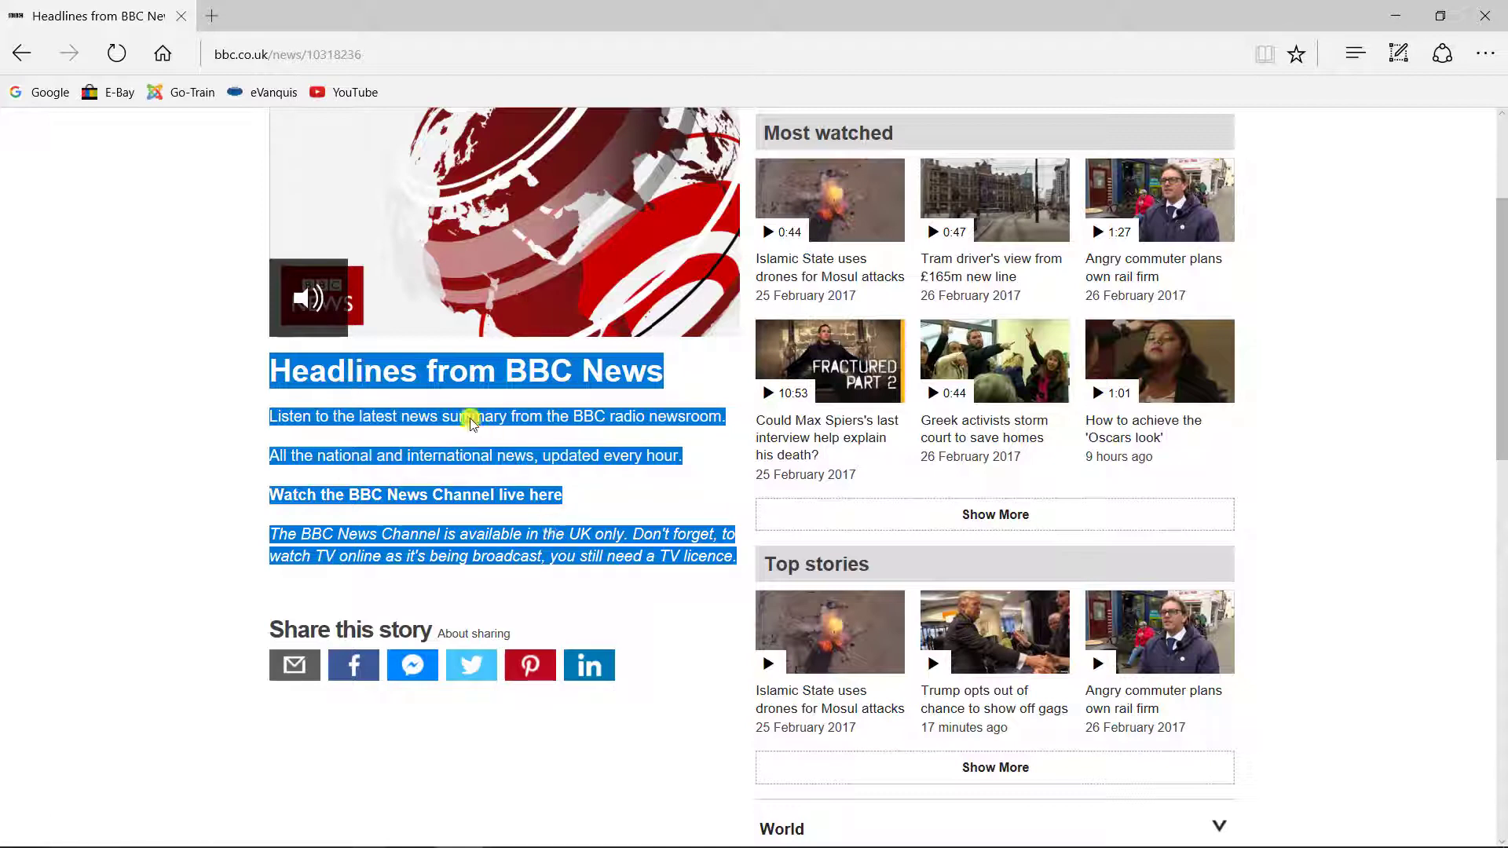
pyautogui.rightClick(470, 382)
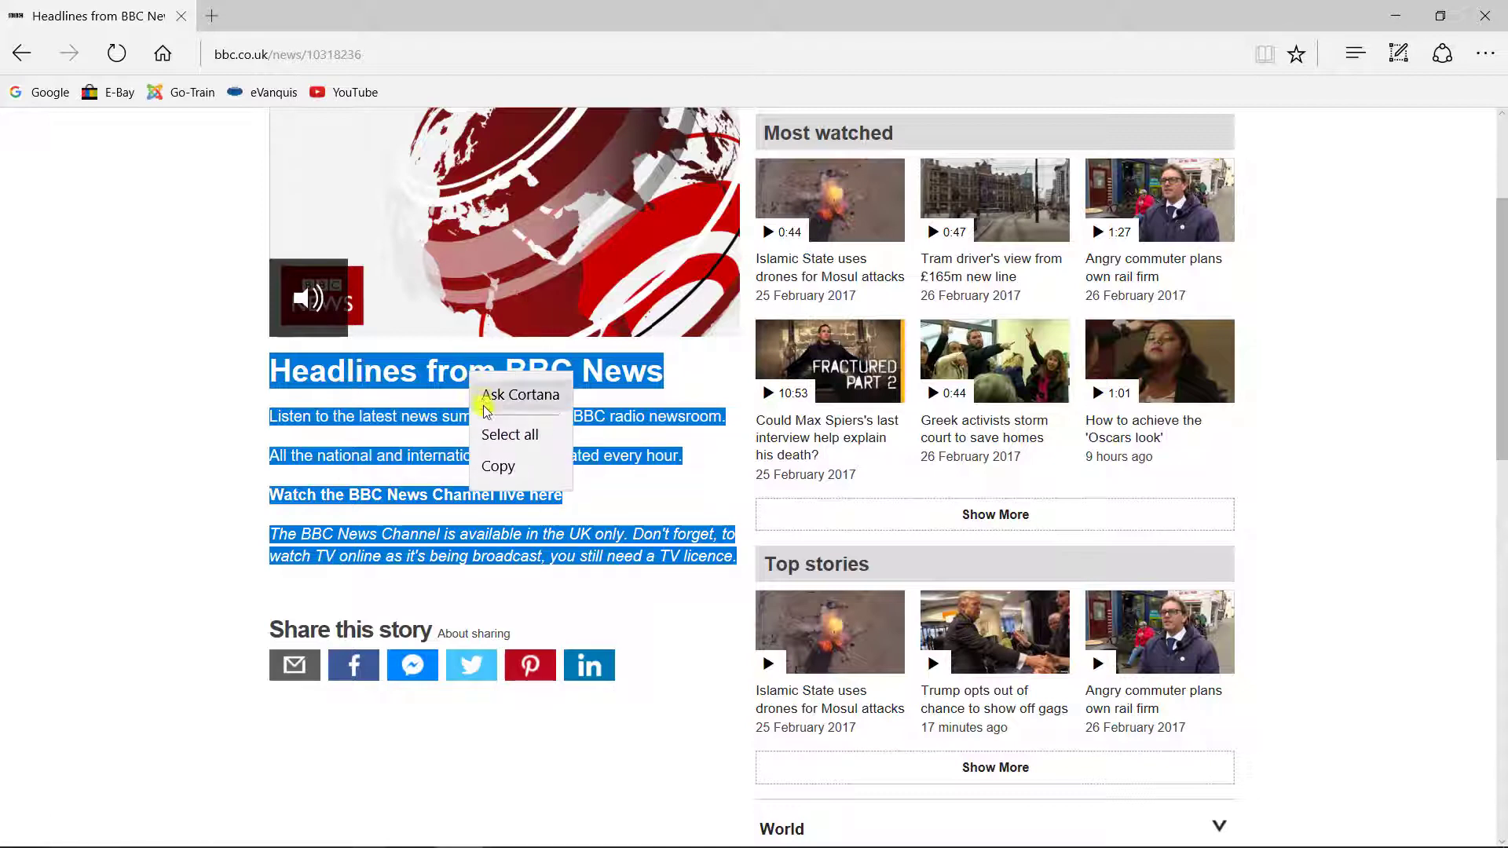
pyautogui.click(498, 466)
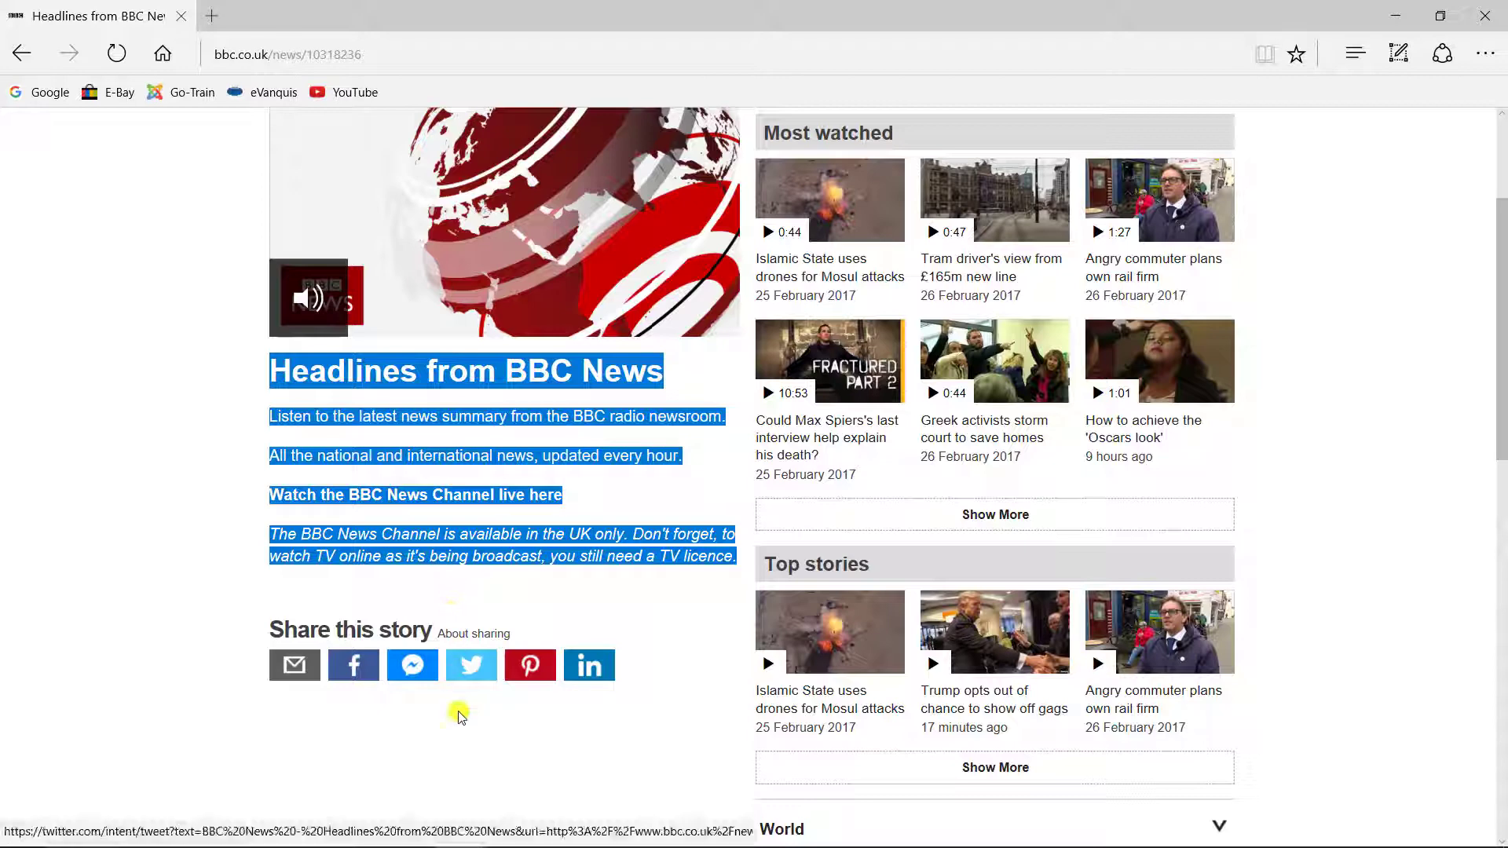
# Switch to Document2 in Word and paste the copied BBC News text with its source formatting
pyautogui.moveTo(507, 845)
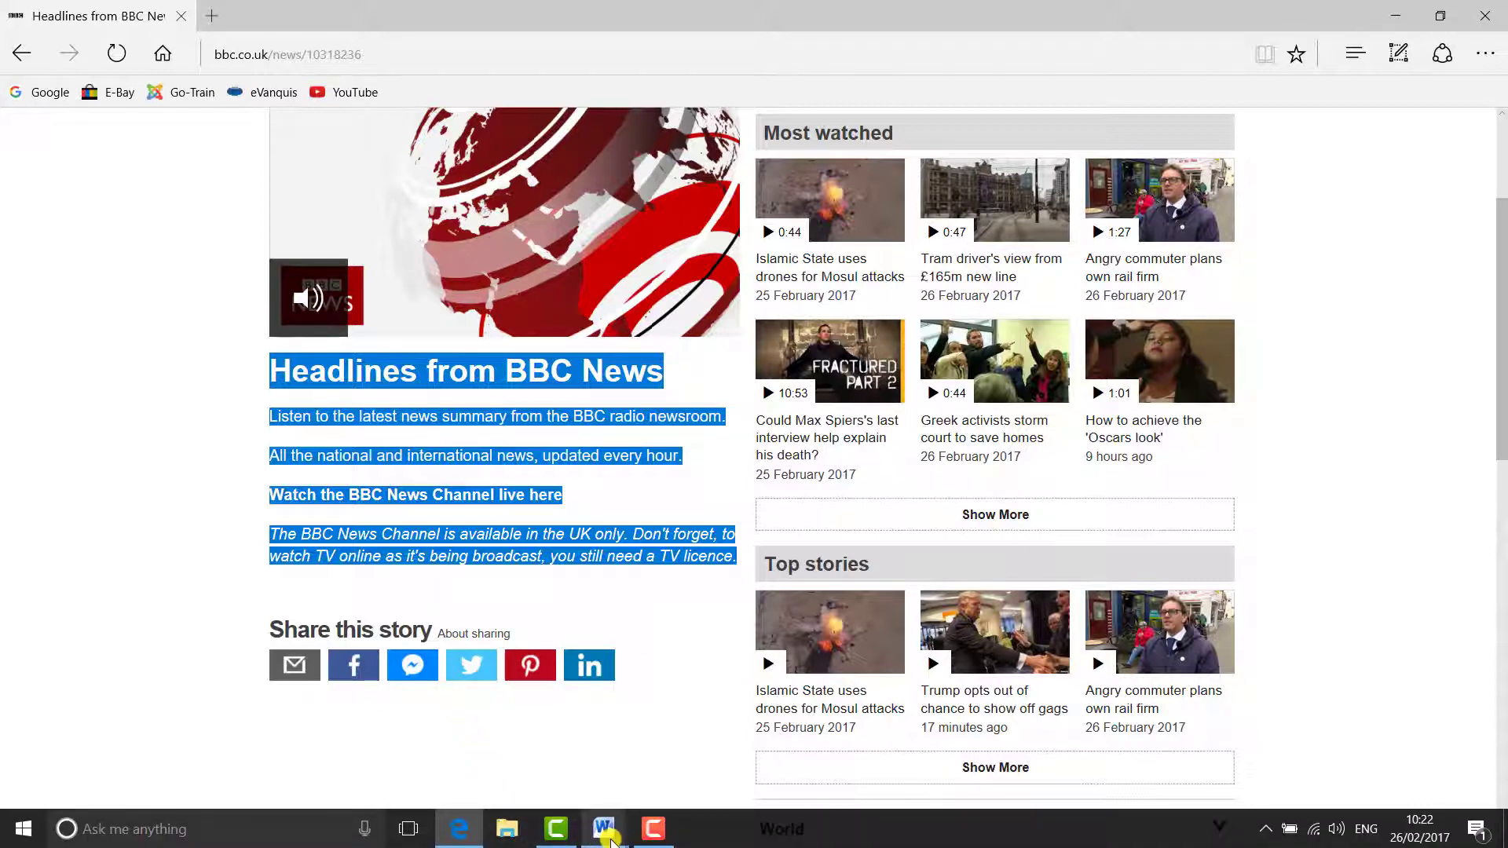
pyautogui.click(604, 831)
pyautogui.click(685, 762)
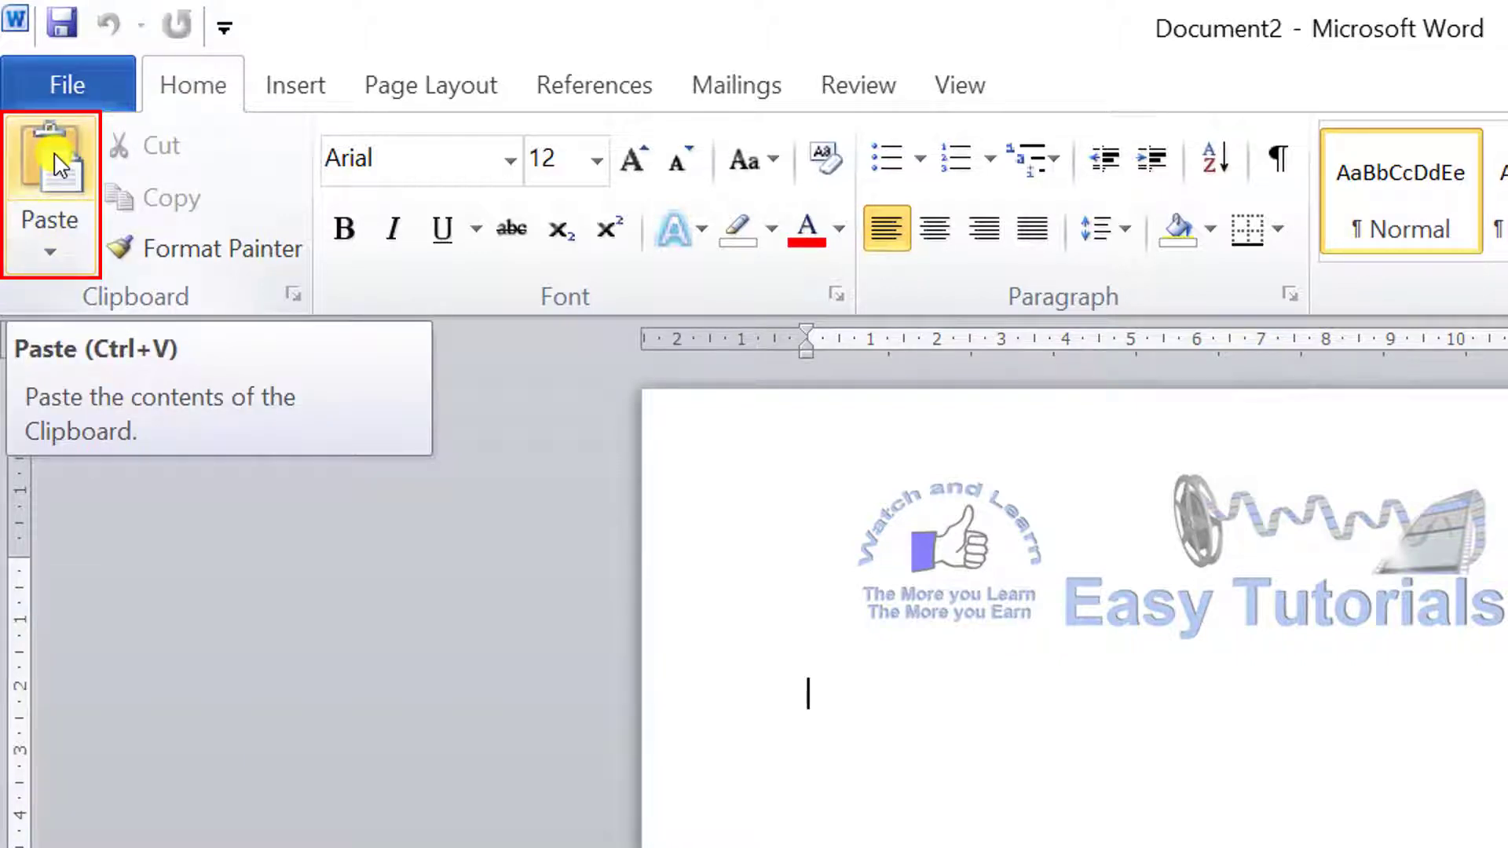
pyautogui.click(50, 262)
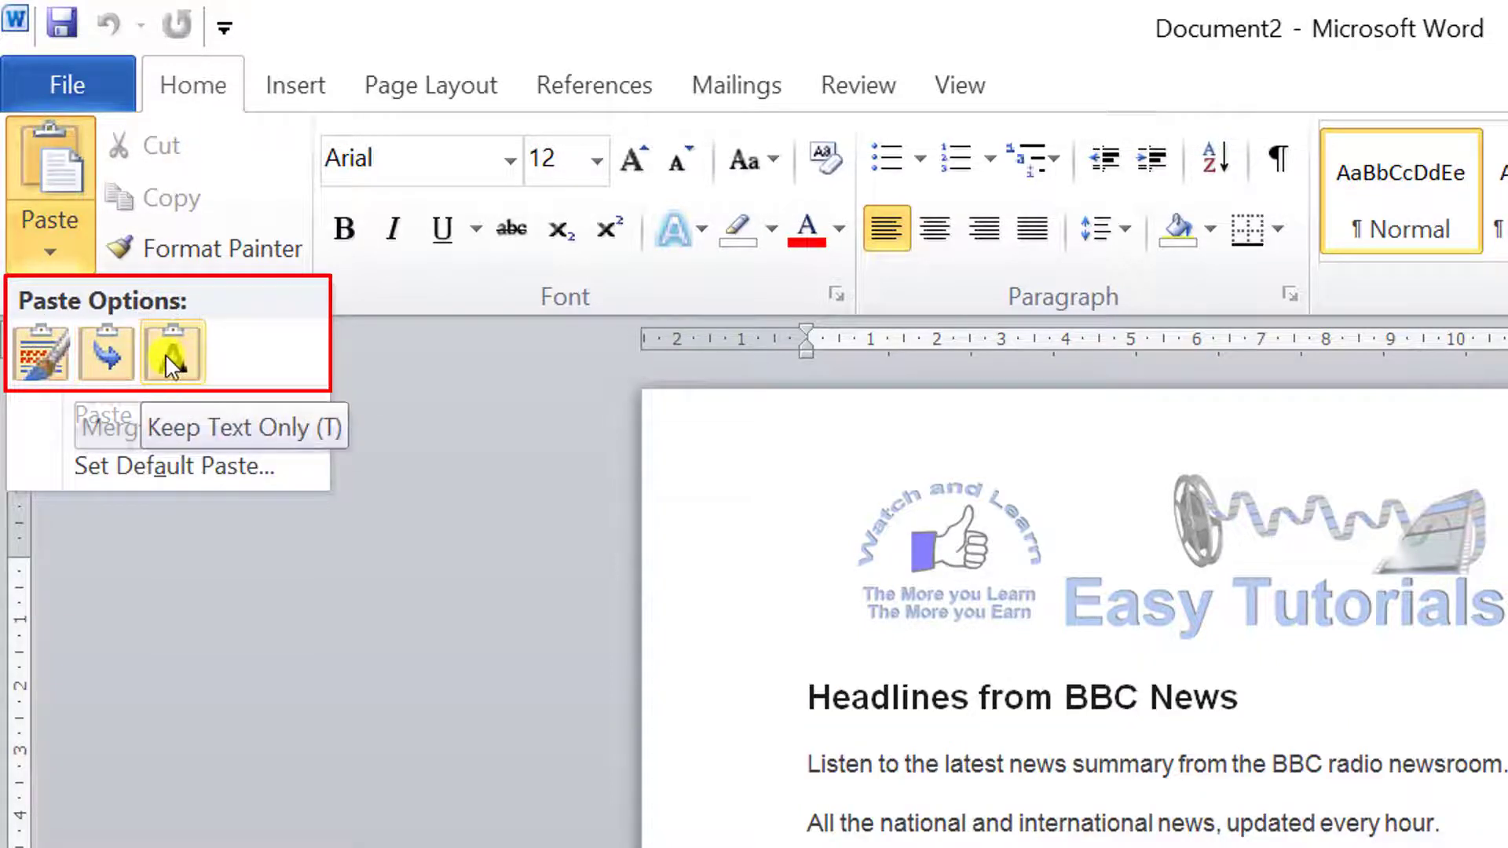
pyautogui.click(53, 157)
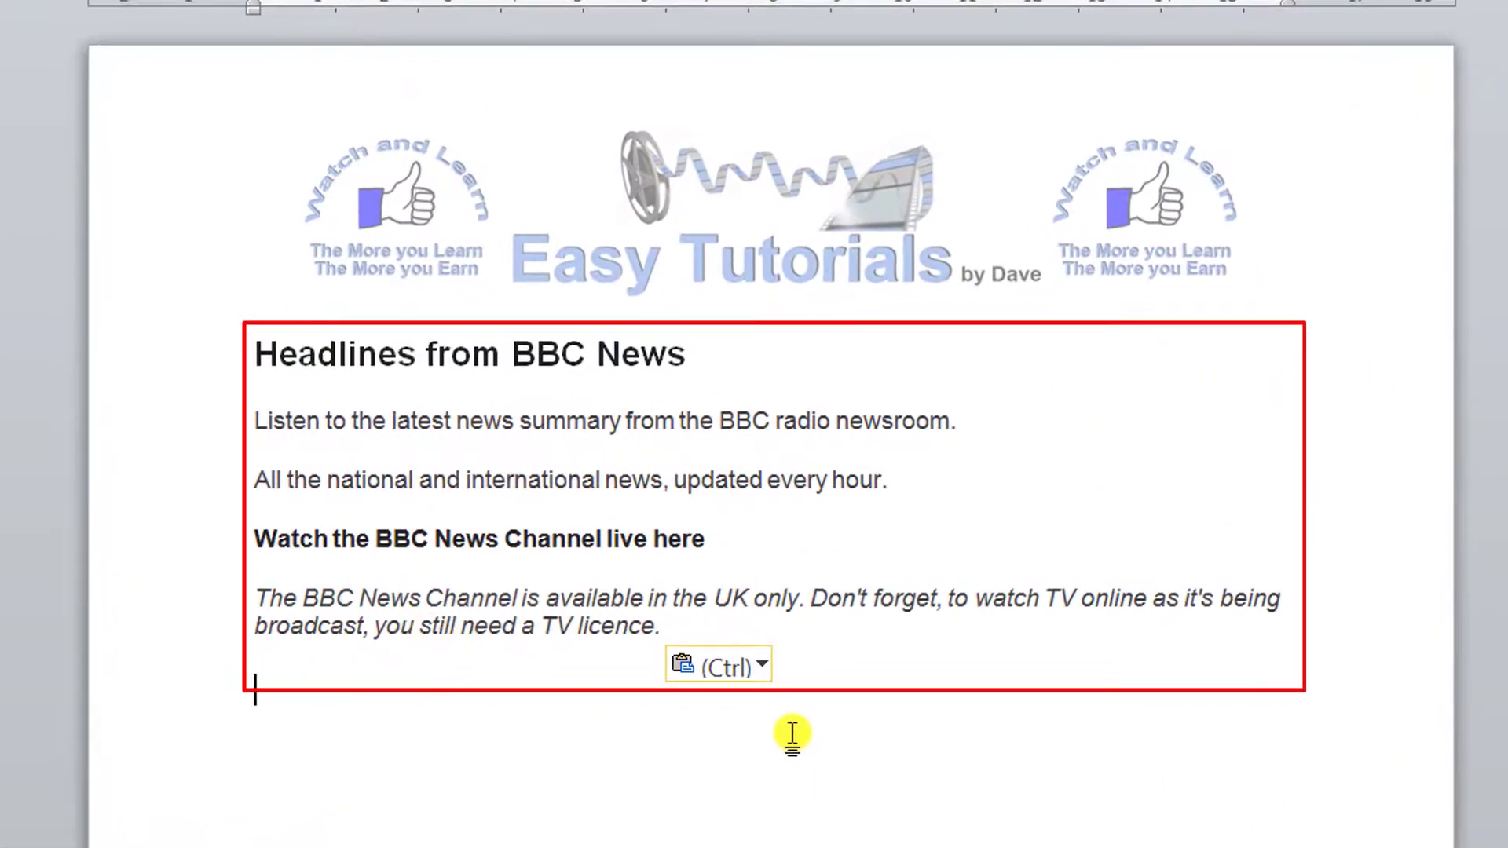
# Change the pasted text to Keep Text Only and insert a blank line below "Headlines from BBC News"
pyautogui.click(769, 669)
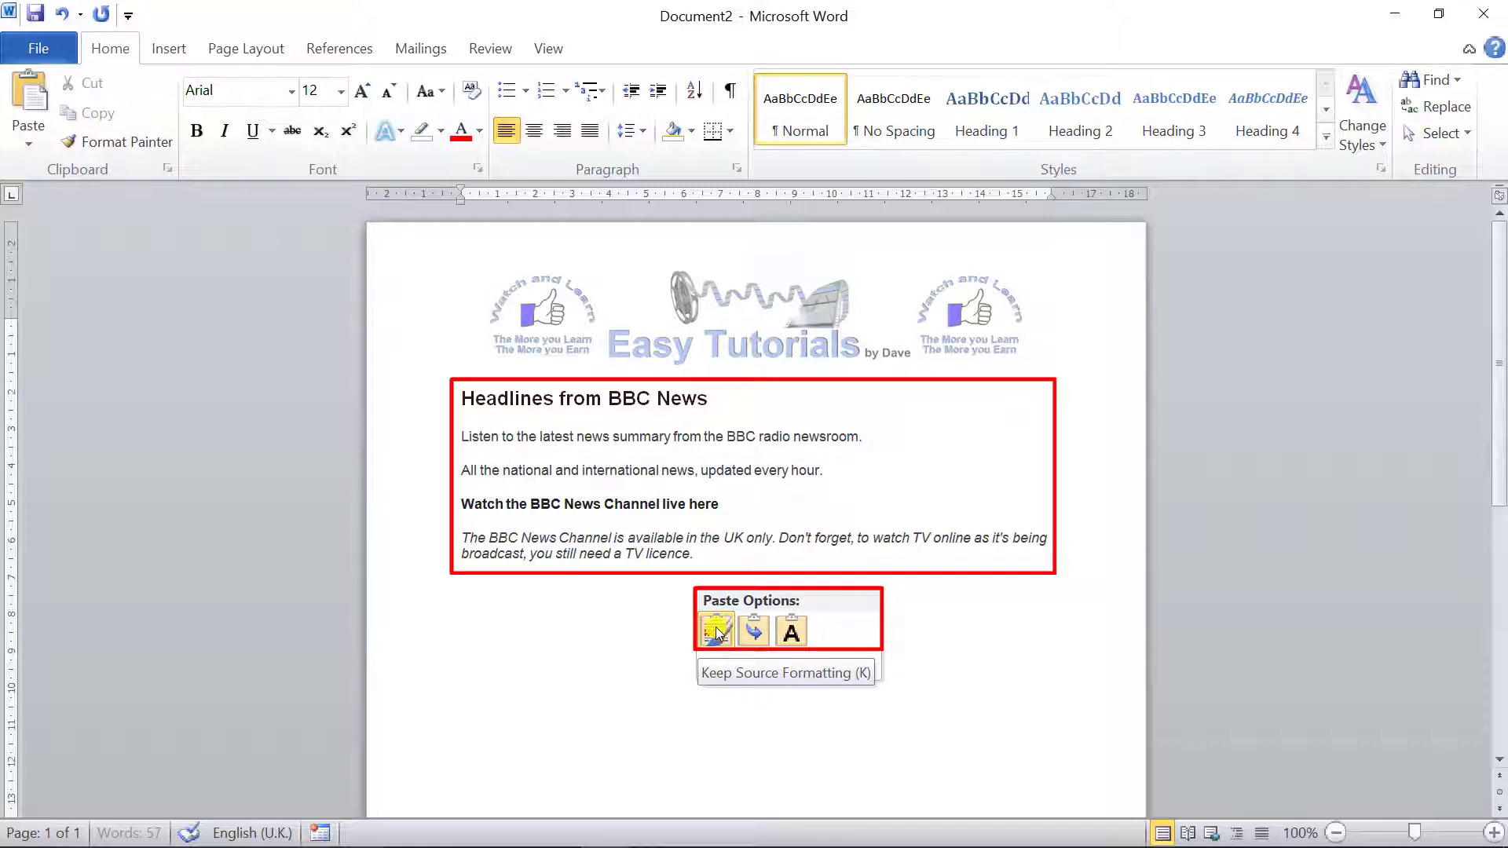
pyautogui.click(792, 633)
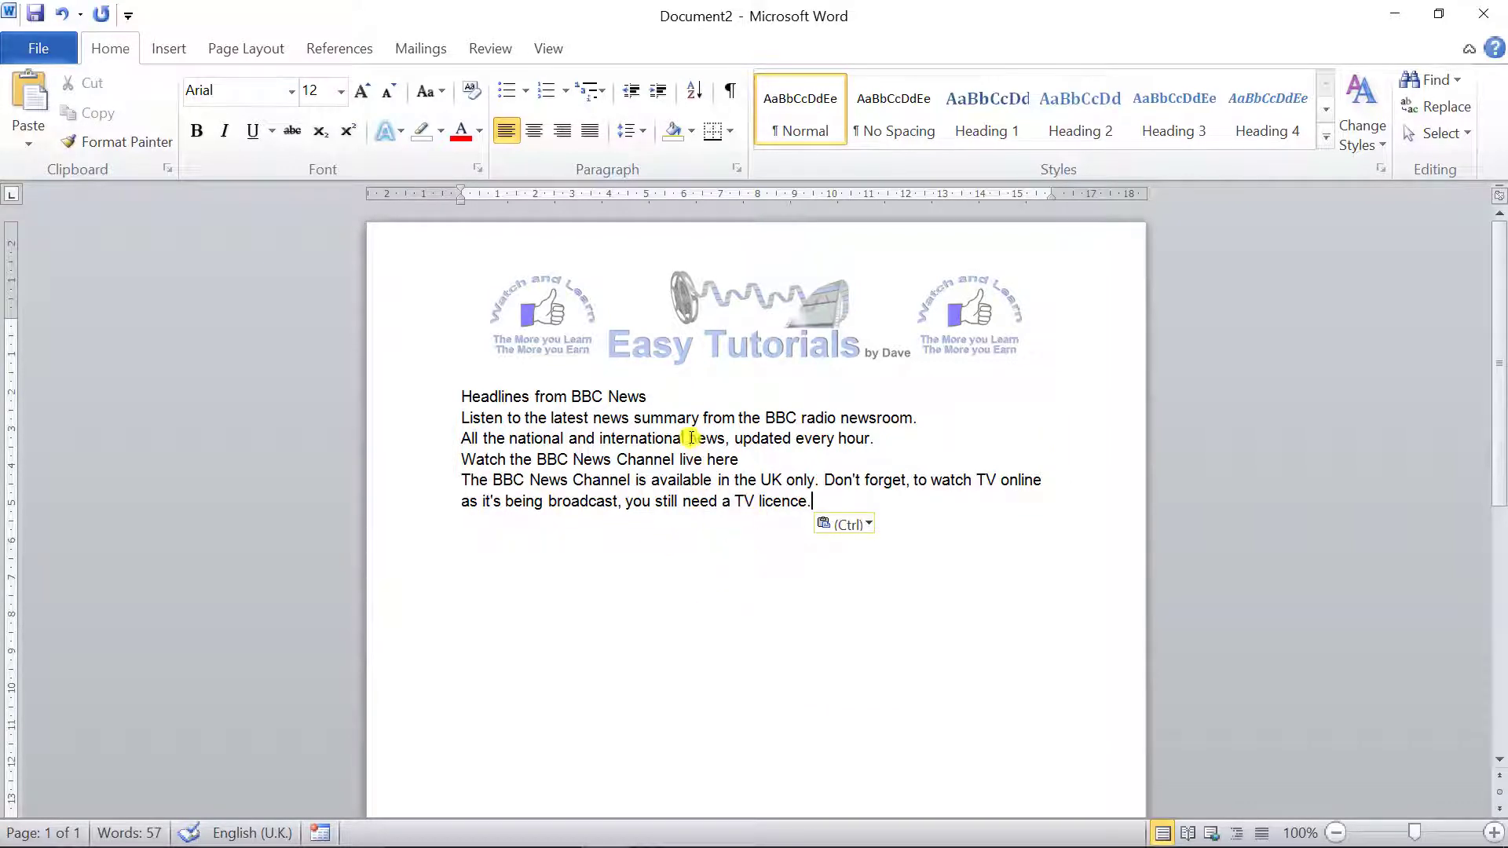
pyautogui.click(662, 398)
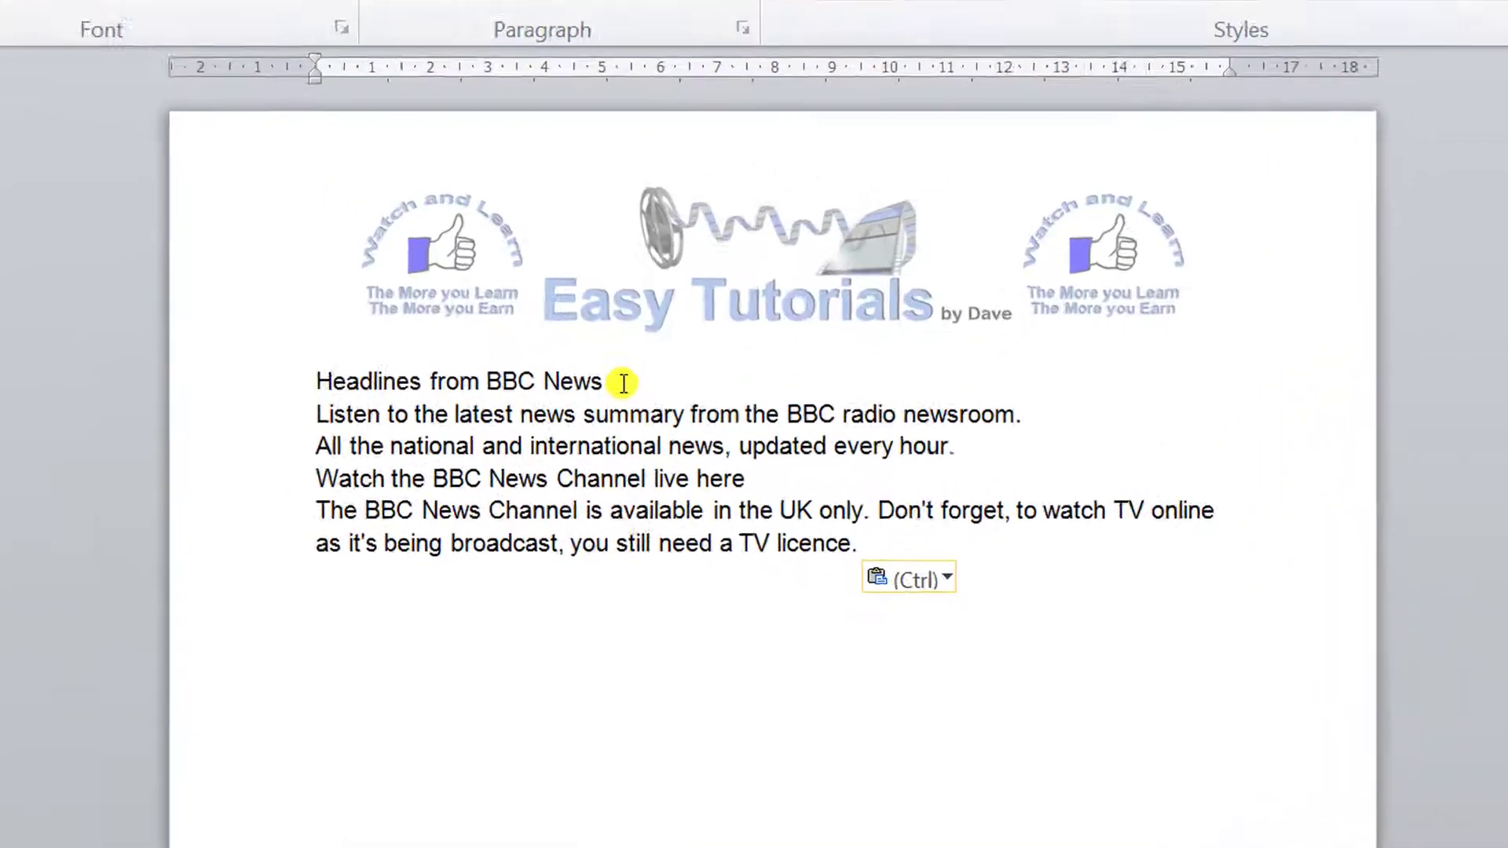
pyautogui.press('Return')
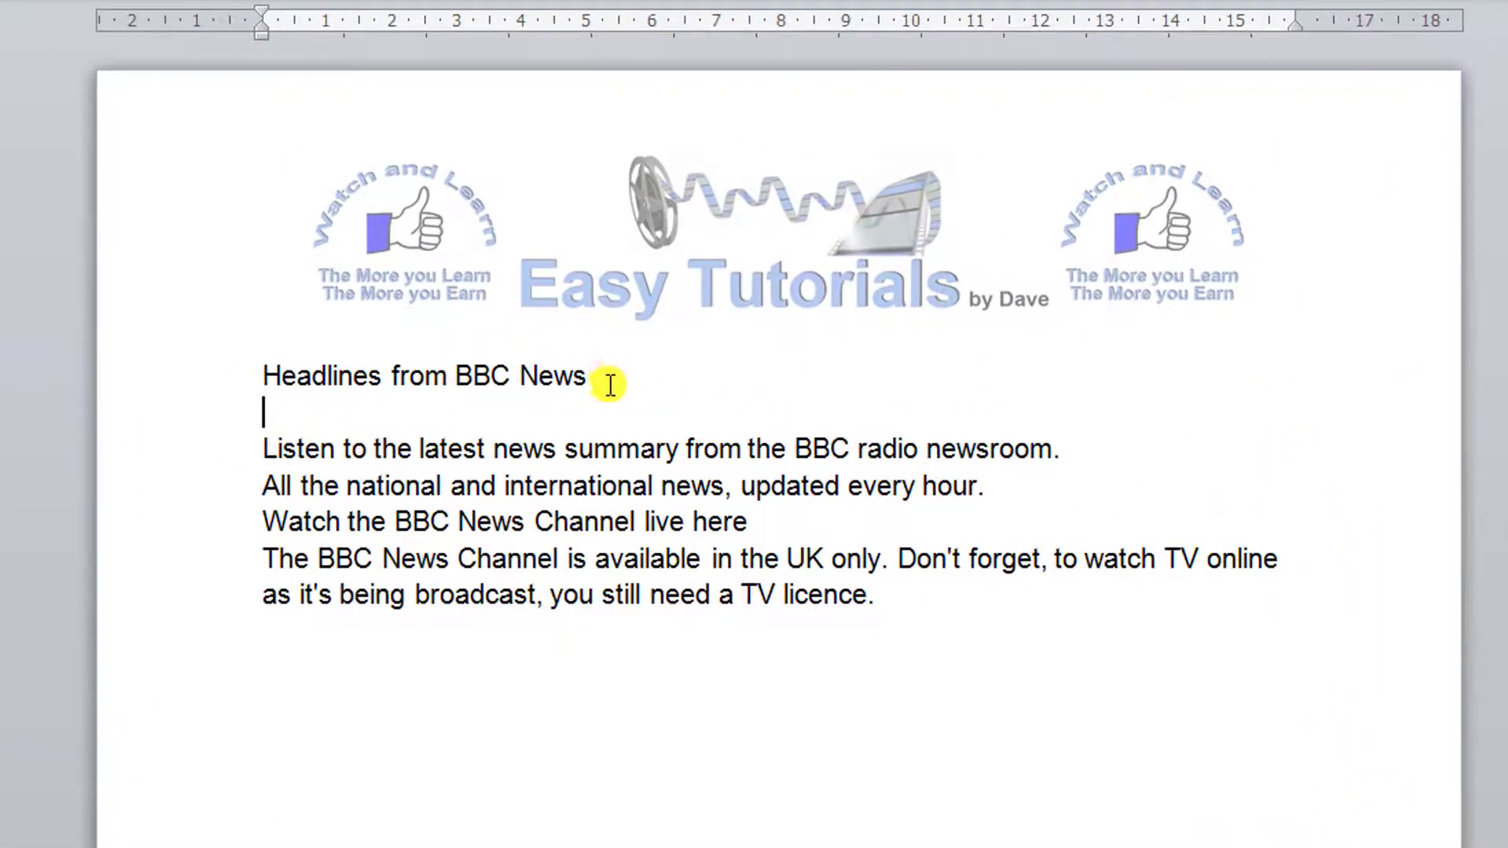
# Give the "Headlines from BBC News" line a heavy slab-style font and enlarge it by three size increments
pyautogui.click(245, 388)
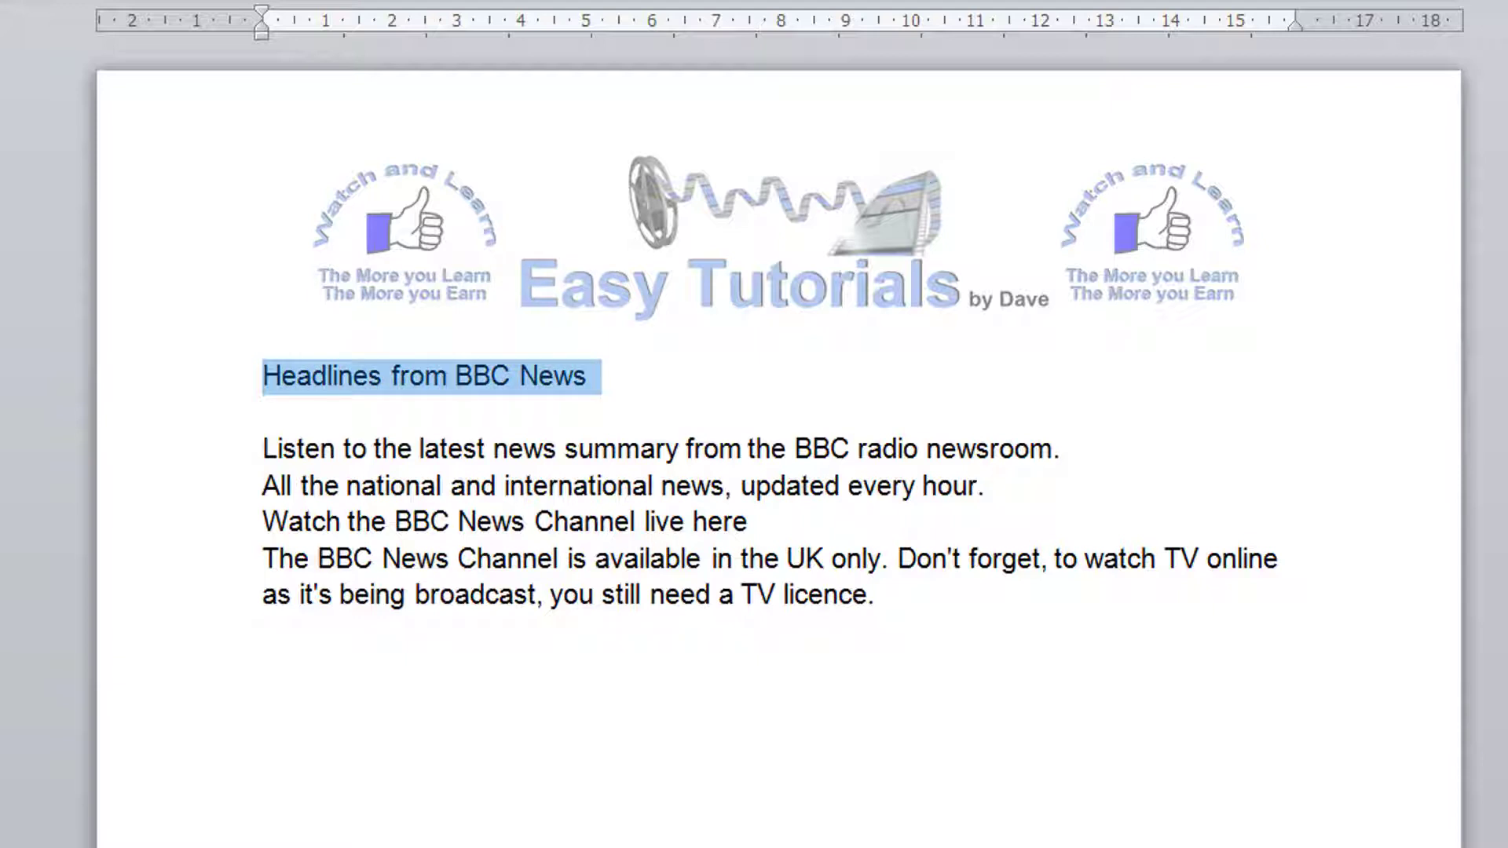
pyautogui.click(157, 2)
pyautogui.click(125, 95)
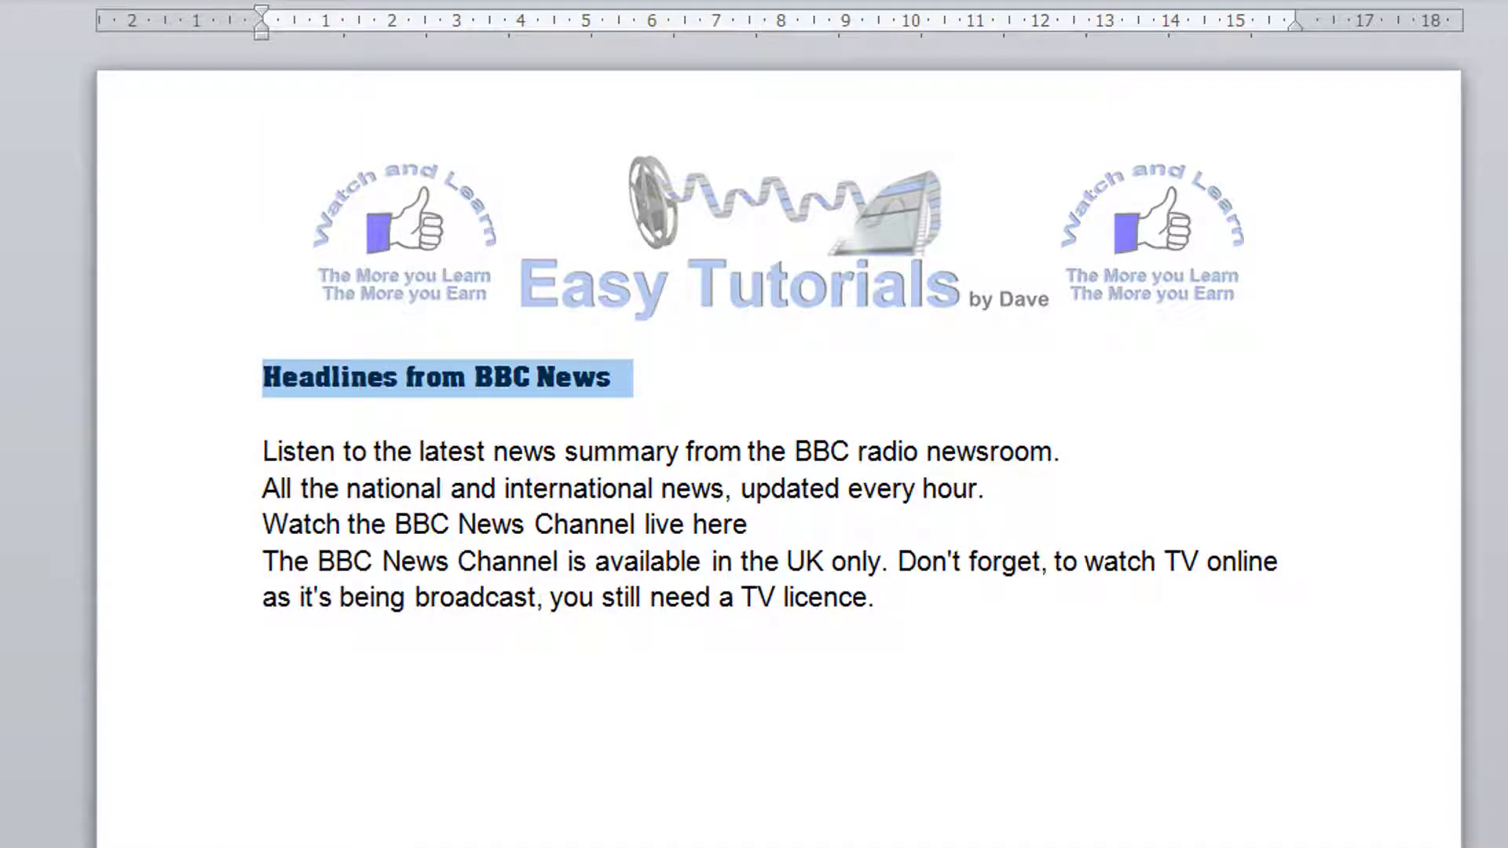
pyautogui.hotkey('ctrl', 'shift', '.')
pyautogui.hotkey('ctrl', 'shift', '.')
pyautogui.hotkey('ctrl', 'shift', '.')
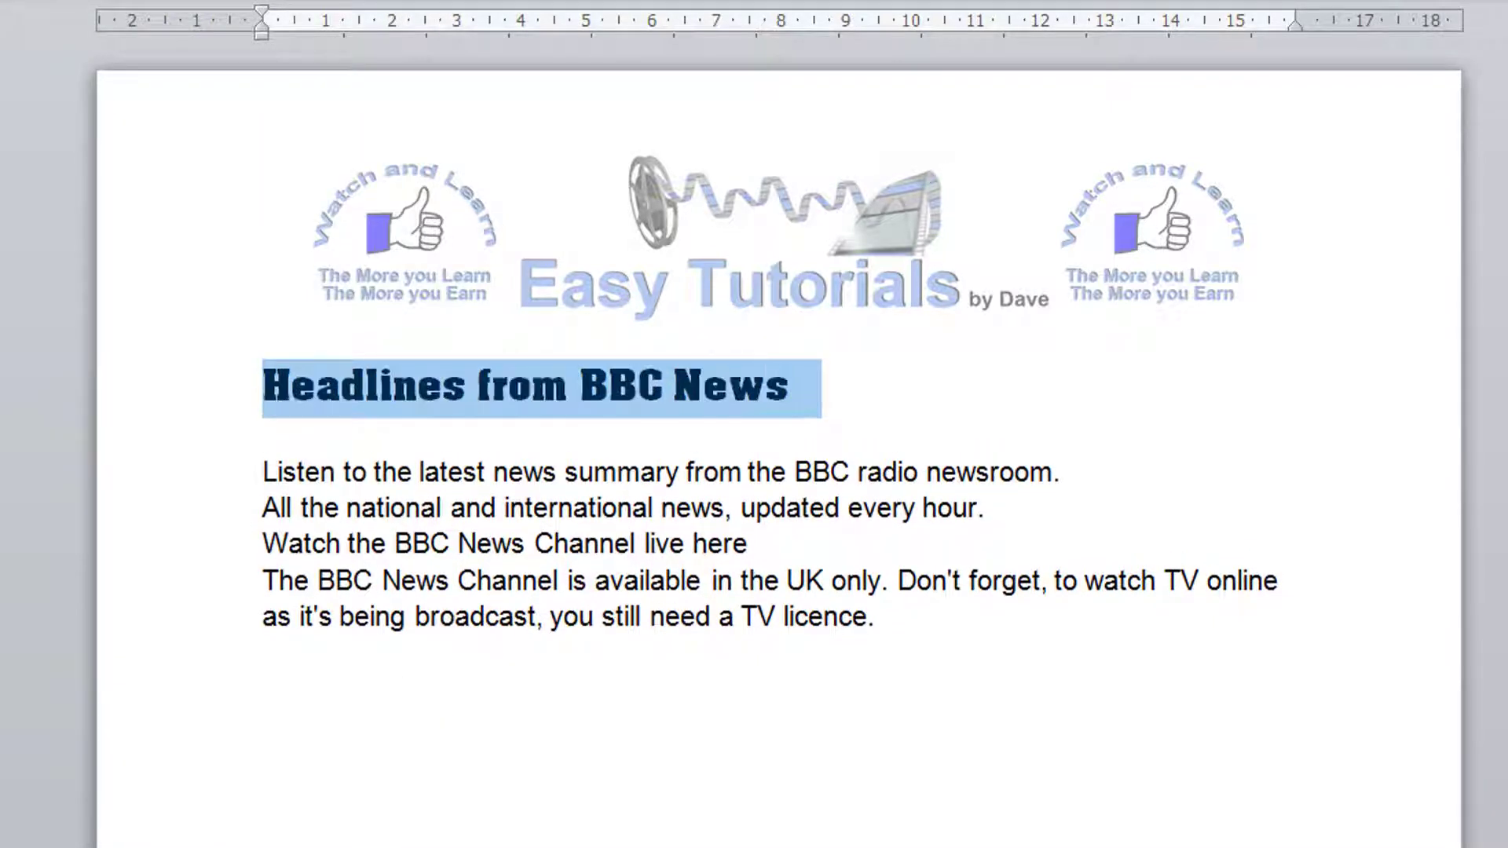
# Color the "Headlines from BBC News" heading standard green and place the cursor after "TV licence."
pyautogui.click(302, 2)
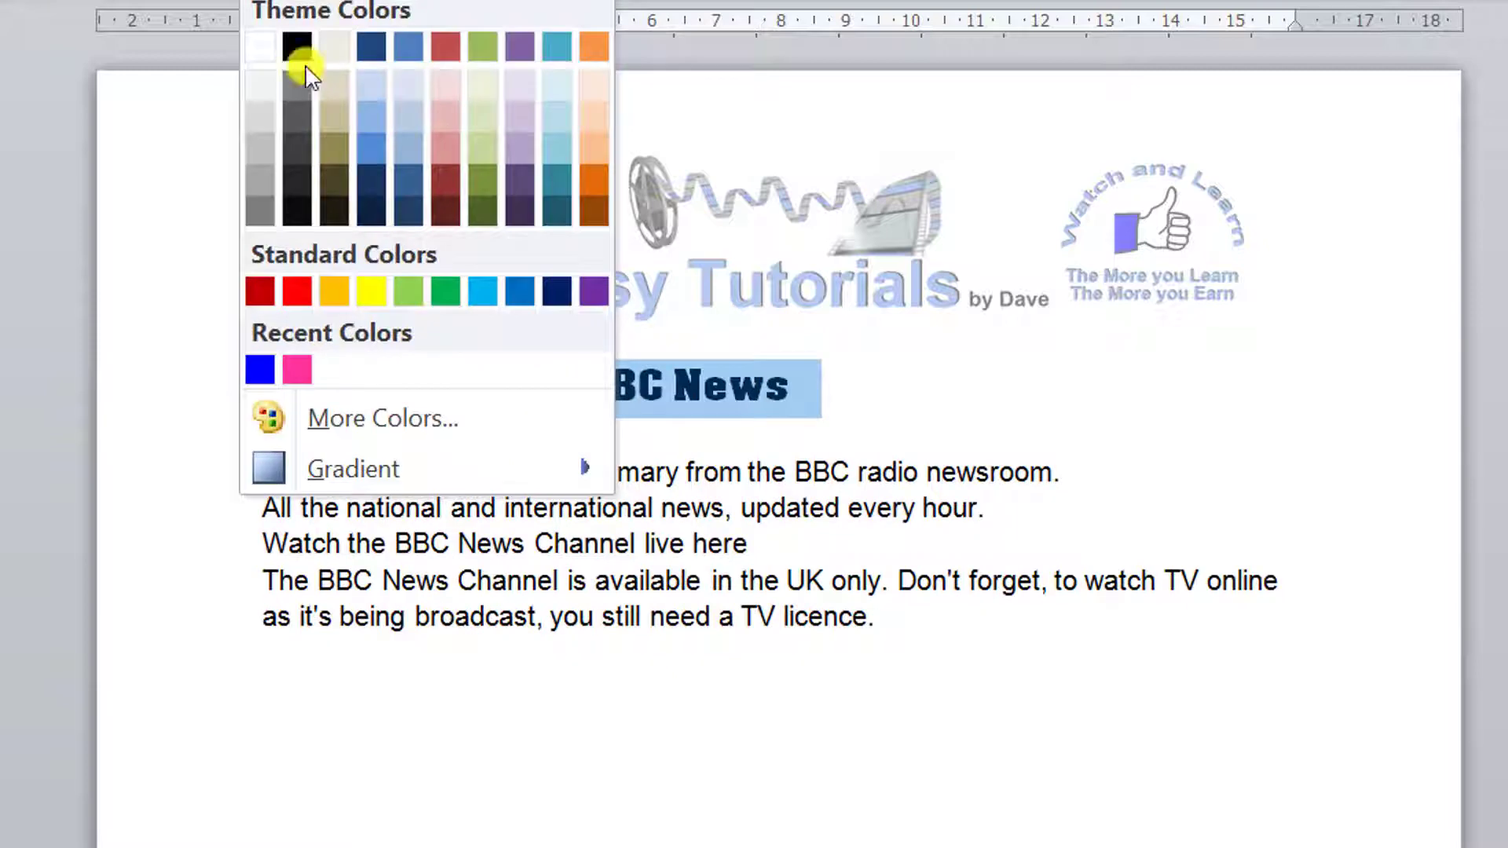
pyautogui.click(458, 295)
pyautogui.click(590, 458)
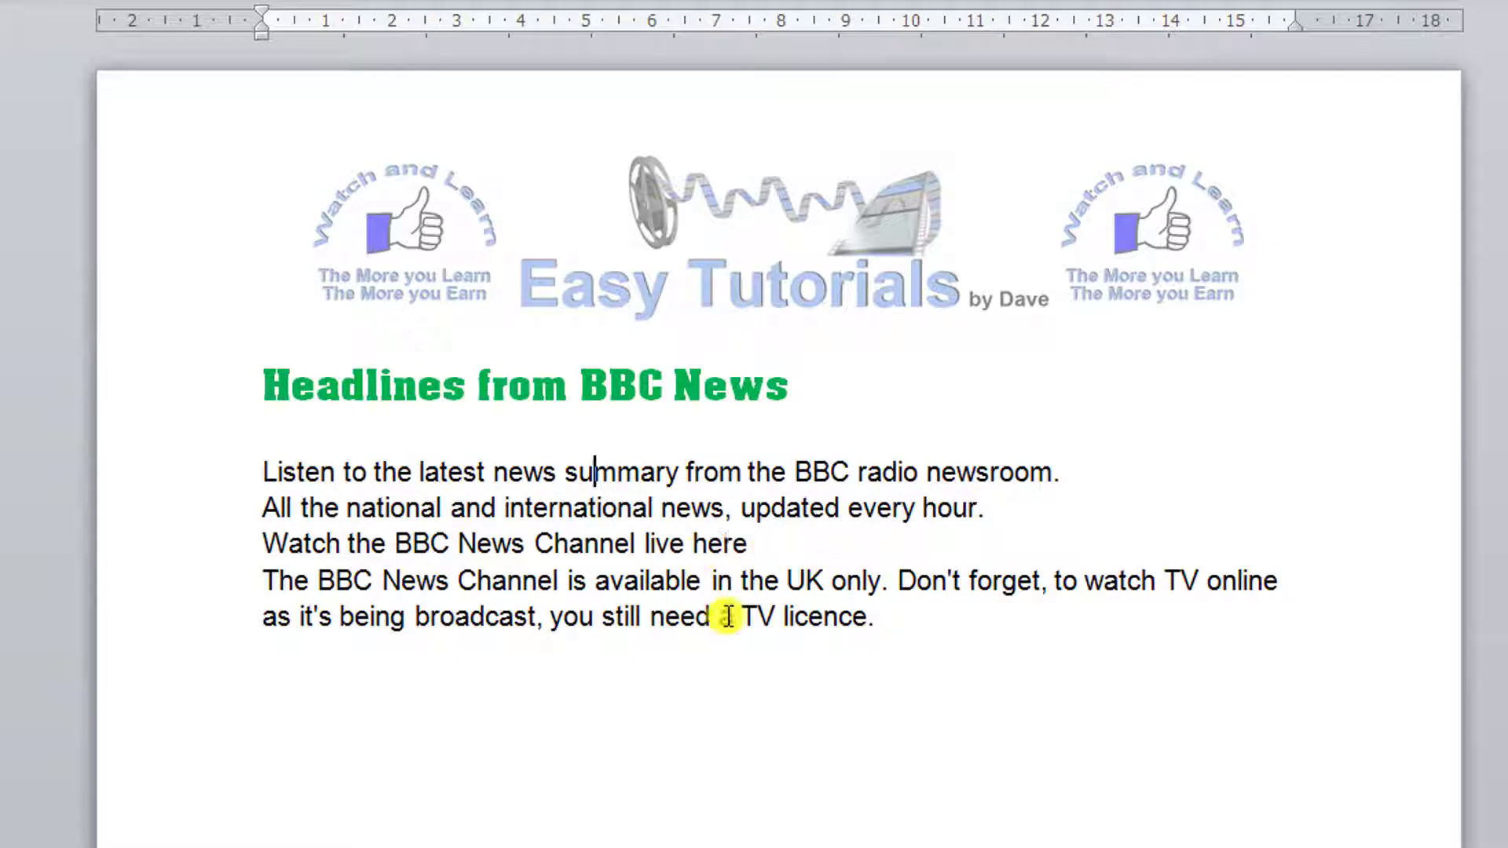
pyautogui.click(885, 617)
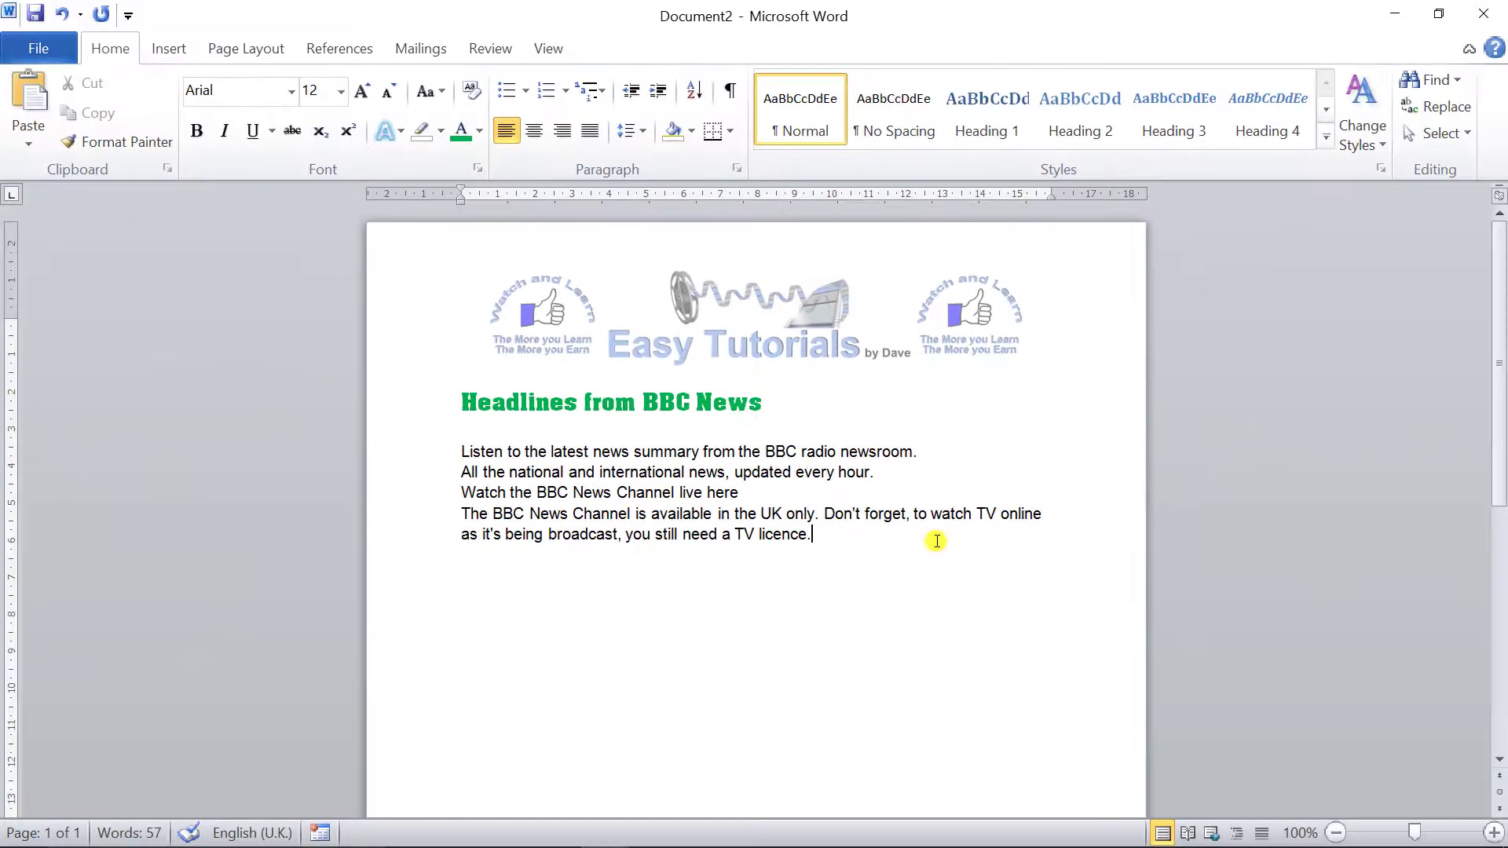
# Switch to the open document "Easy Tutorials Basic Text.docx"
pyautogui.moveTo(394, 844)
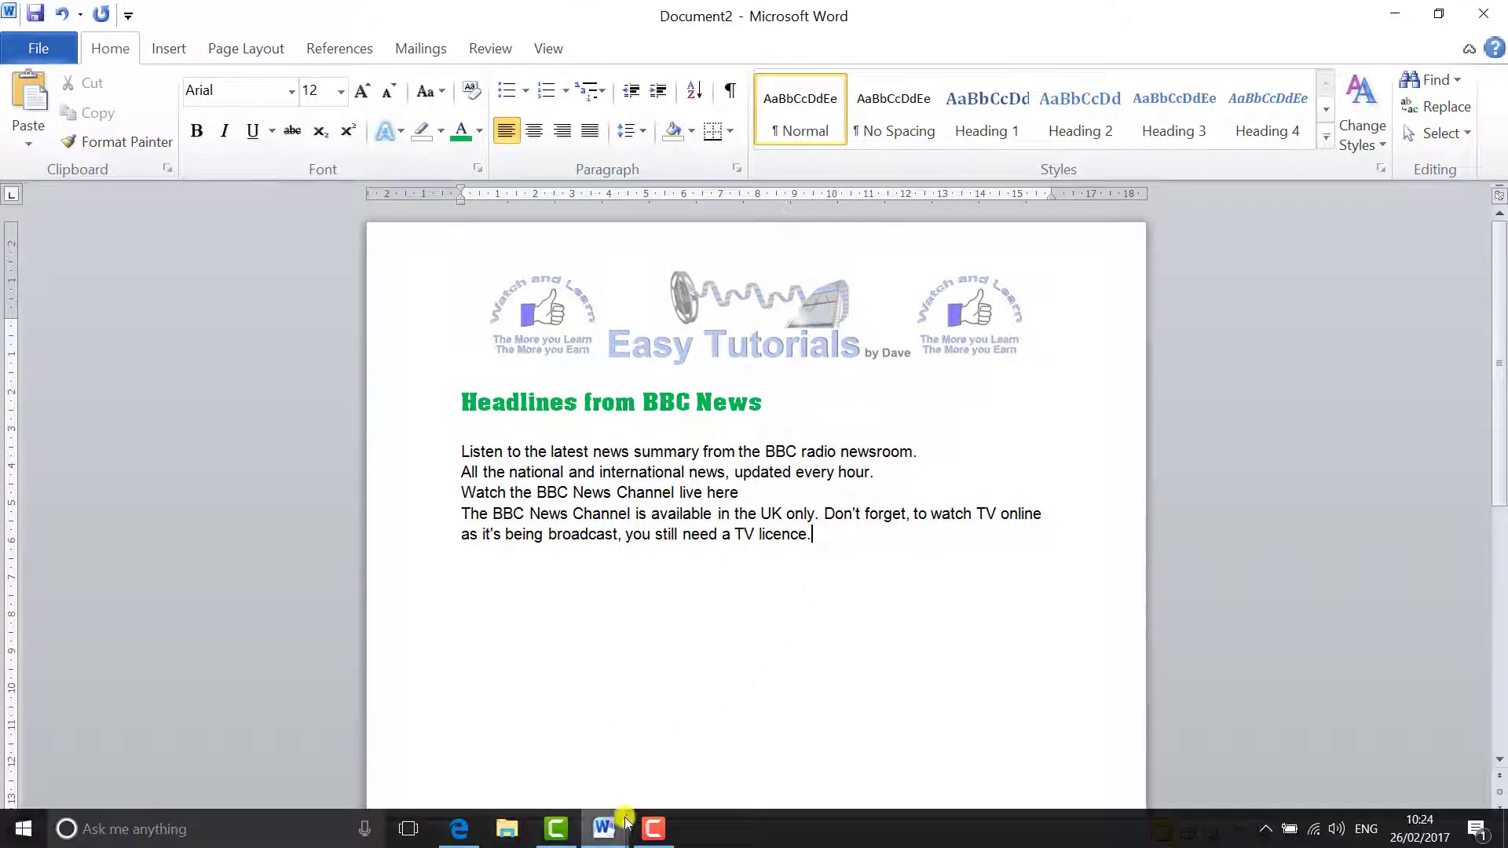
pyautogui.moveTo(607, 839)
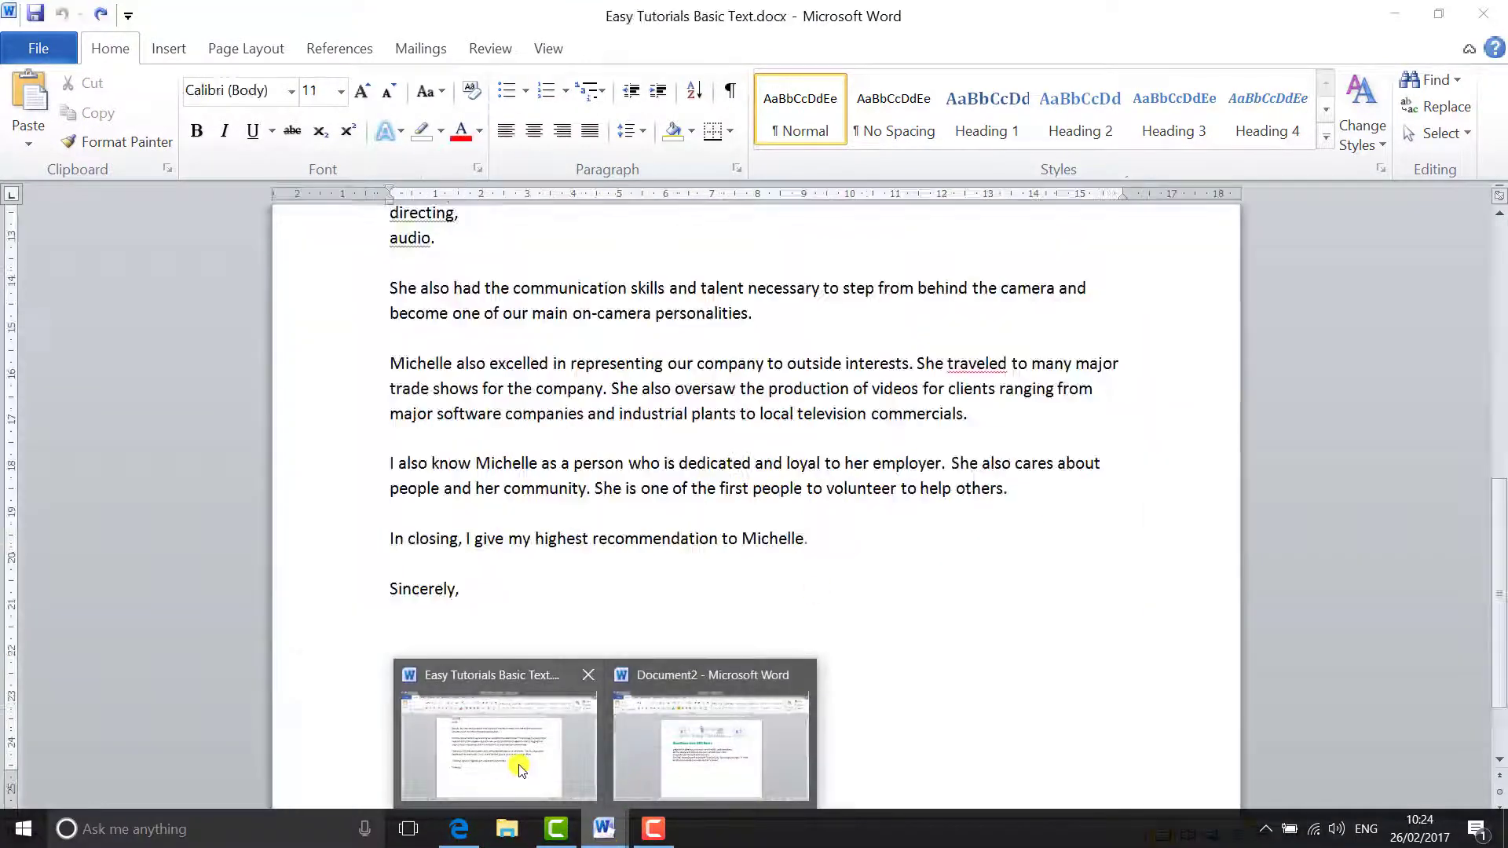
pyautogui.click(519, 768)
# Select the "She also had the communication skills" paragraph, move it directly below "Sincerely," and undo the move
pyautogui.scroll(3, 644, 495)
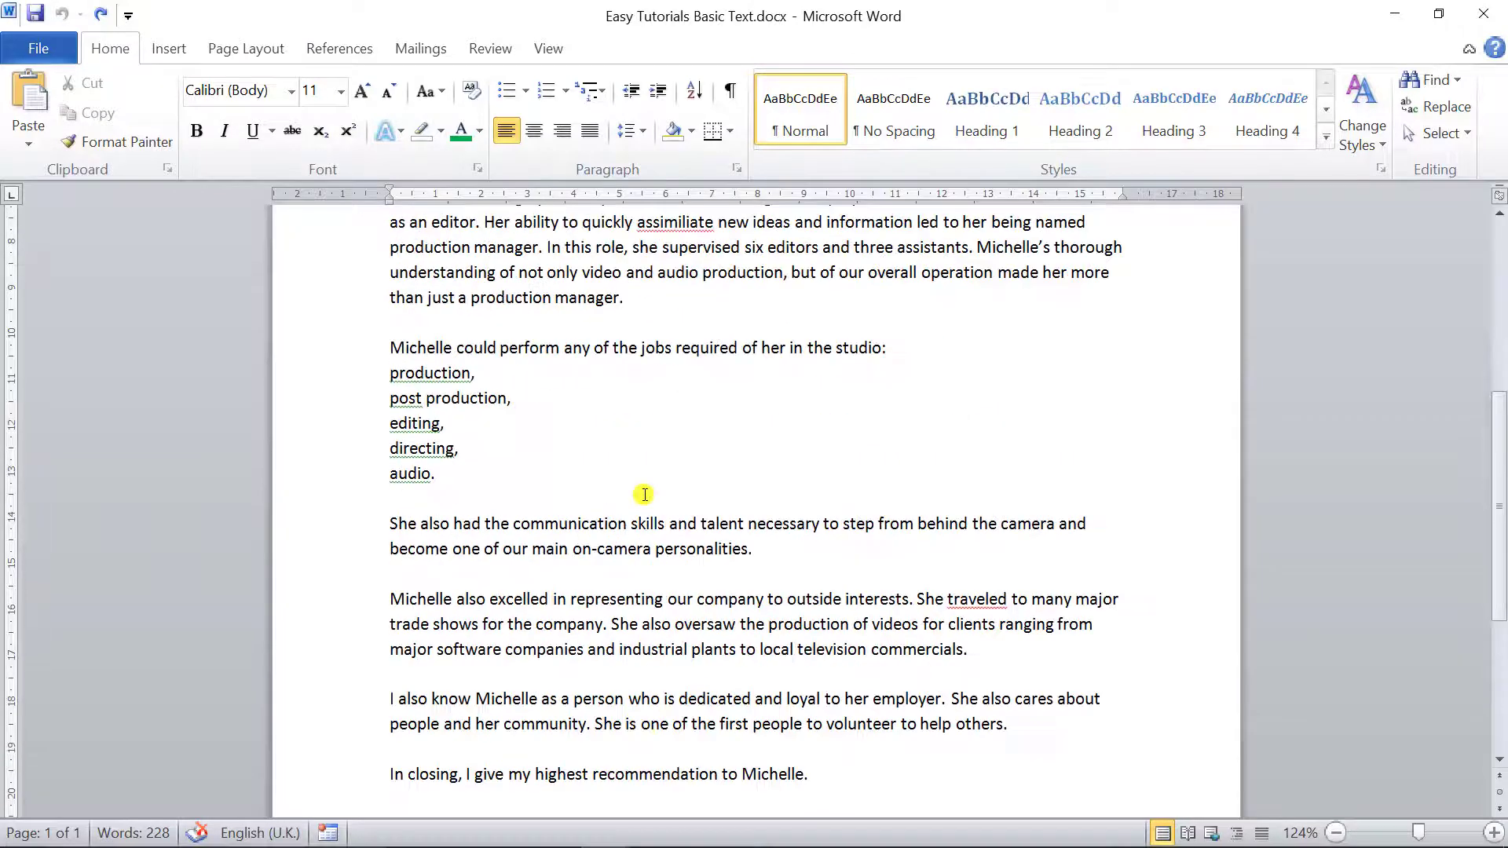
pyautogui.scroll(3, 644, 495)
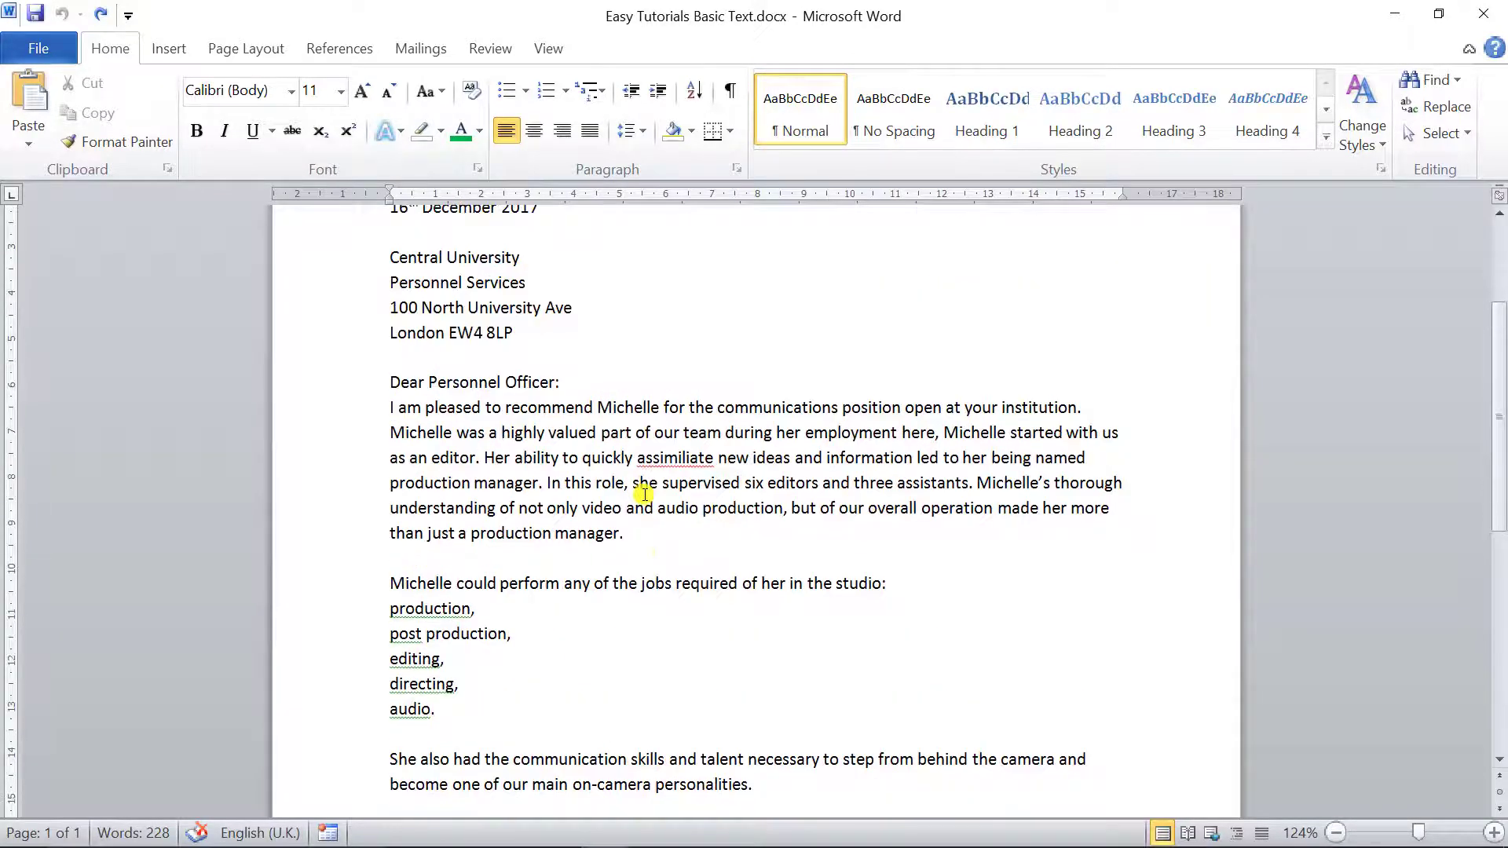
pyautogui.scroll(-5, 644, 494)
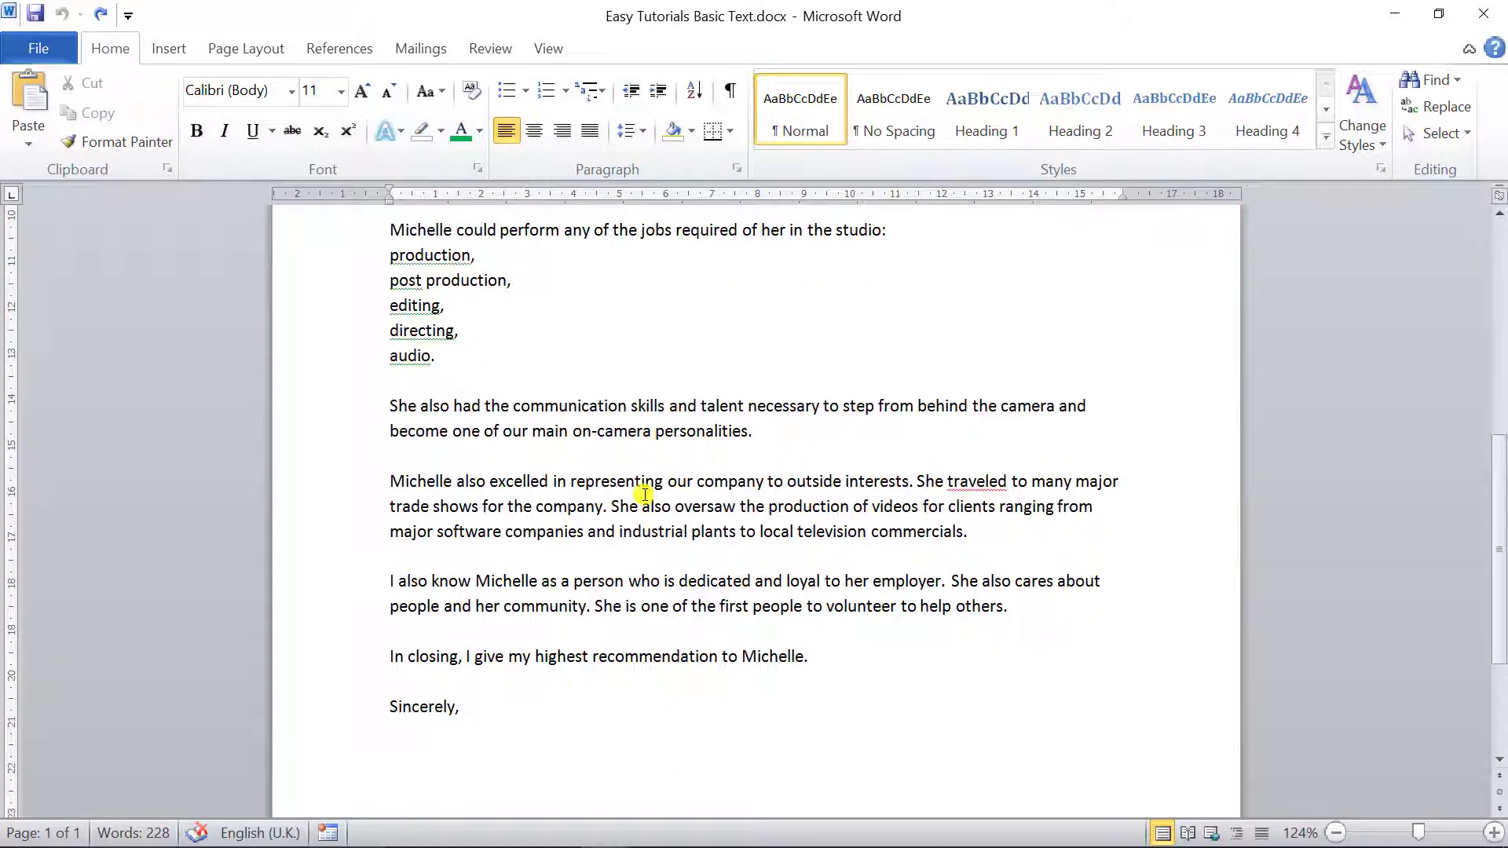
pyautogui.scroll(-1, 644, 495)
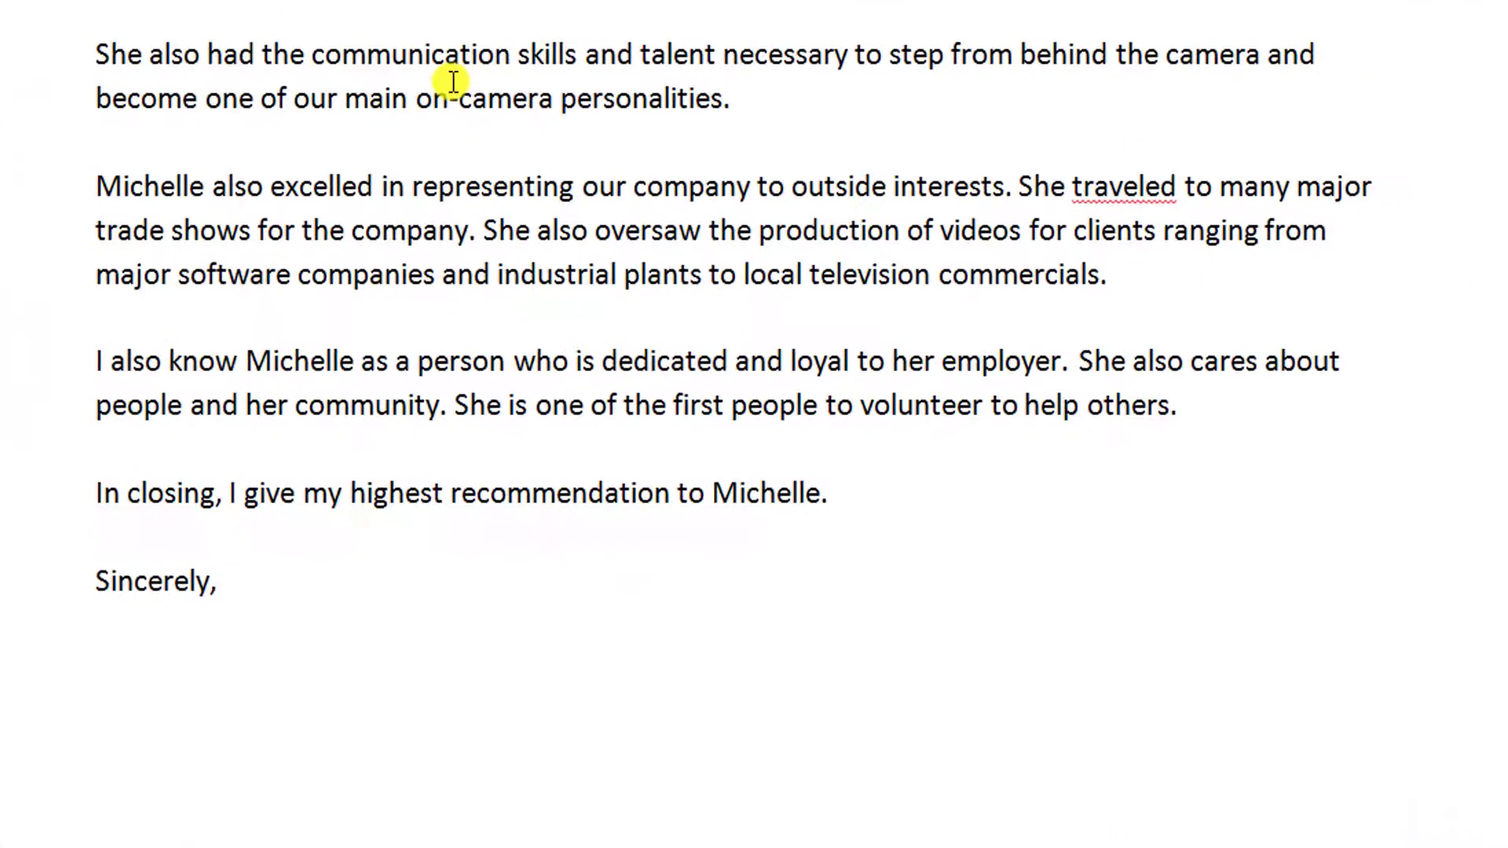
pyautogui.moveTo(64, 59); pyautogui.dragTo(67, 94)
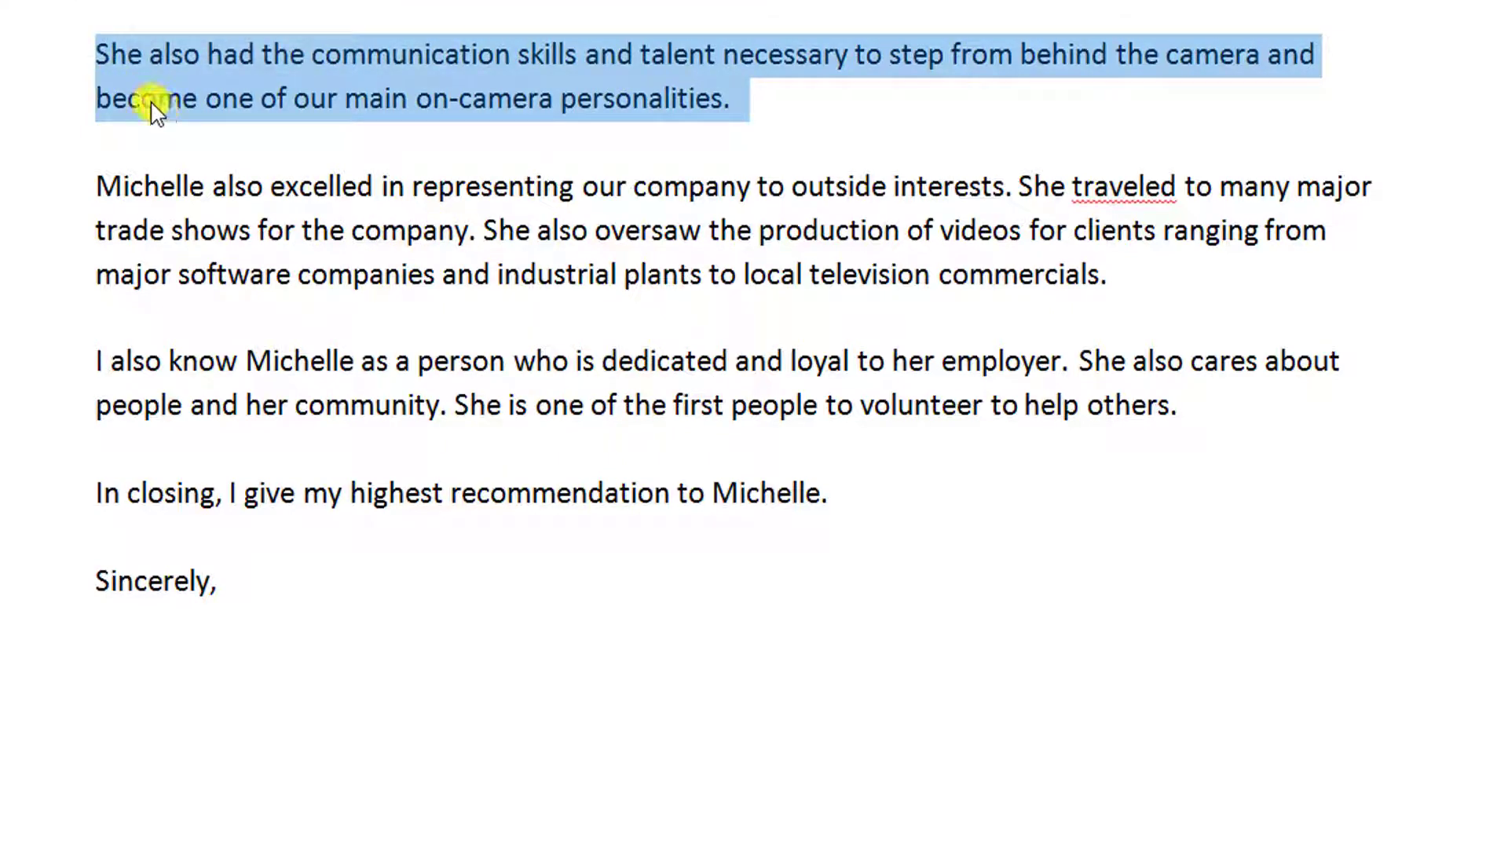
pyautogui.moveTo(120, 73)
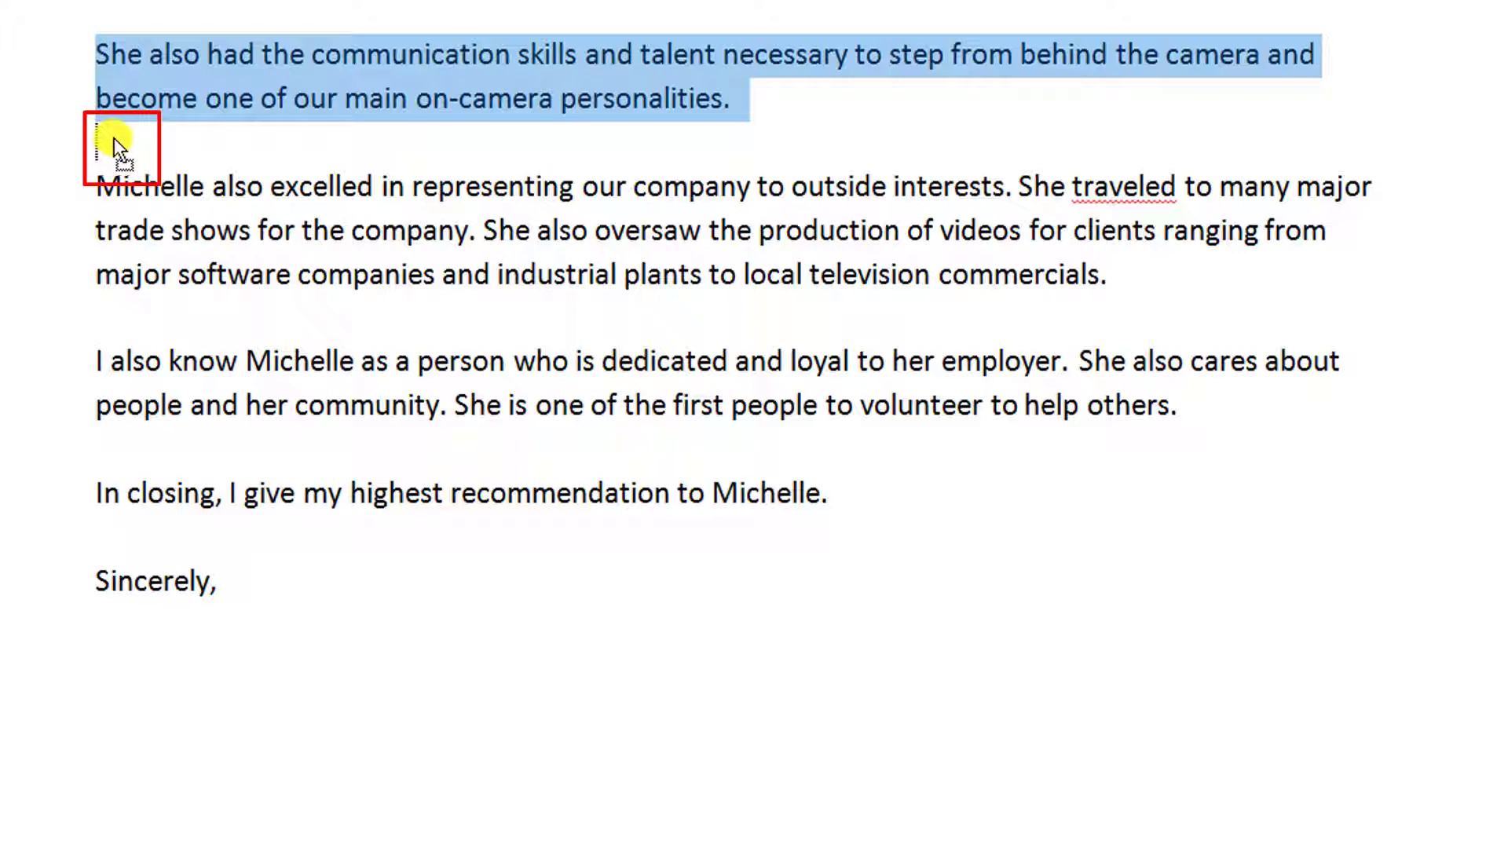
pyautogui.moveTo(112, 196); pyautogui.dragTo(94, 545)
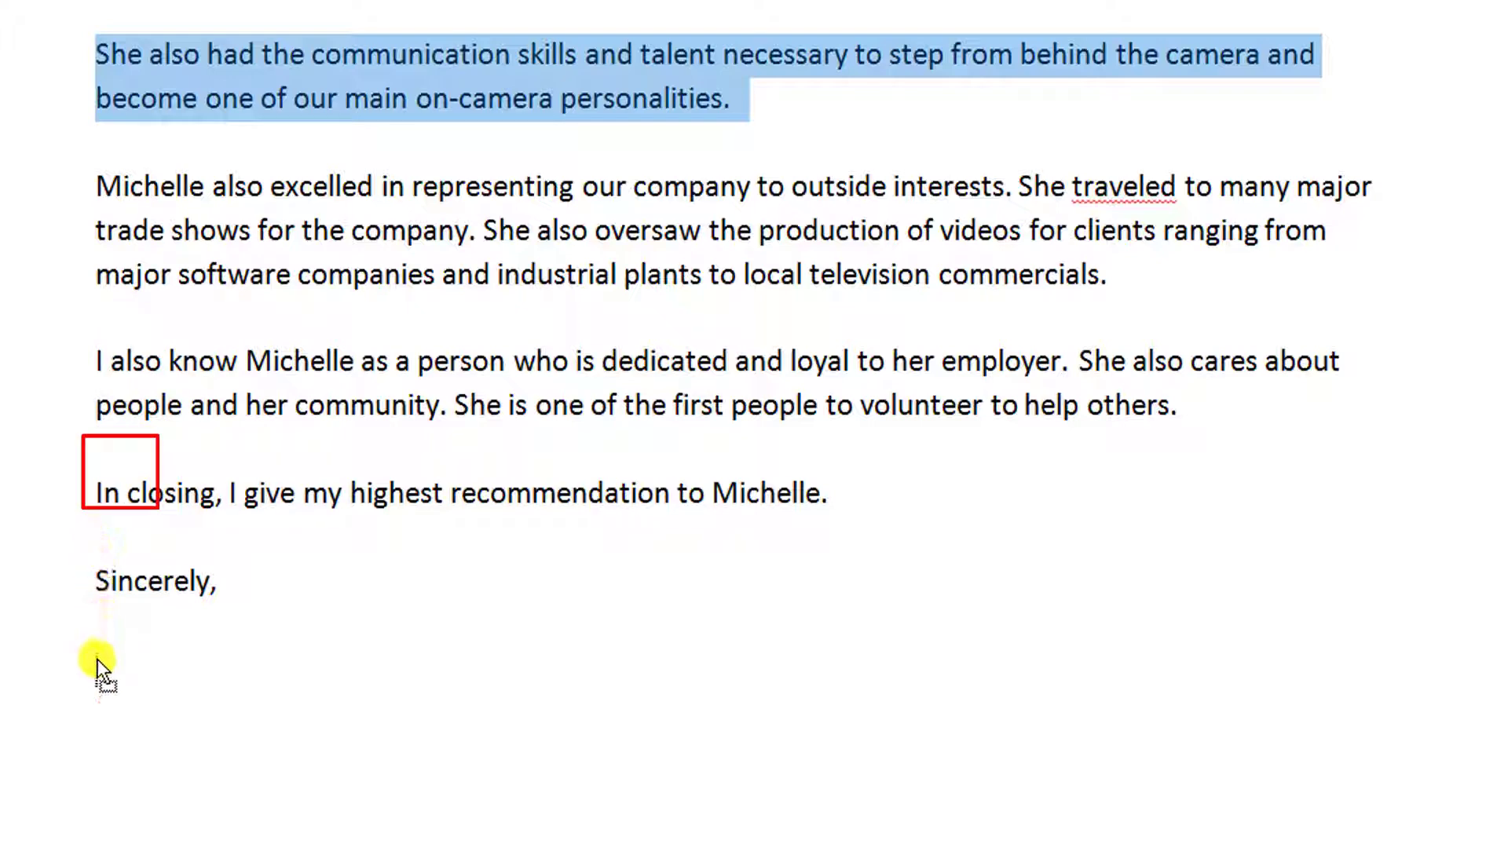
pyautogui.moveTo(100, 668); pyautogui.dragTo(131, 664)
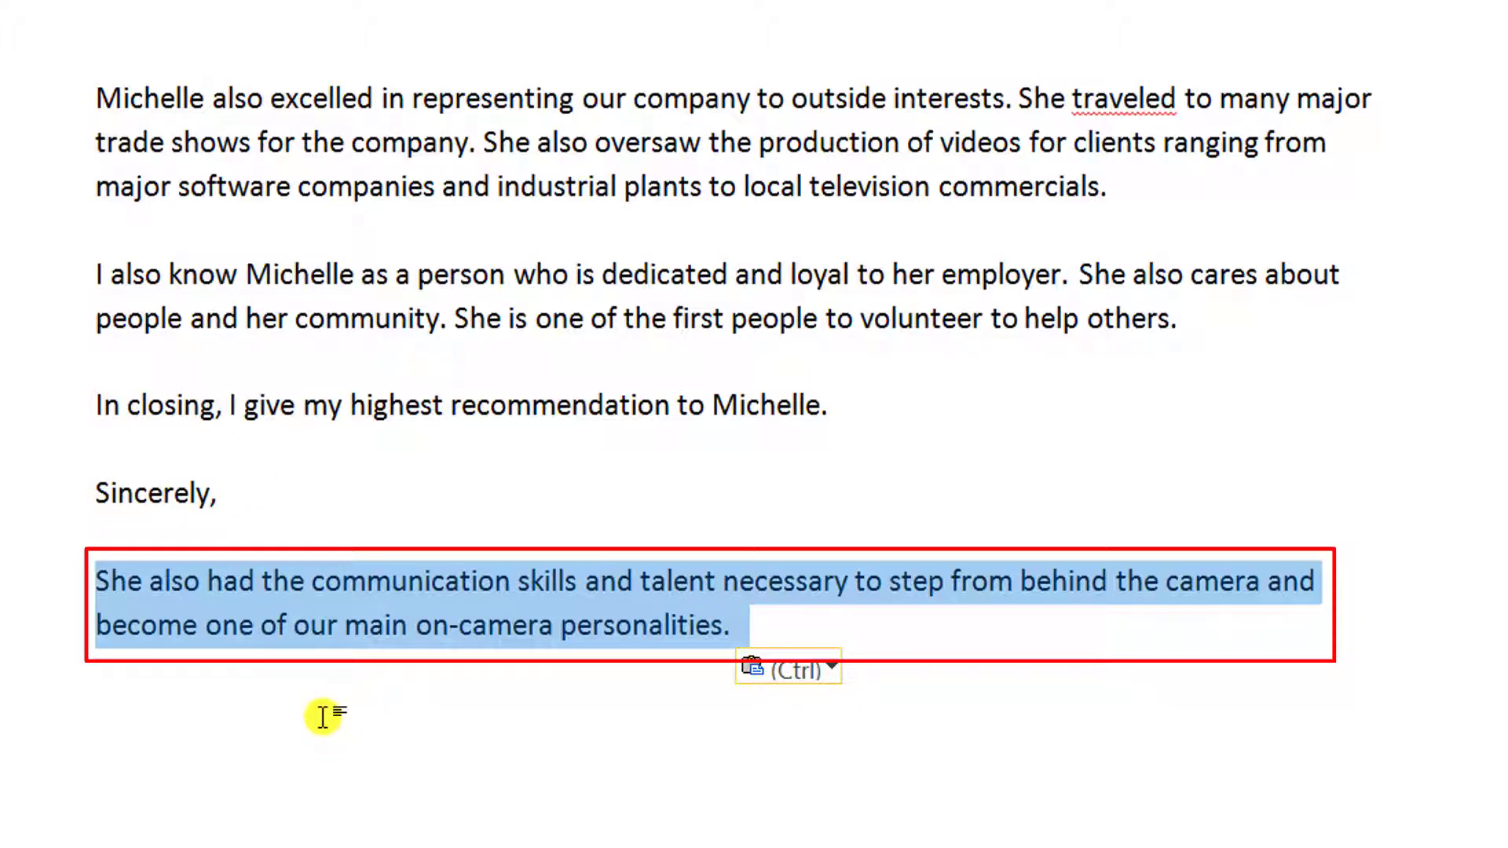
pyautogui.hotkey('ctrl', 'z')
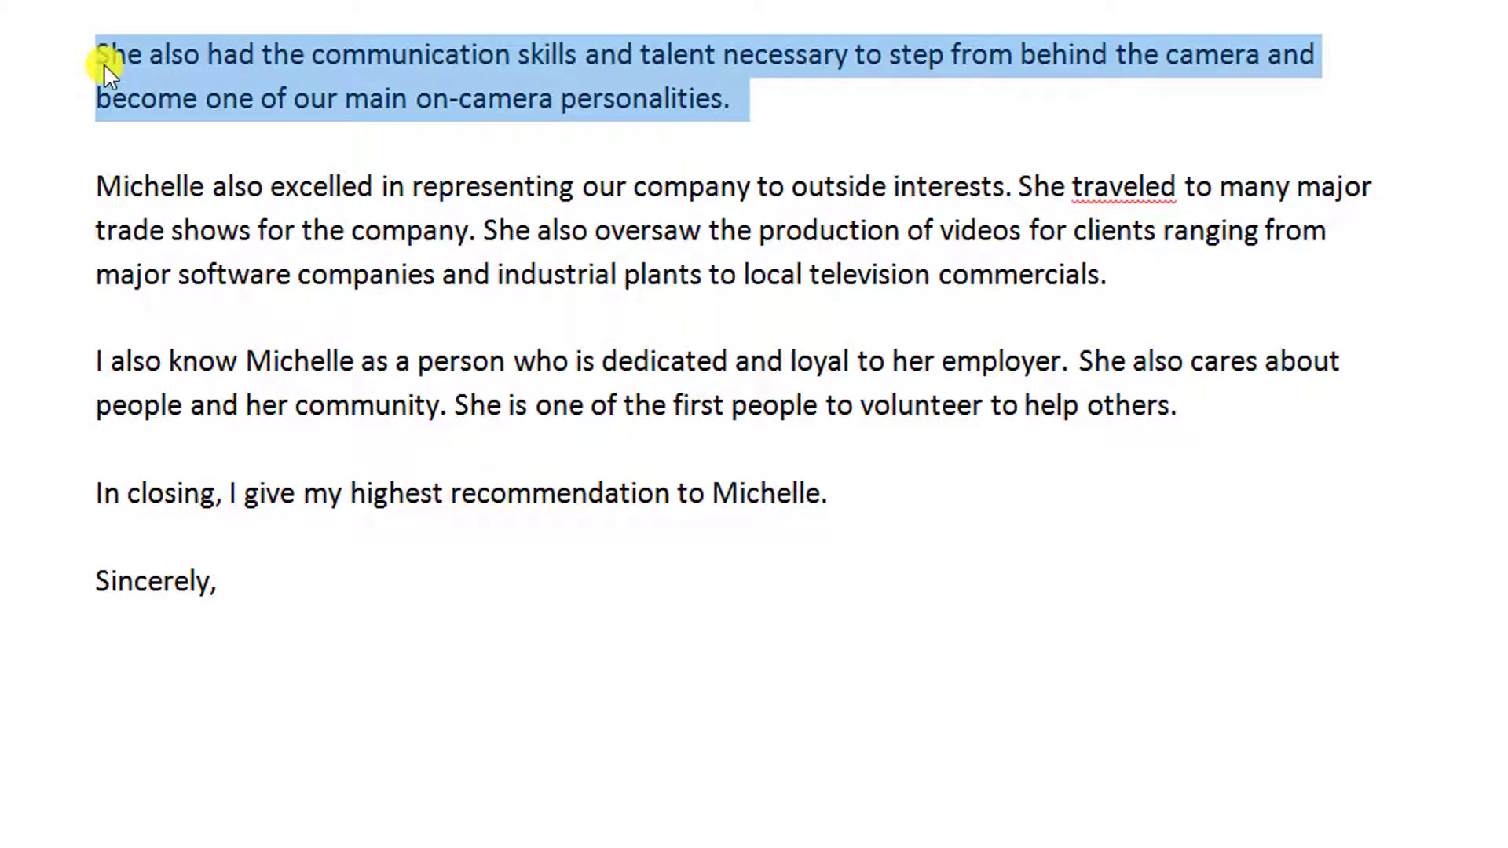
# Place a copy of the selected communication skills paragraph below "Sincerely,", view its paste options and undo the copy
pyautogui.moveTo(104, 154); pyautogui.dragTo(104, 353)
pyautogui.moveTo(105, 545); pyautogui.dragTo(104, 639)
pyautogui.moveTo(108, 701); pyautogui.dragTo(110, 700)
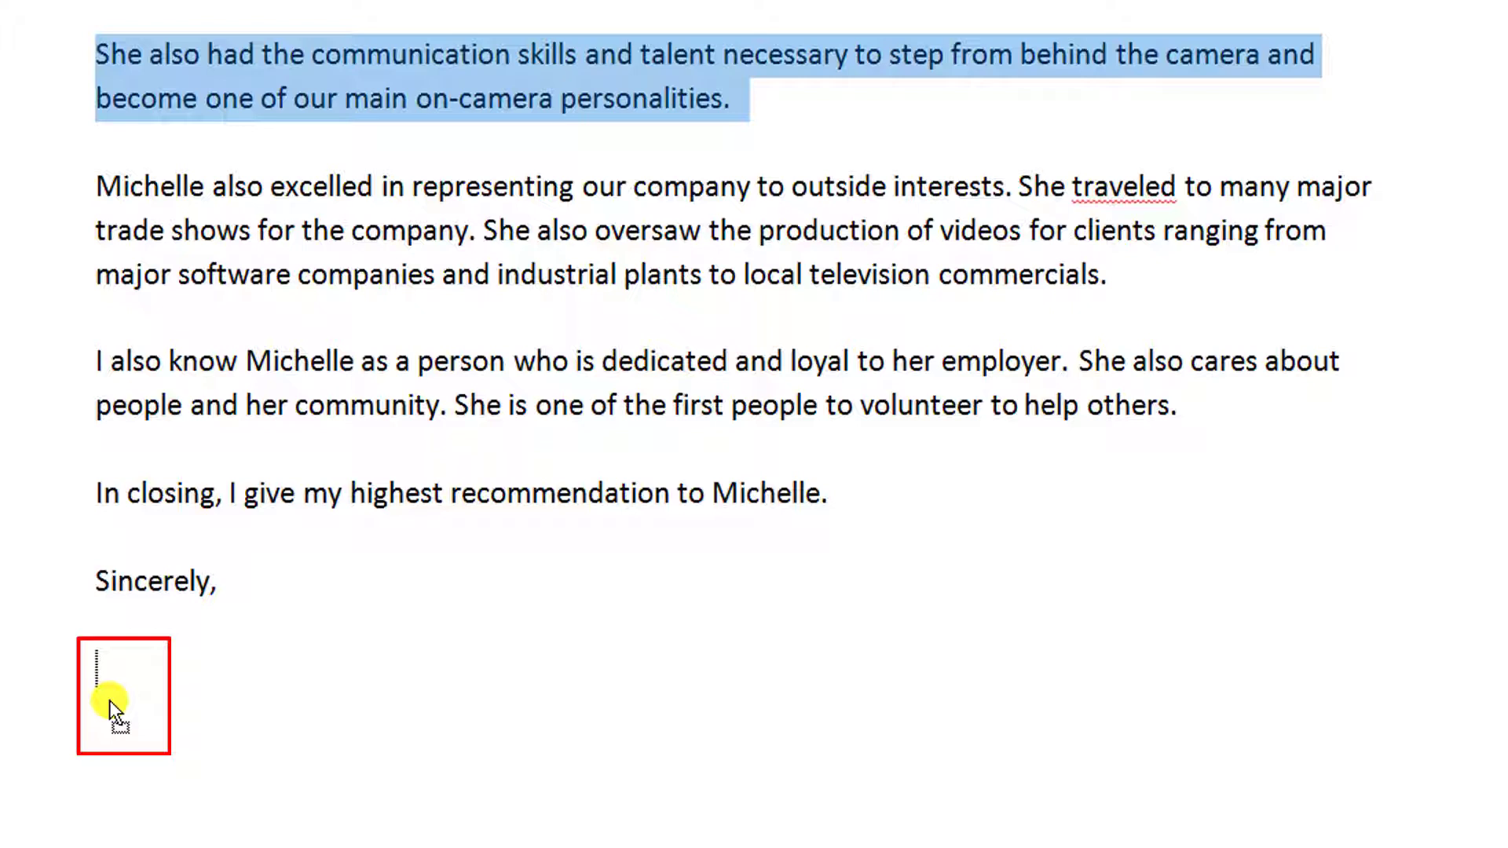
pyautogui.moveTo(110, 700); pyautogui.dragTo(110, 700)
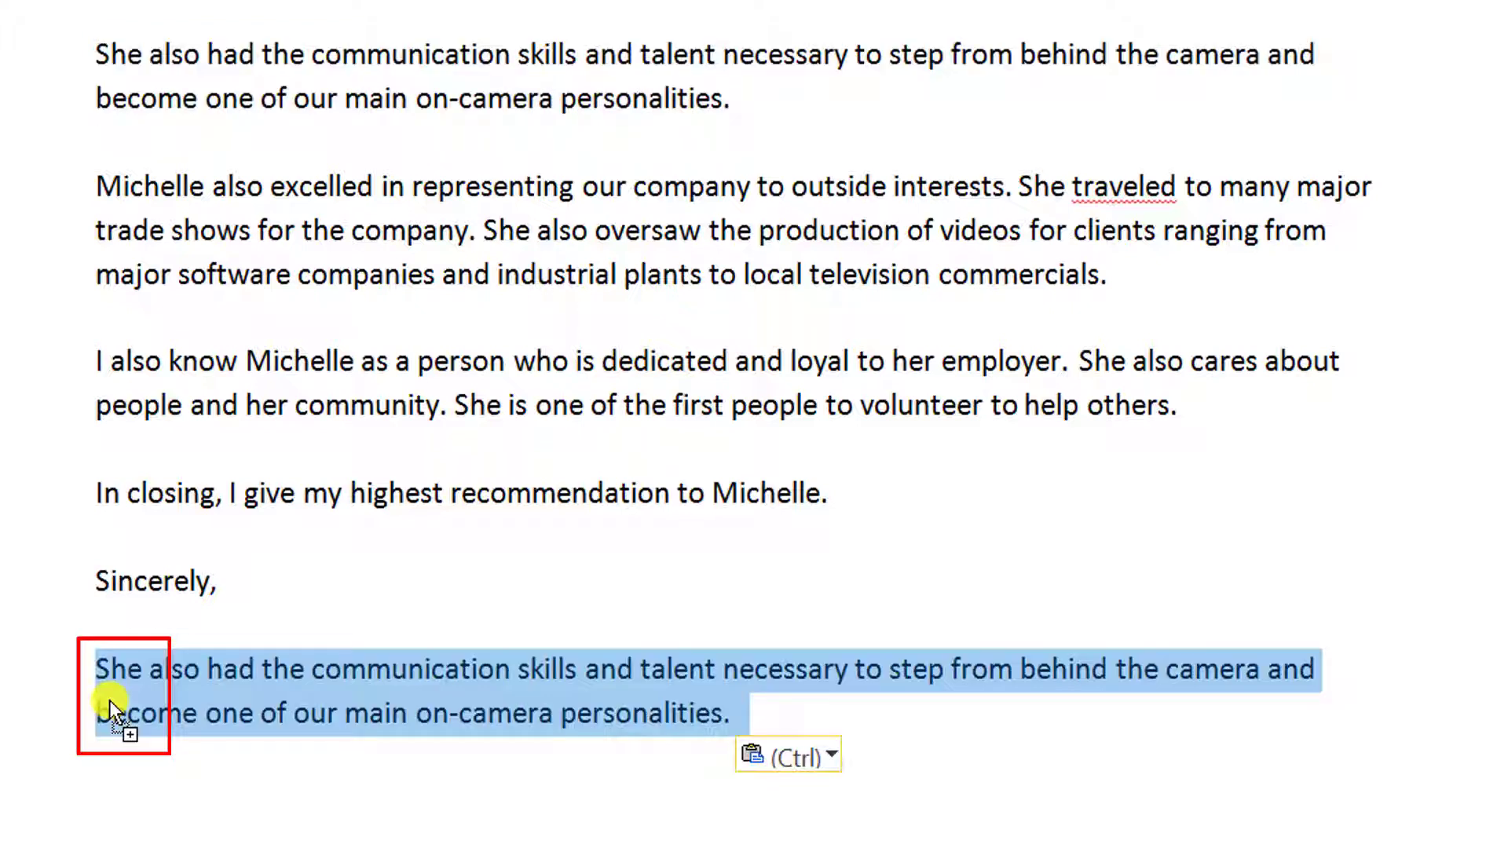
pyautogui.press('ctrl')
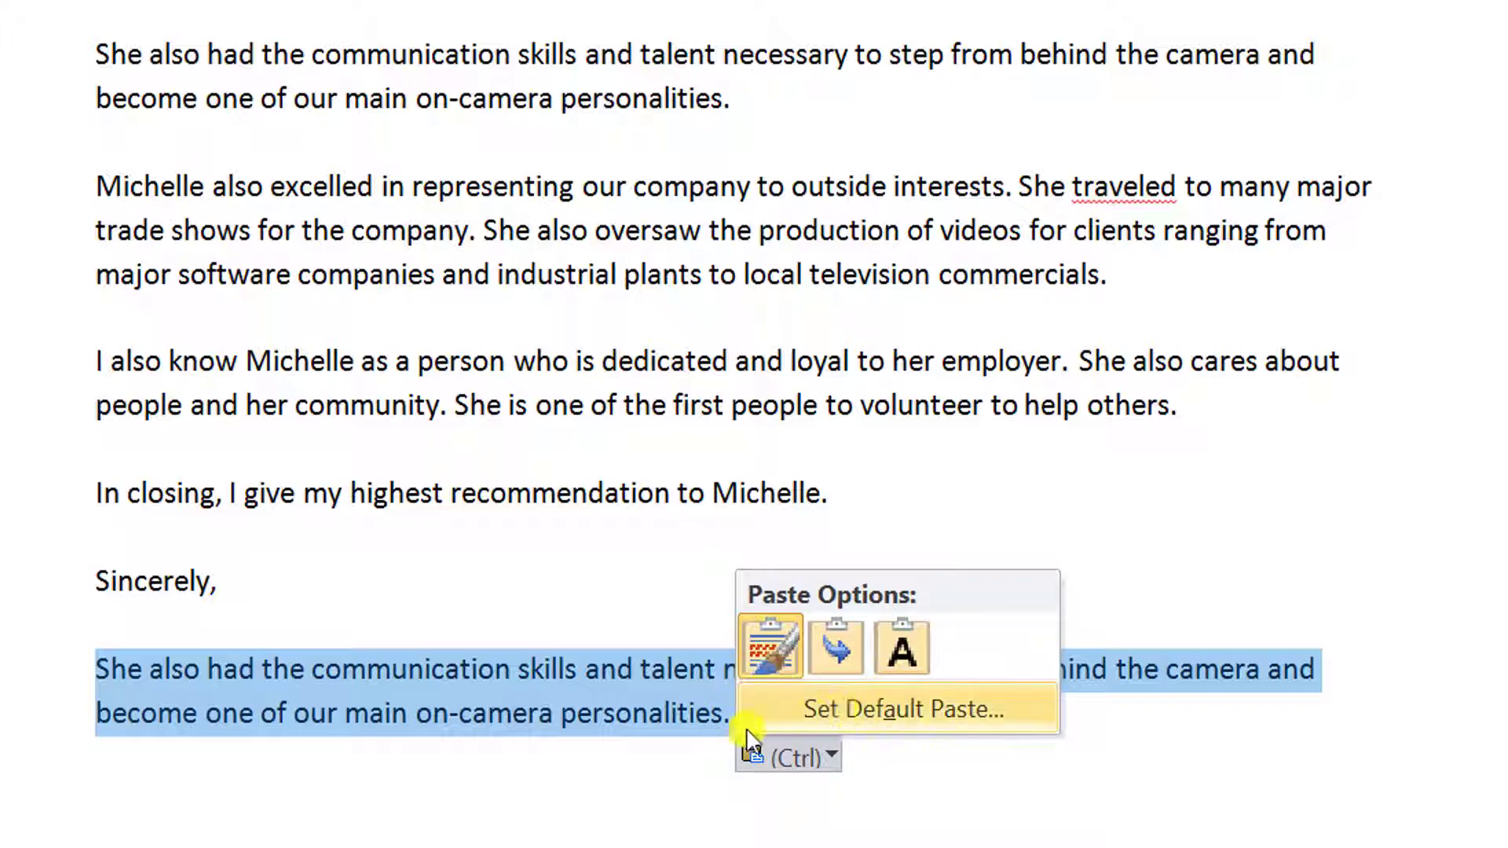
pyautogui.press('Escape')
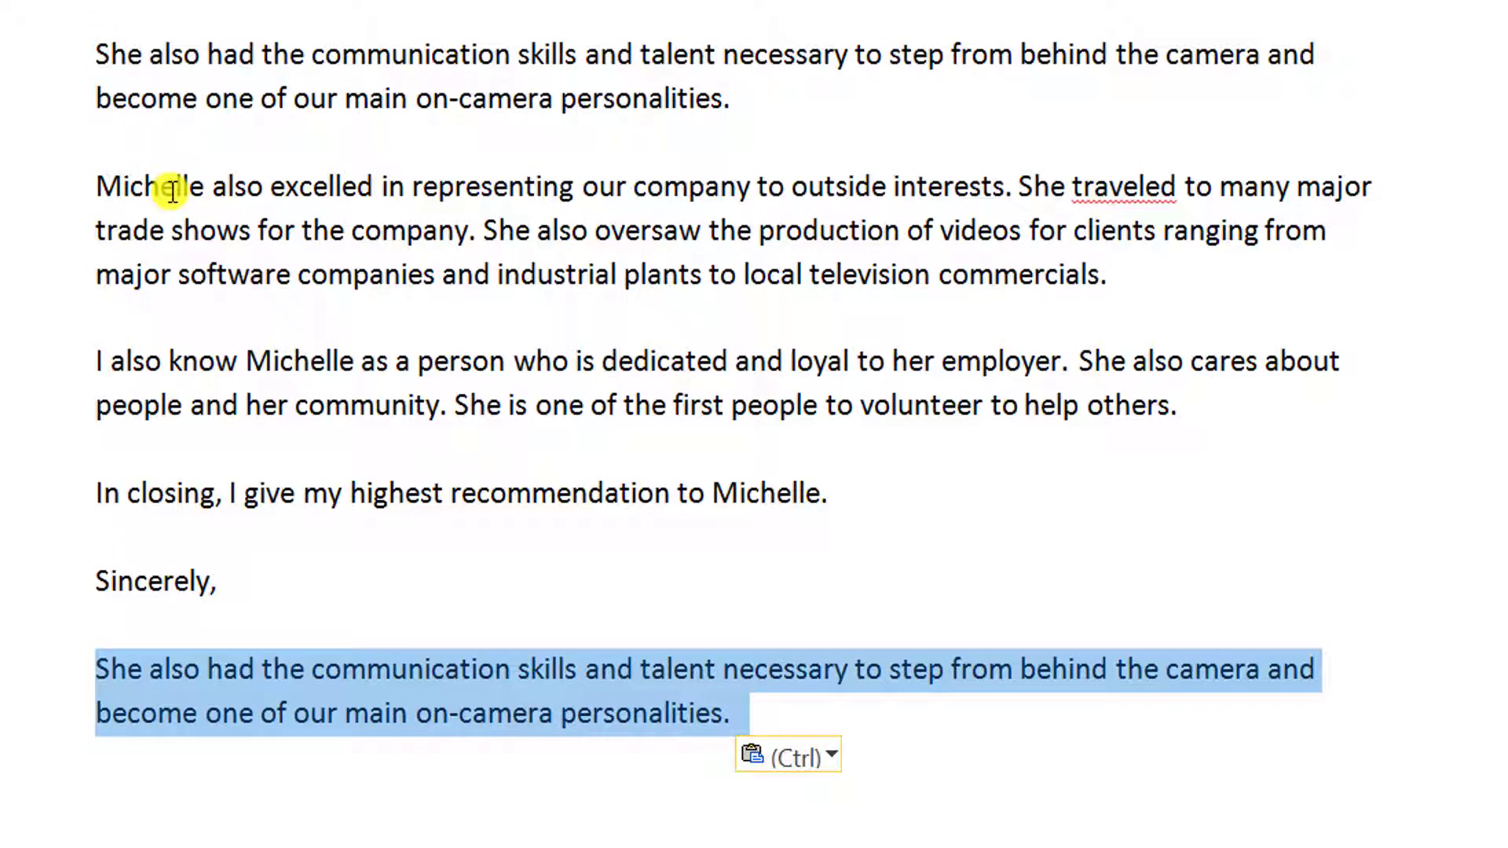
pyautogui.hotkey('ctrl', 'z')
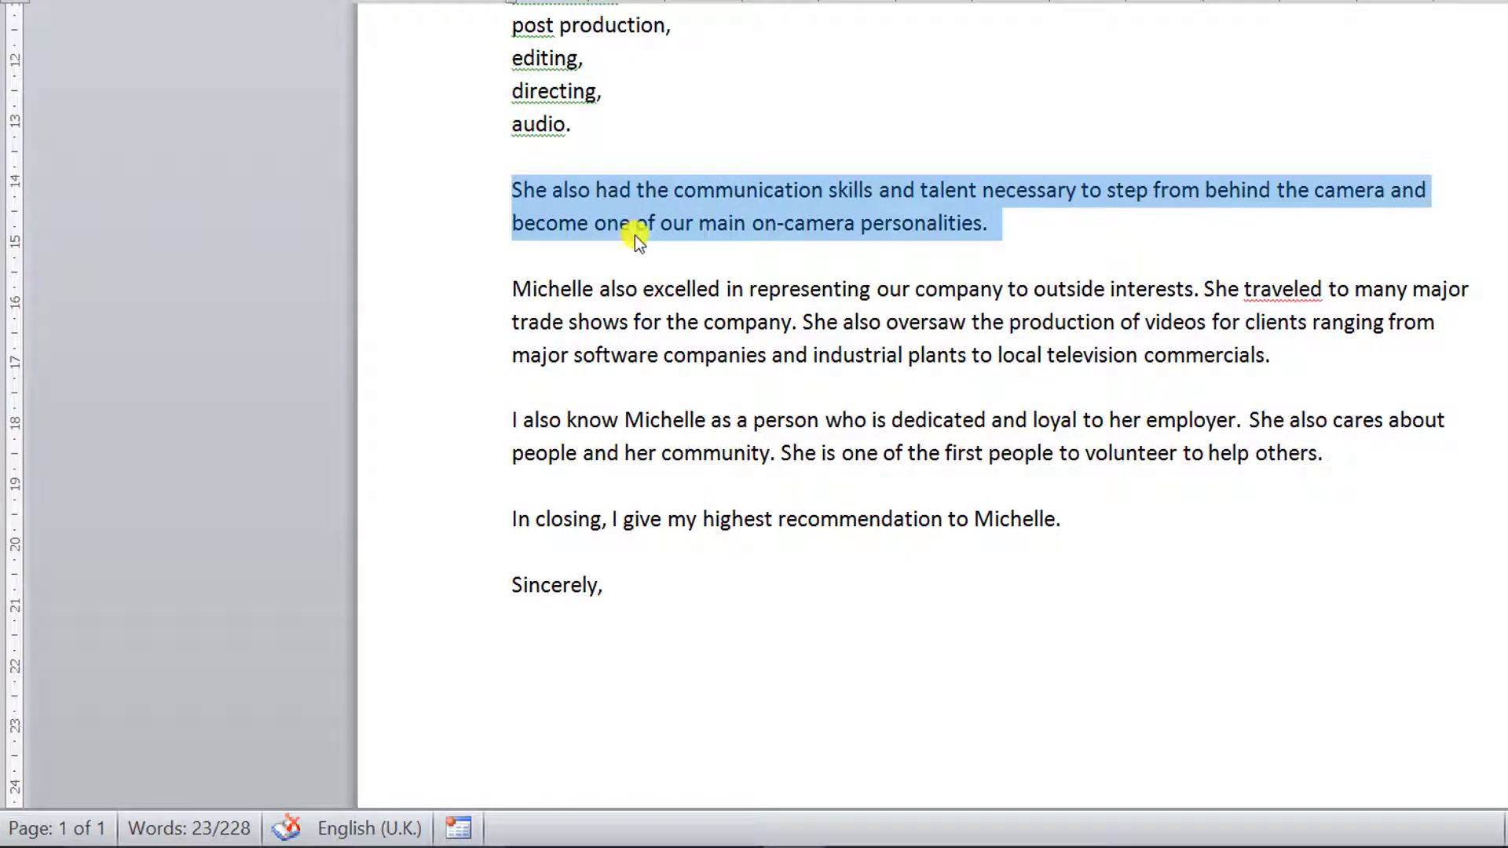
# Move the selected communication skills paragraph below "Sincerely," with the "Move to where?" command and undo the move
pyautogui.press('F2')
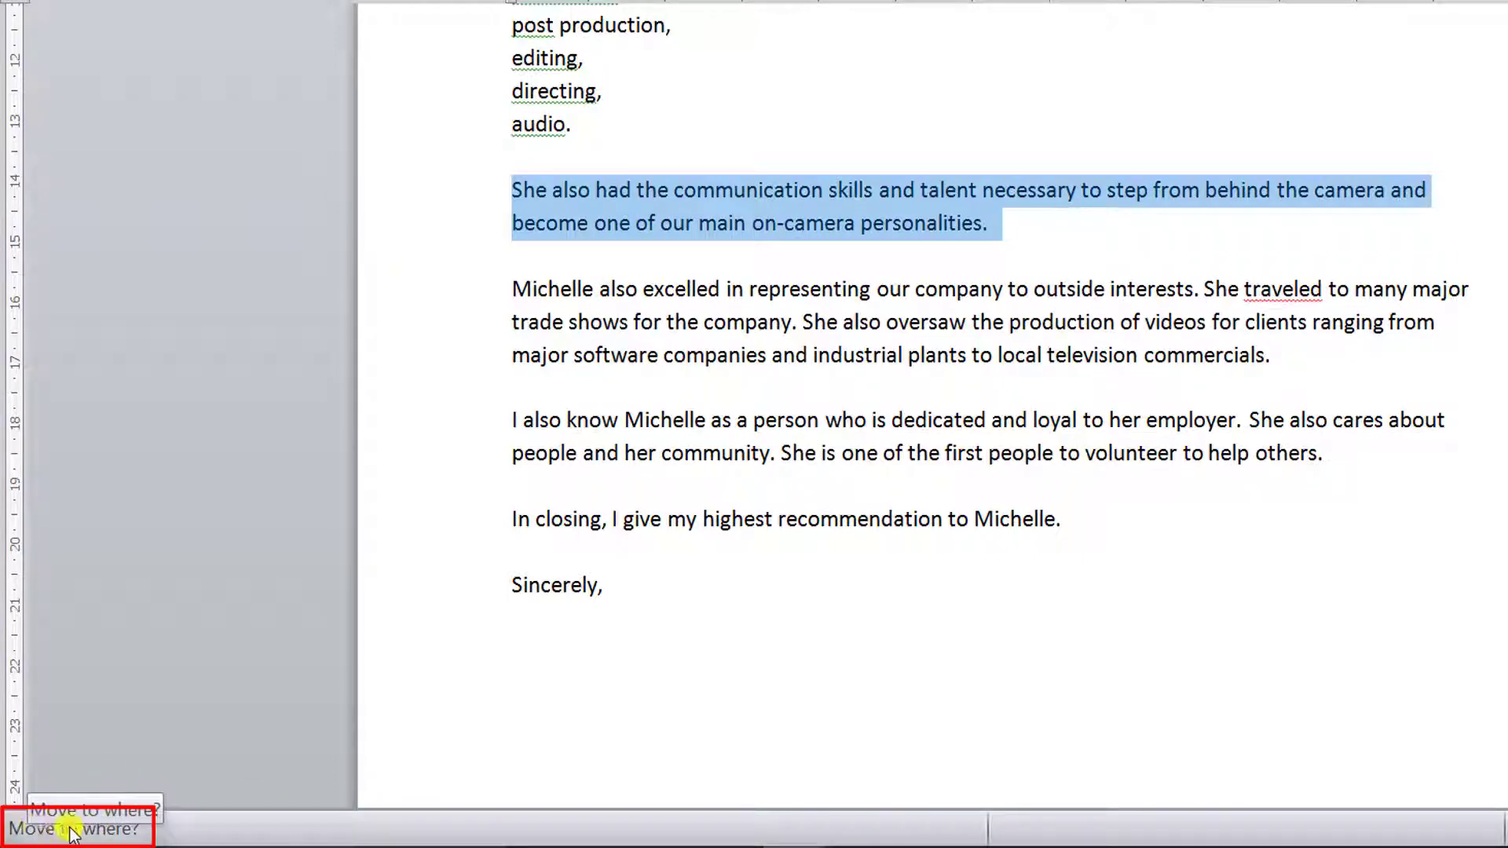
pyautogui.click(515, 649)
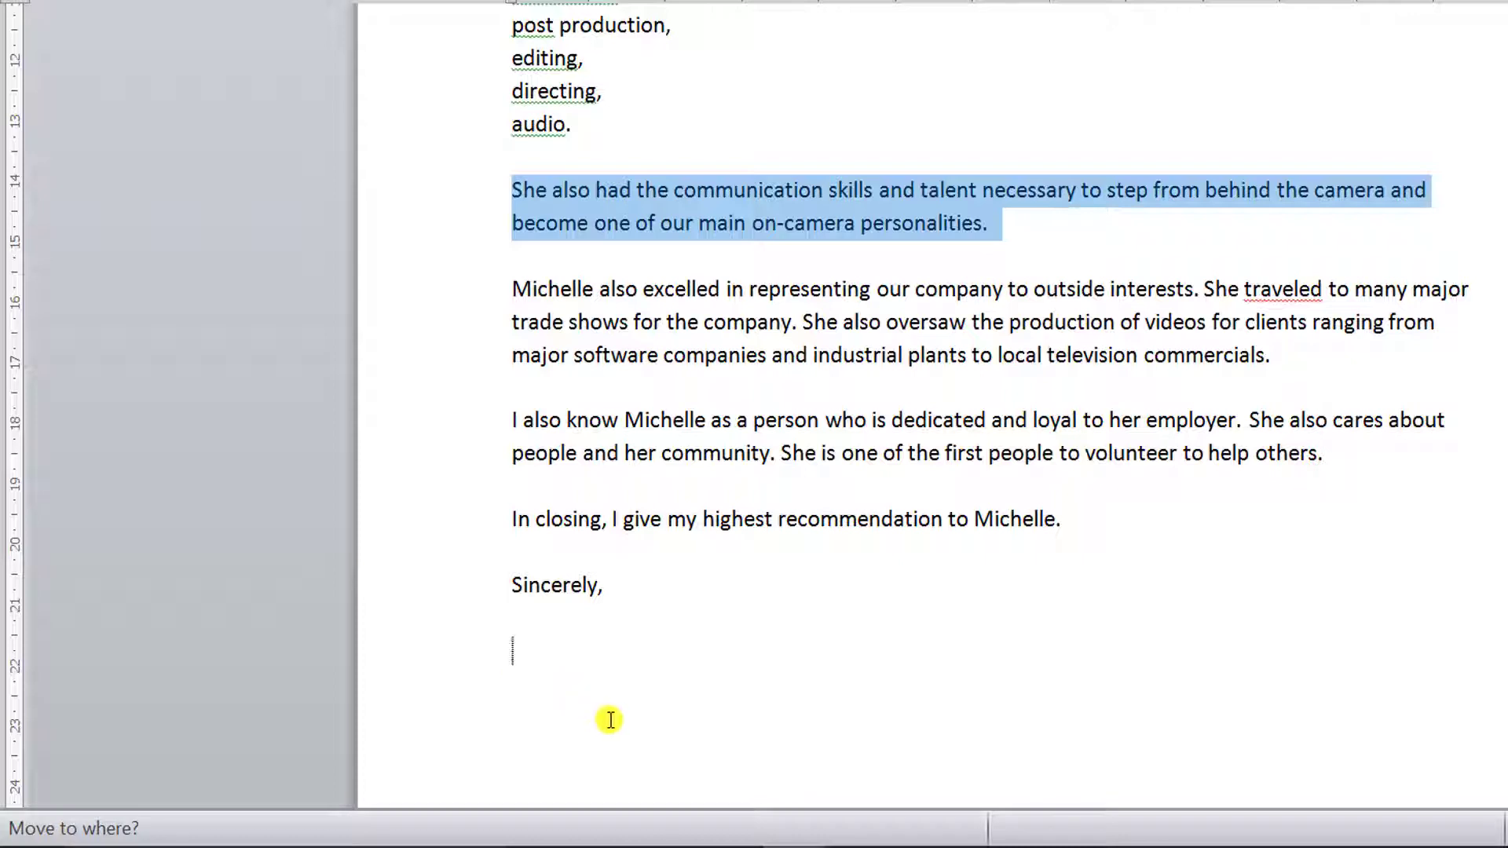
pyautogui.press('Return')
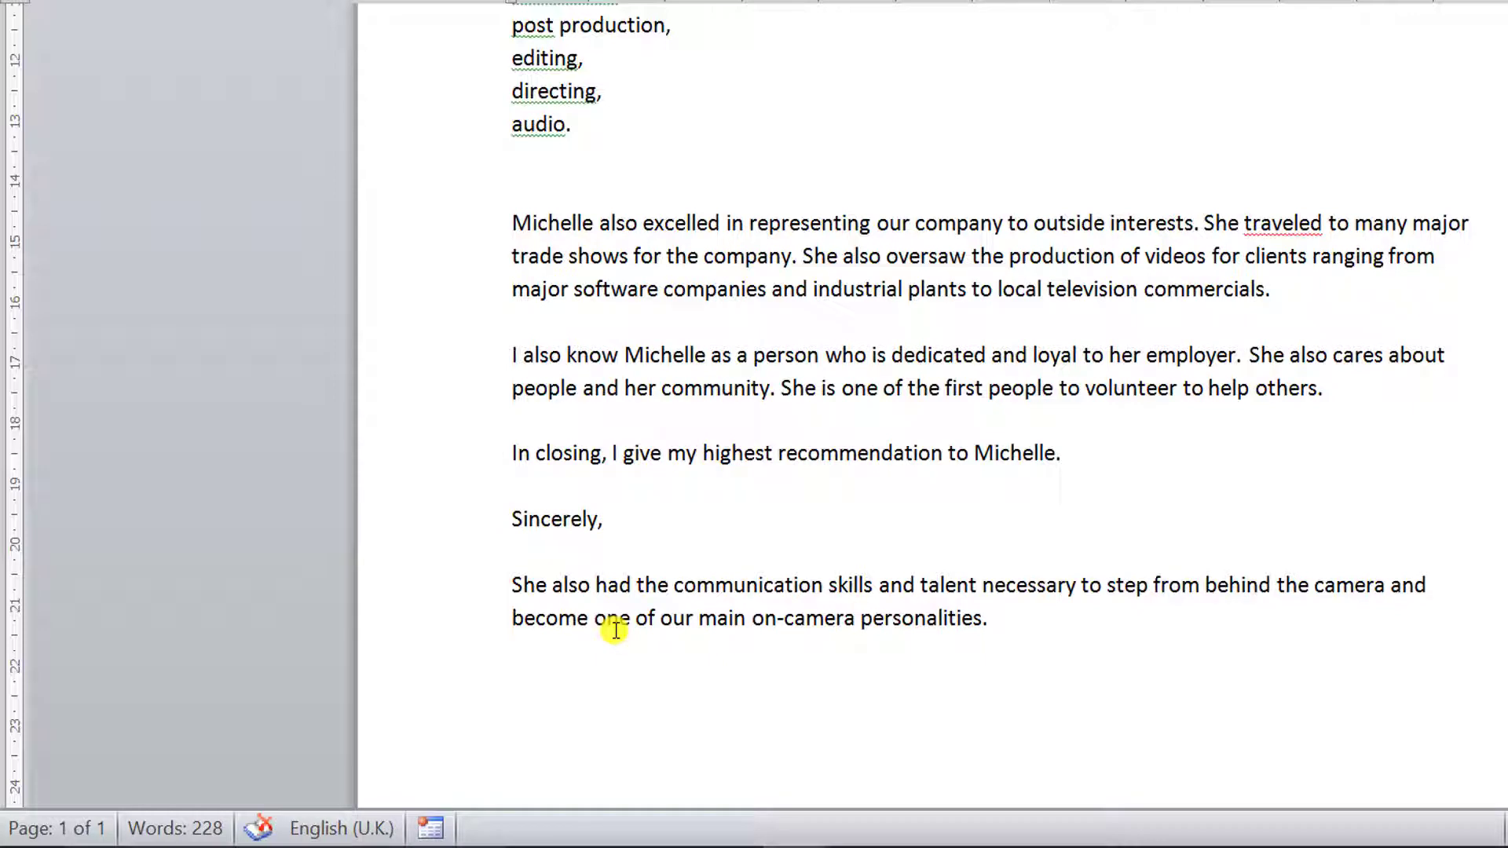
pyautogui.hotkey('ctrl', 'z')
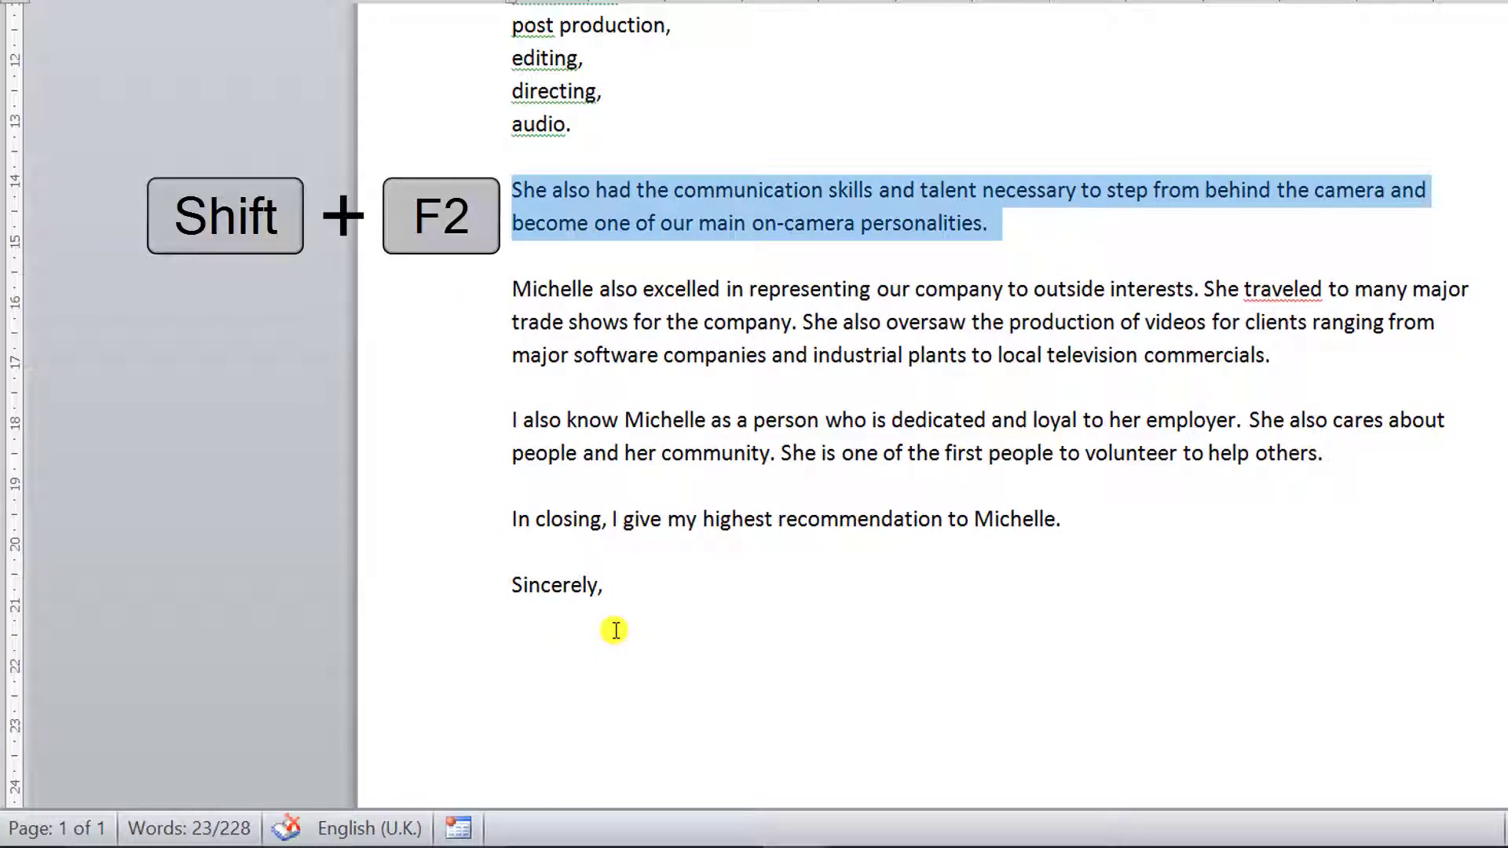
# Place a copy of the selected communication skills paragraph below "Sincerely," with the "Copy to where?" command
pyautogui.hotkey('shift', 'F2')
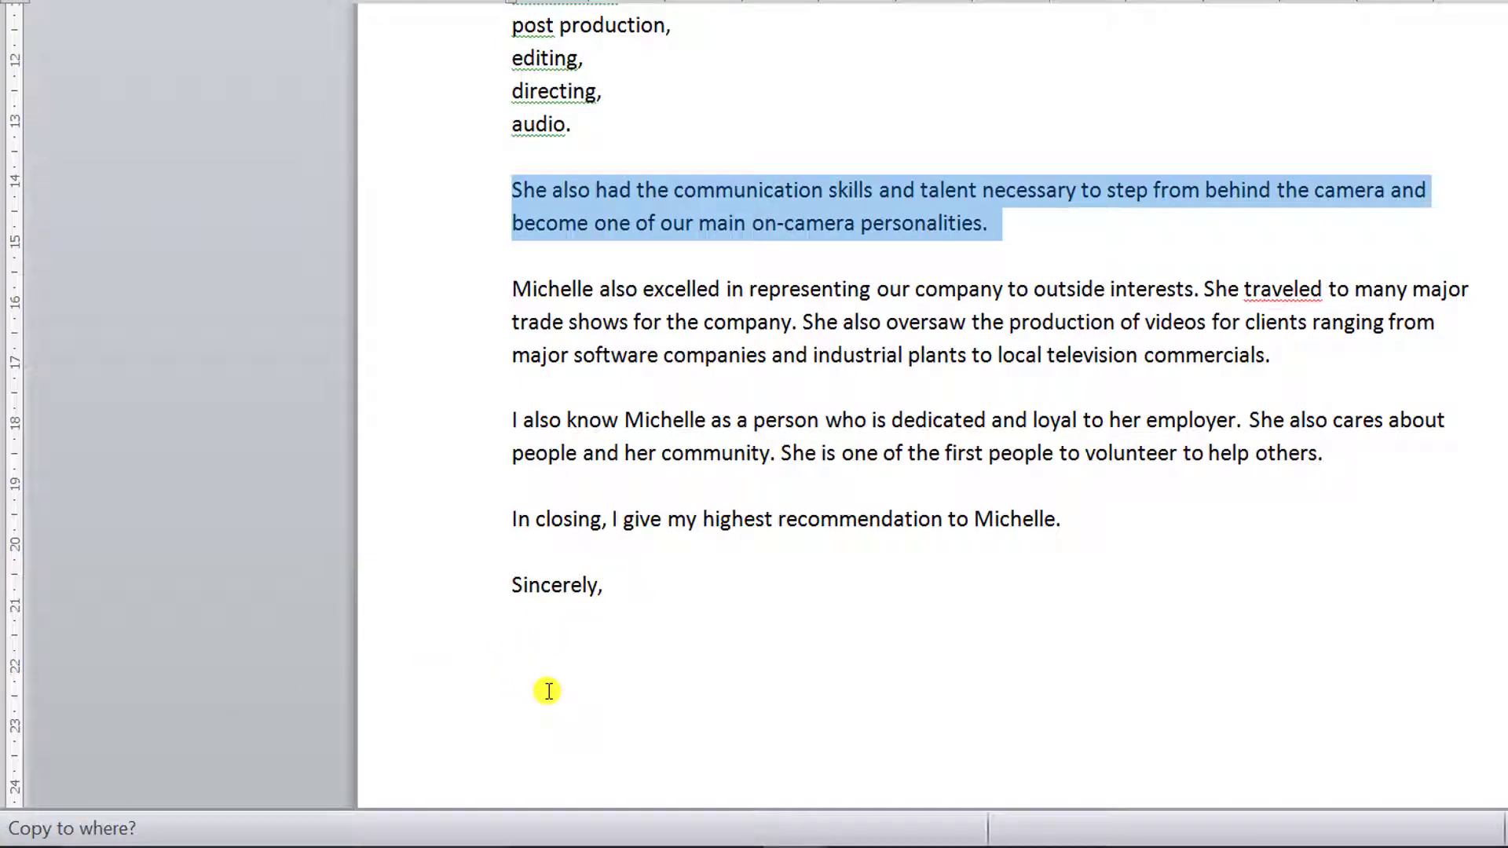
pyautogui.press('Return')
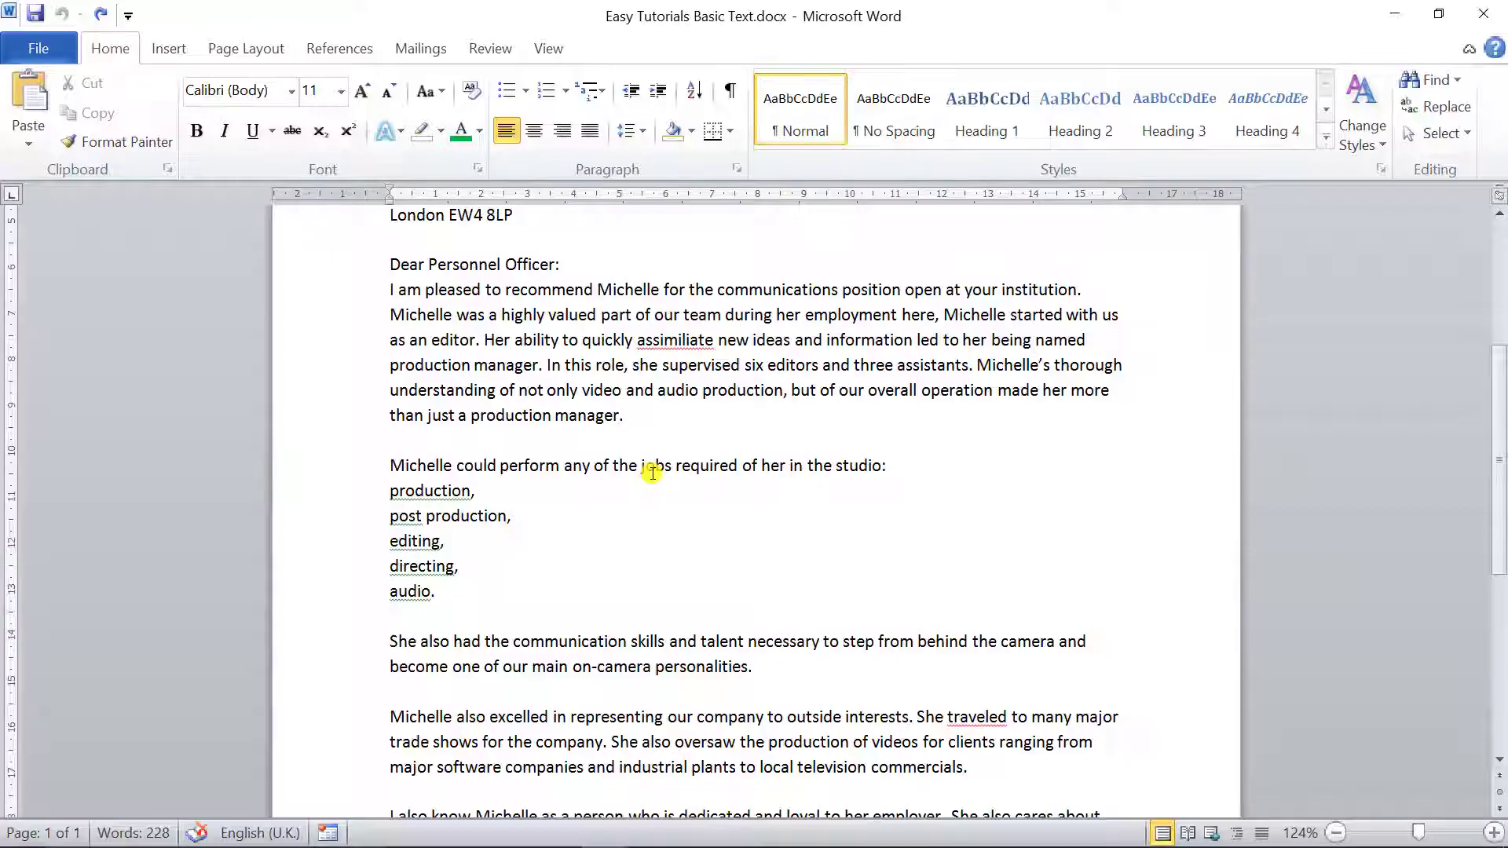
# Start an Advanced Find in the letter and enter "her" as the search text
pyautogui.scroll(2, 653, 474)
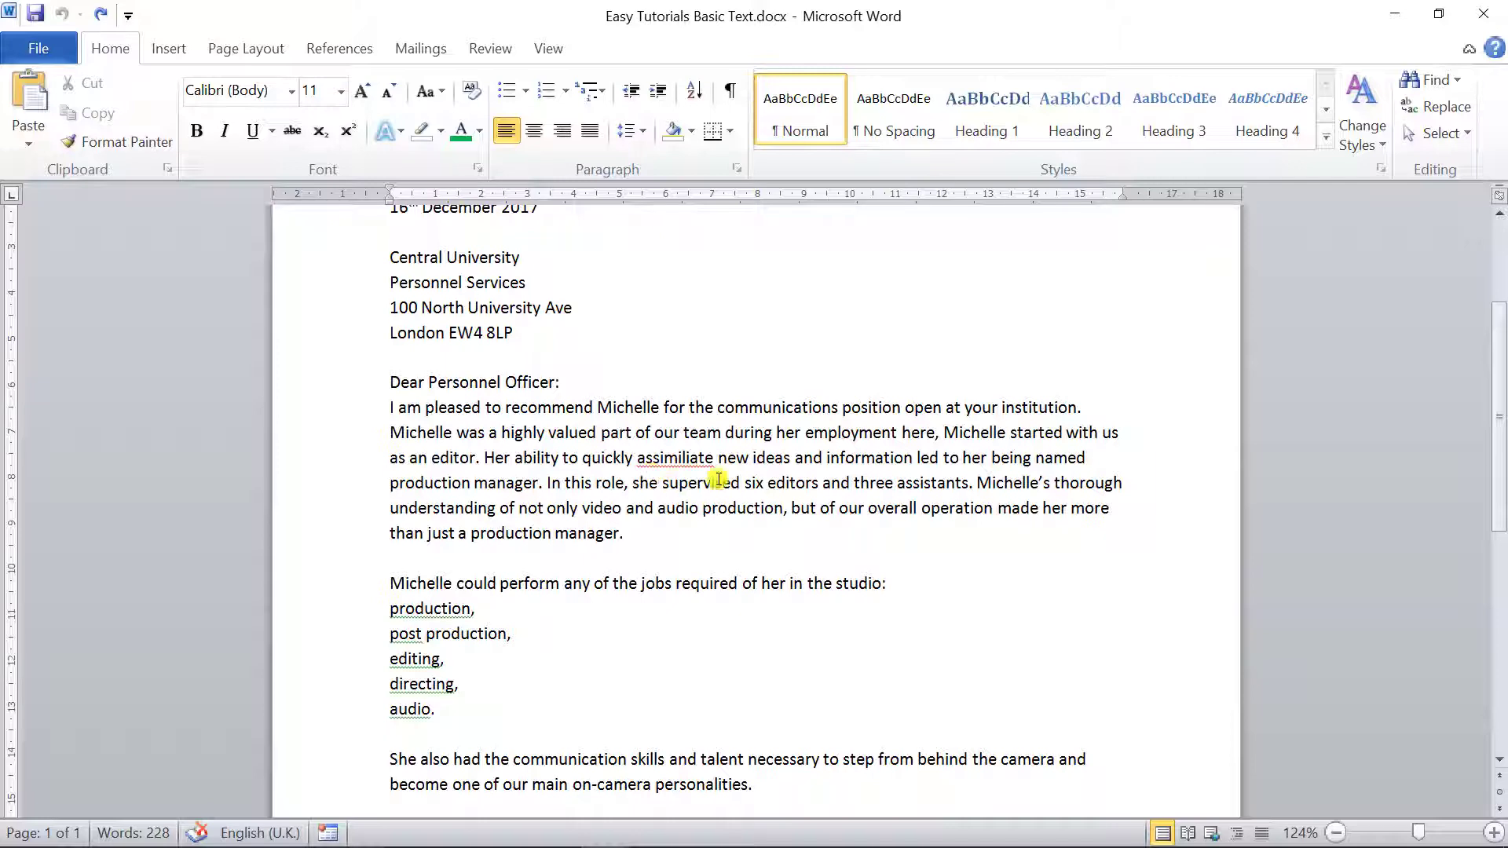
pyautogui.scroll(5, 691, 411)
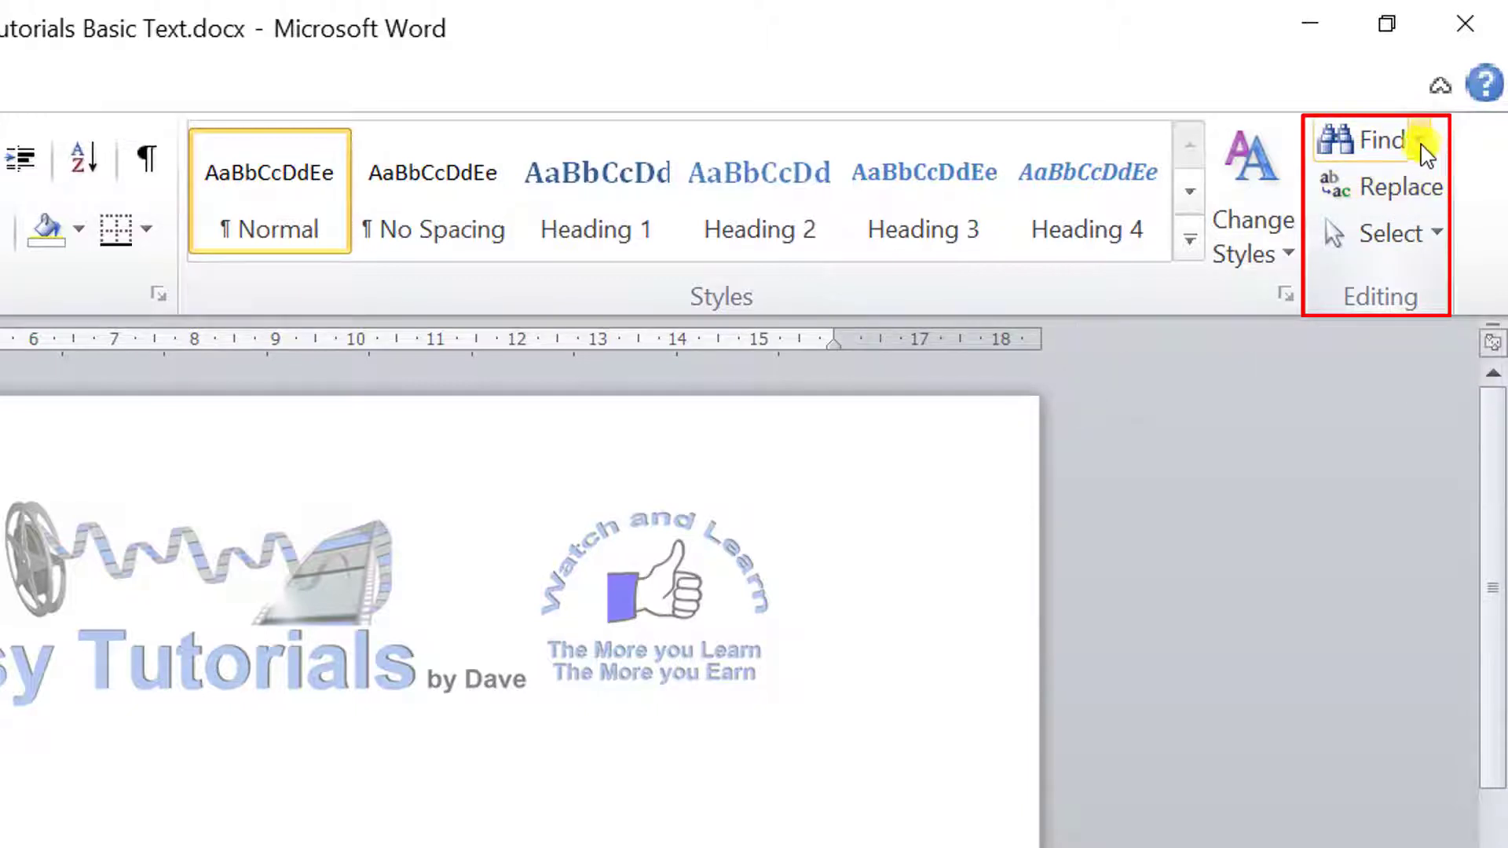
pyautogui.click(1421, 145)
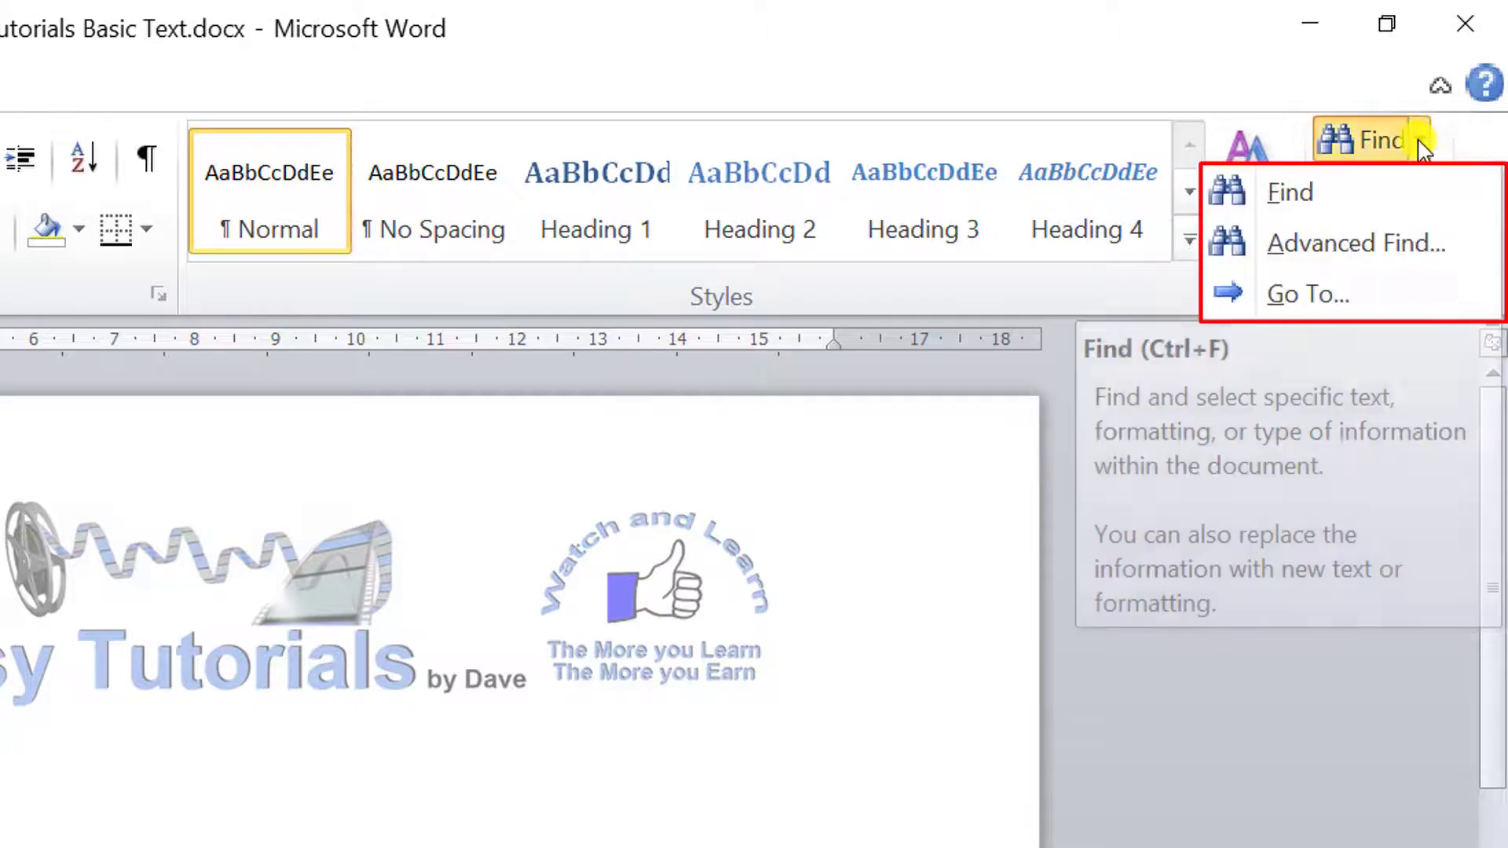
pyautogui.click(1304, 247)
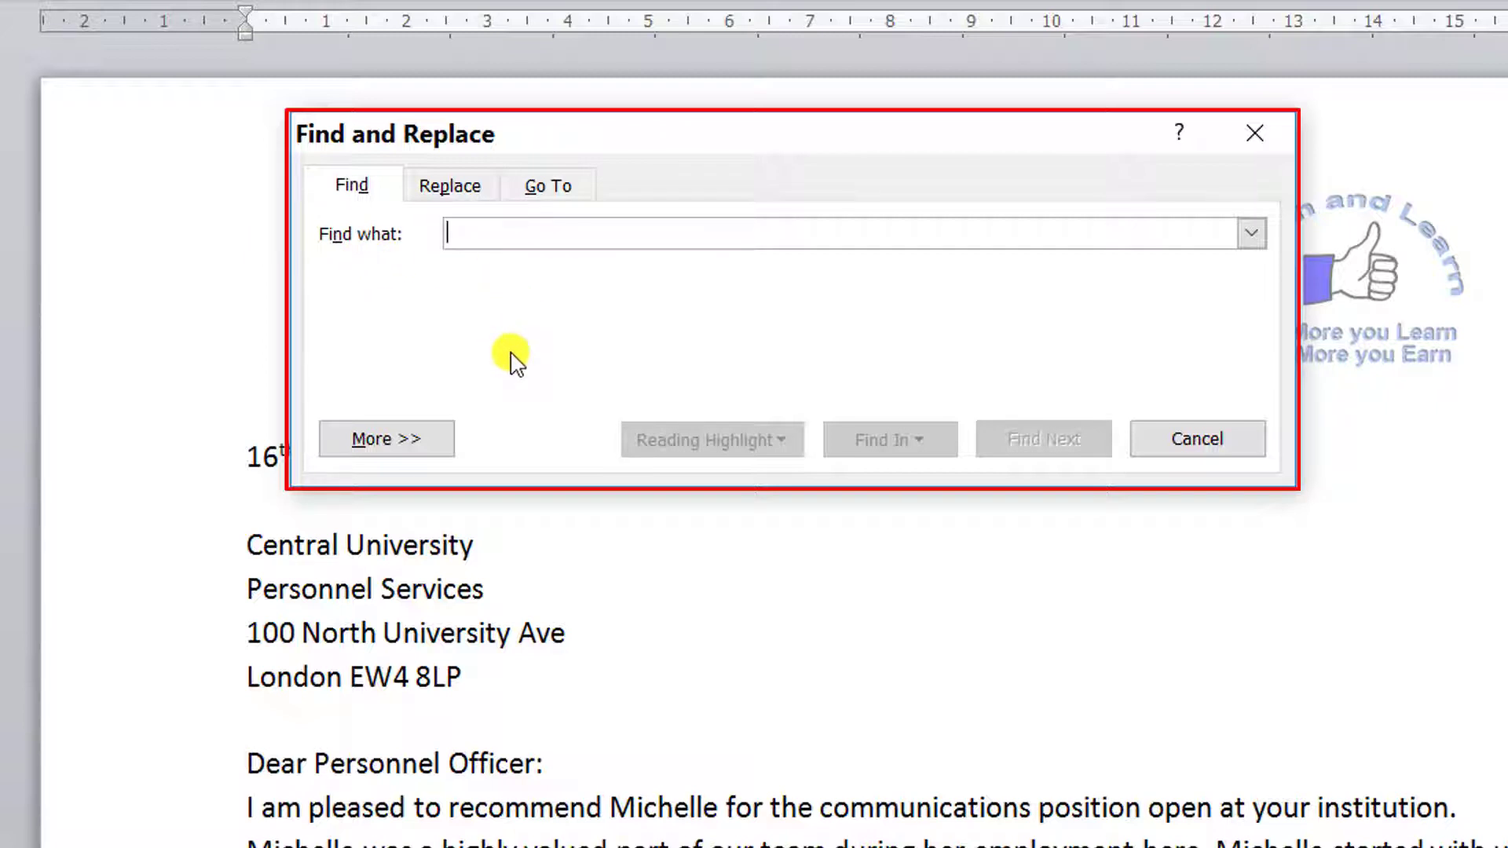
pyautogui.write('her')
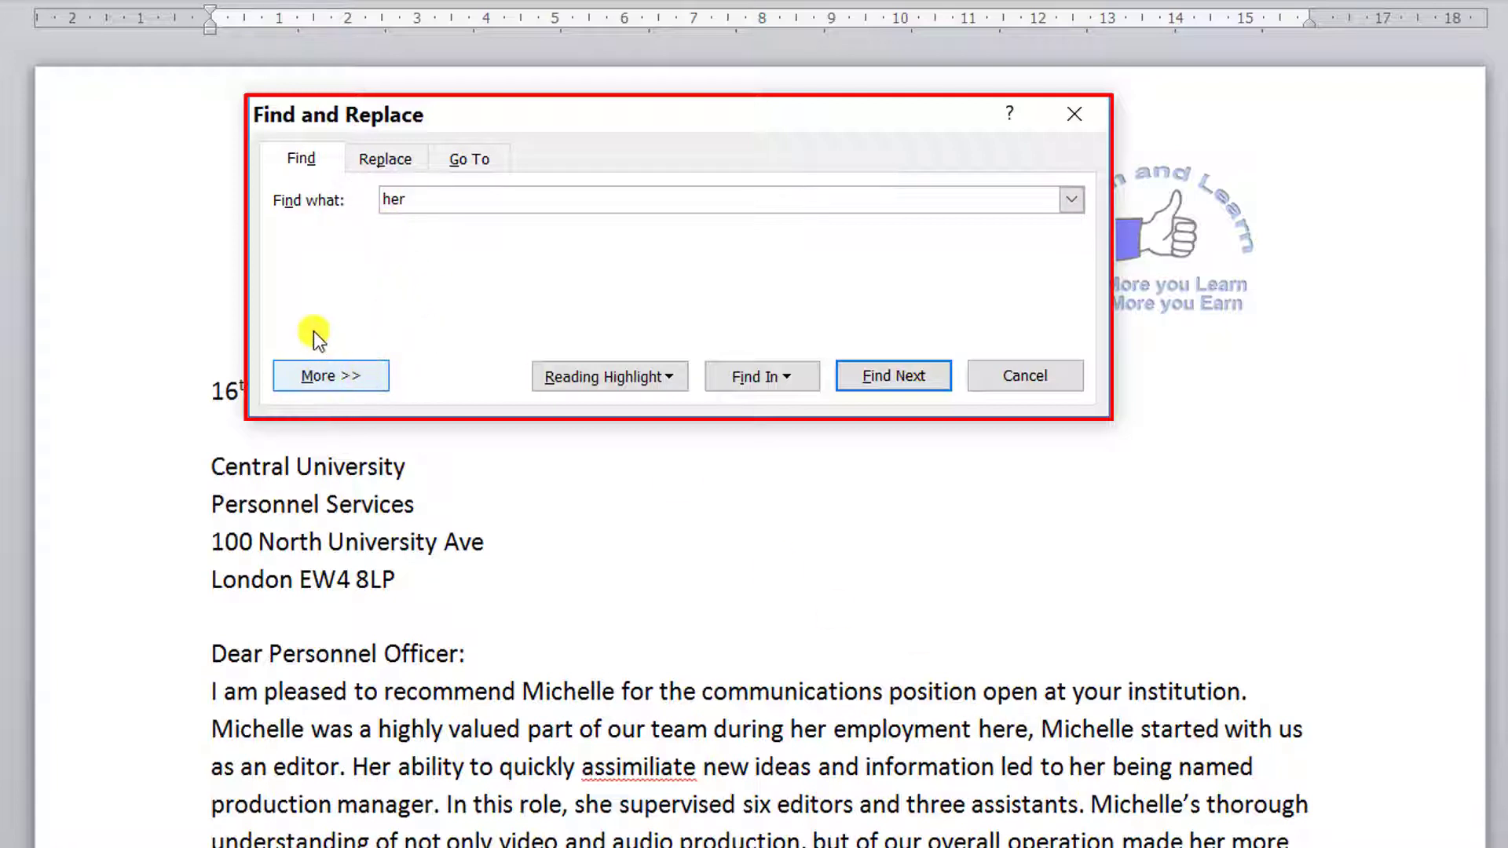
# Restrict the search for "her" to whole words only and collapse the extra search options
pyautogui.click(354, 381)
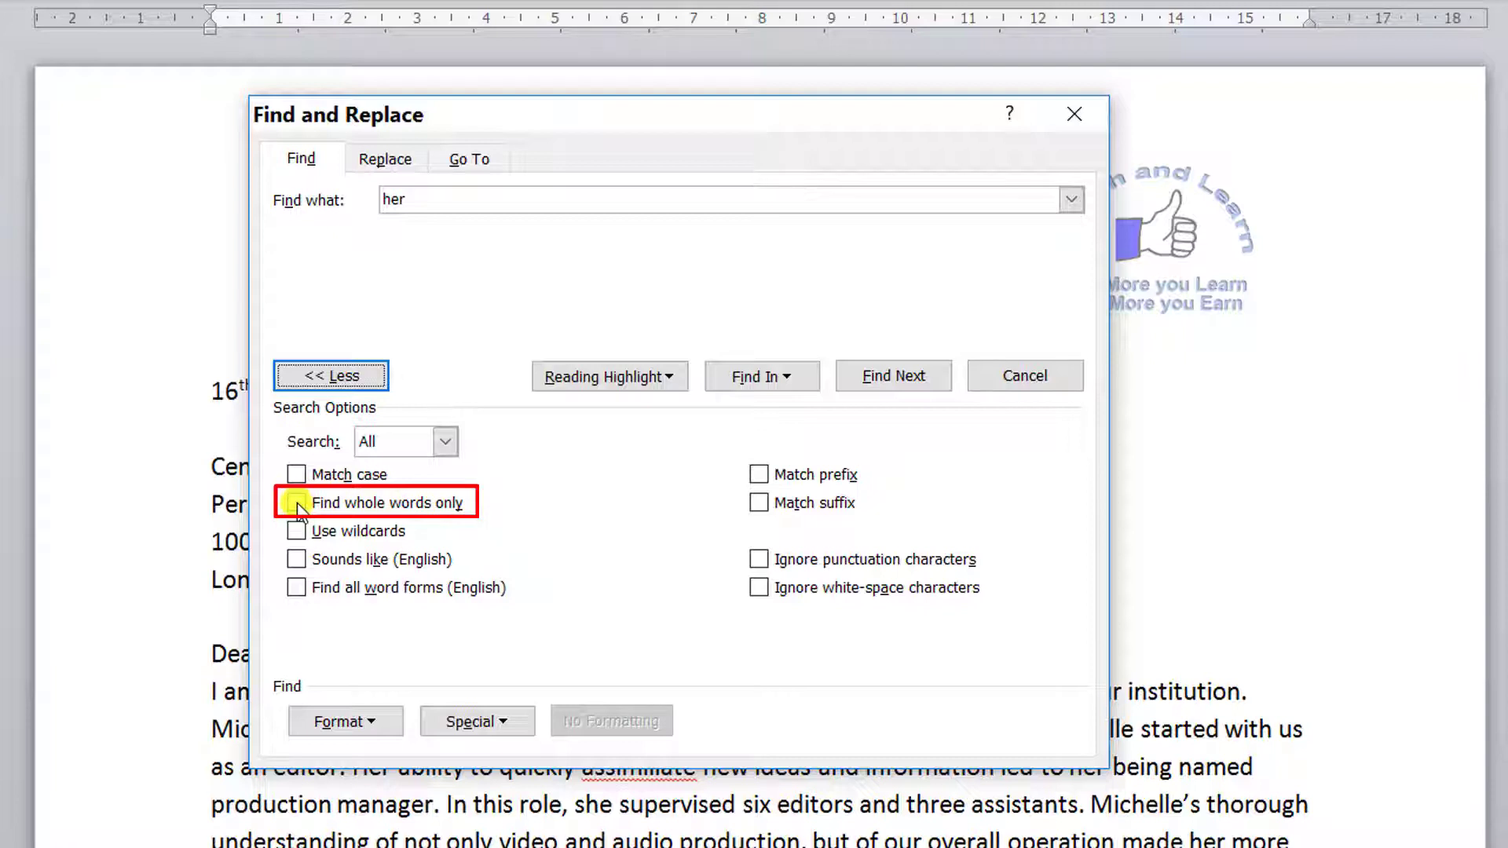
pyautogui.click(325, 375)
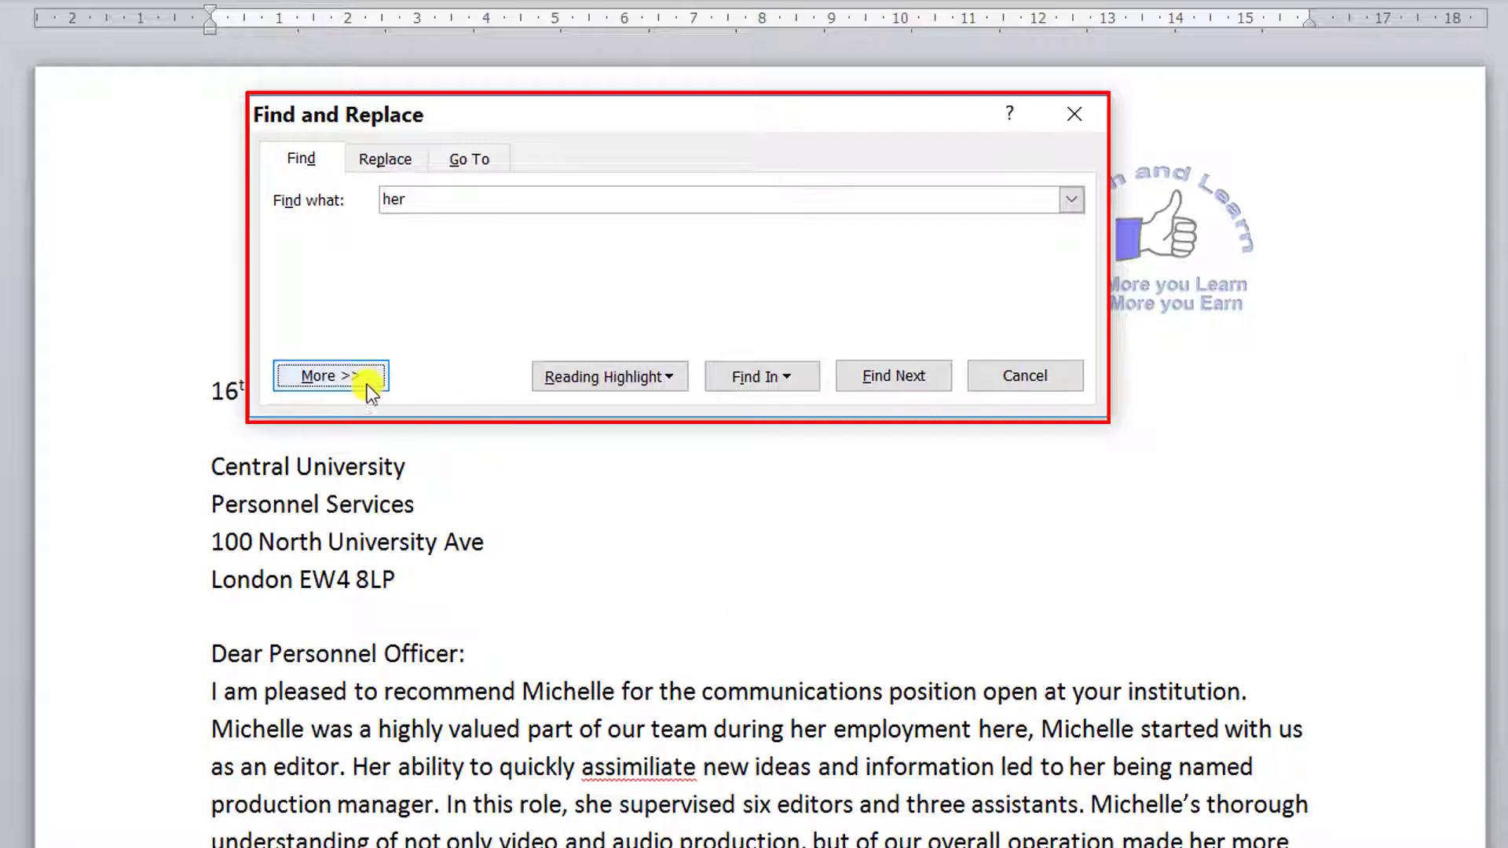
pyautogui.click(337, 377)
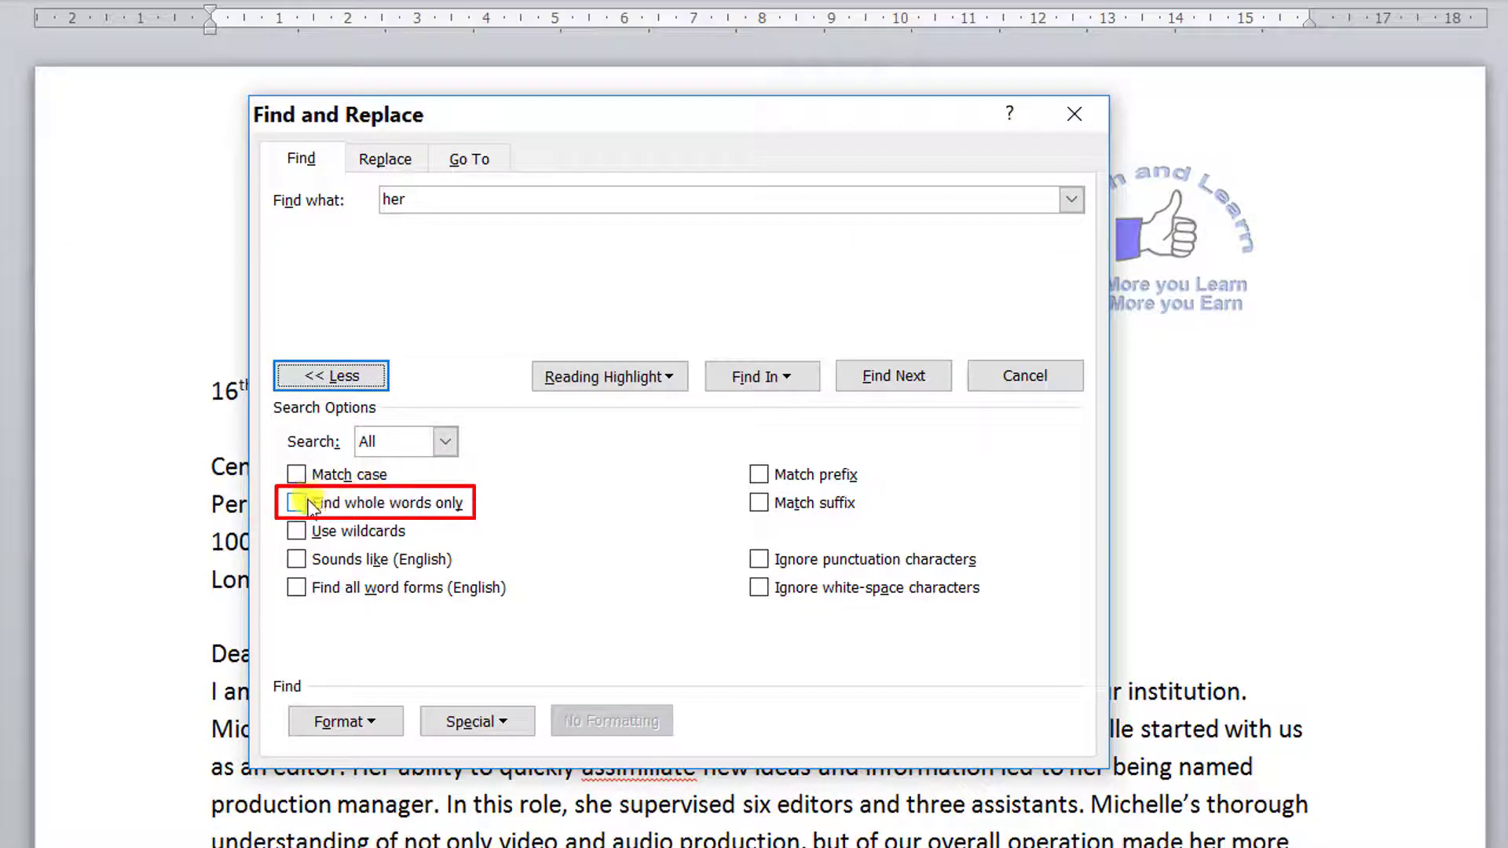
pyautogui.click(299, 506)
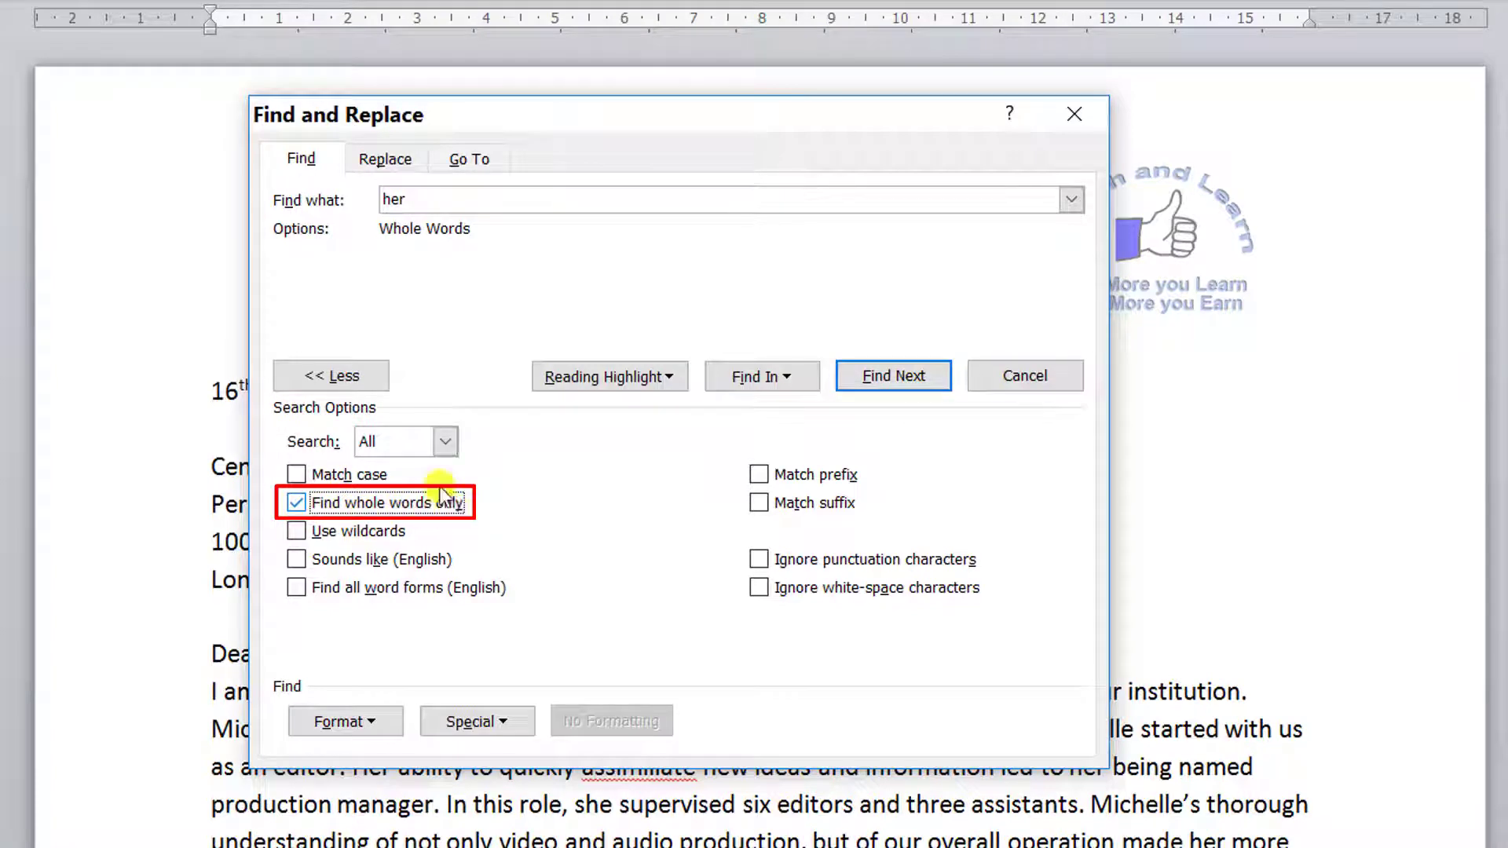
pyautogui.click(339, 377)
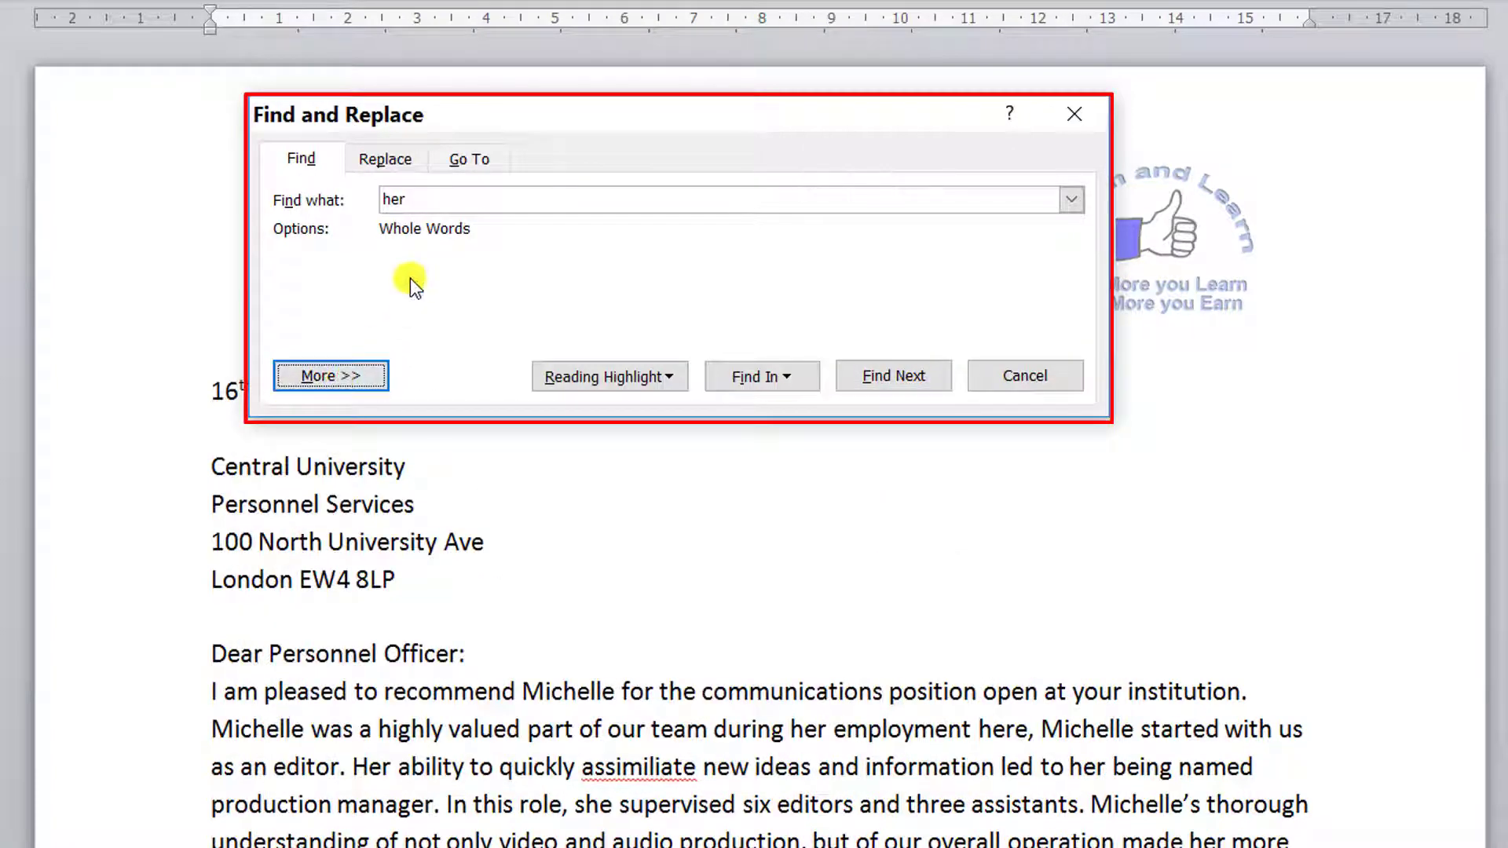
# Step through the whole-word matches of "her" until the entire document has been searched
pyautogui.click(908, 384)
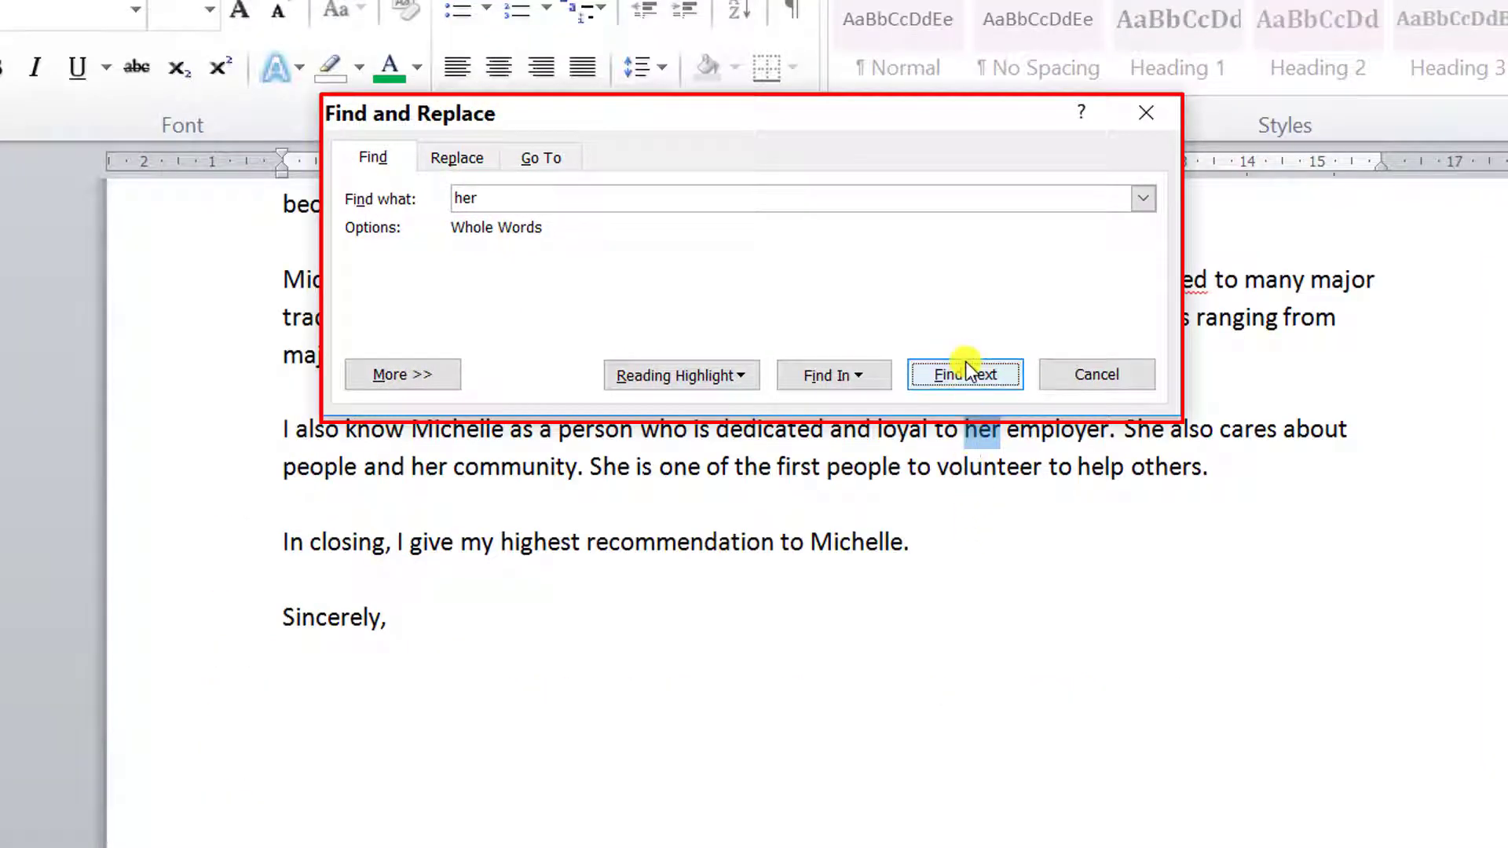
pyautogui.click(964, 376)
pyautogui.click(965, 376)
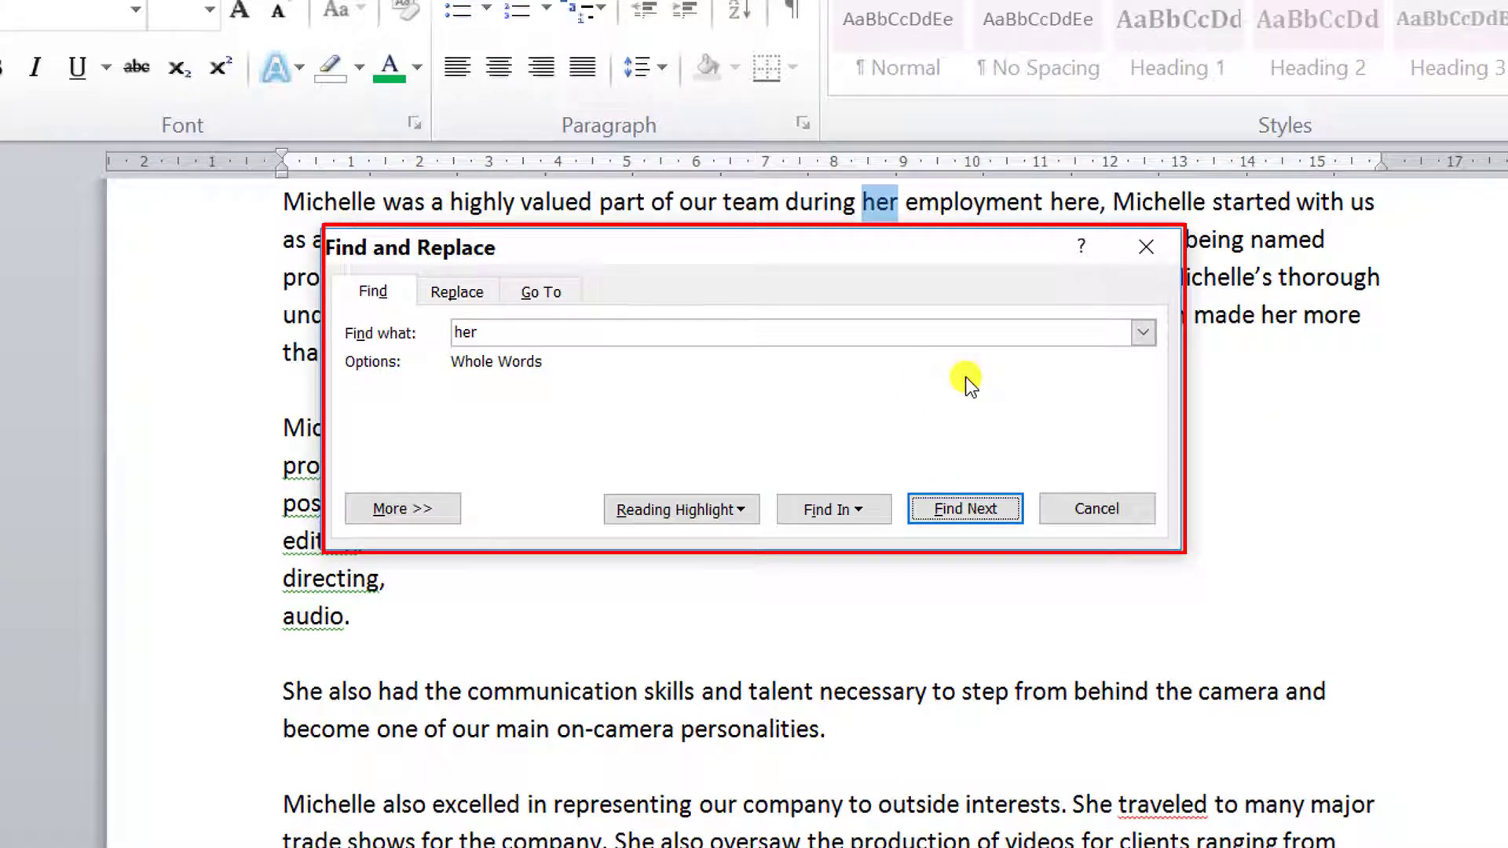
pyautogui.click(962, 507)
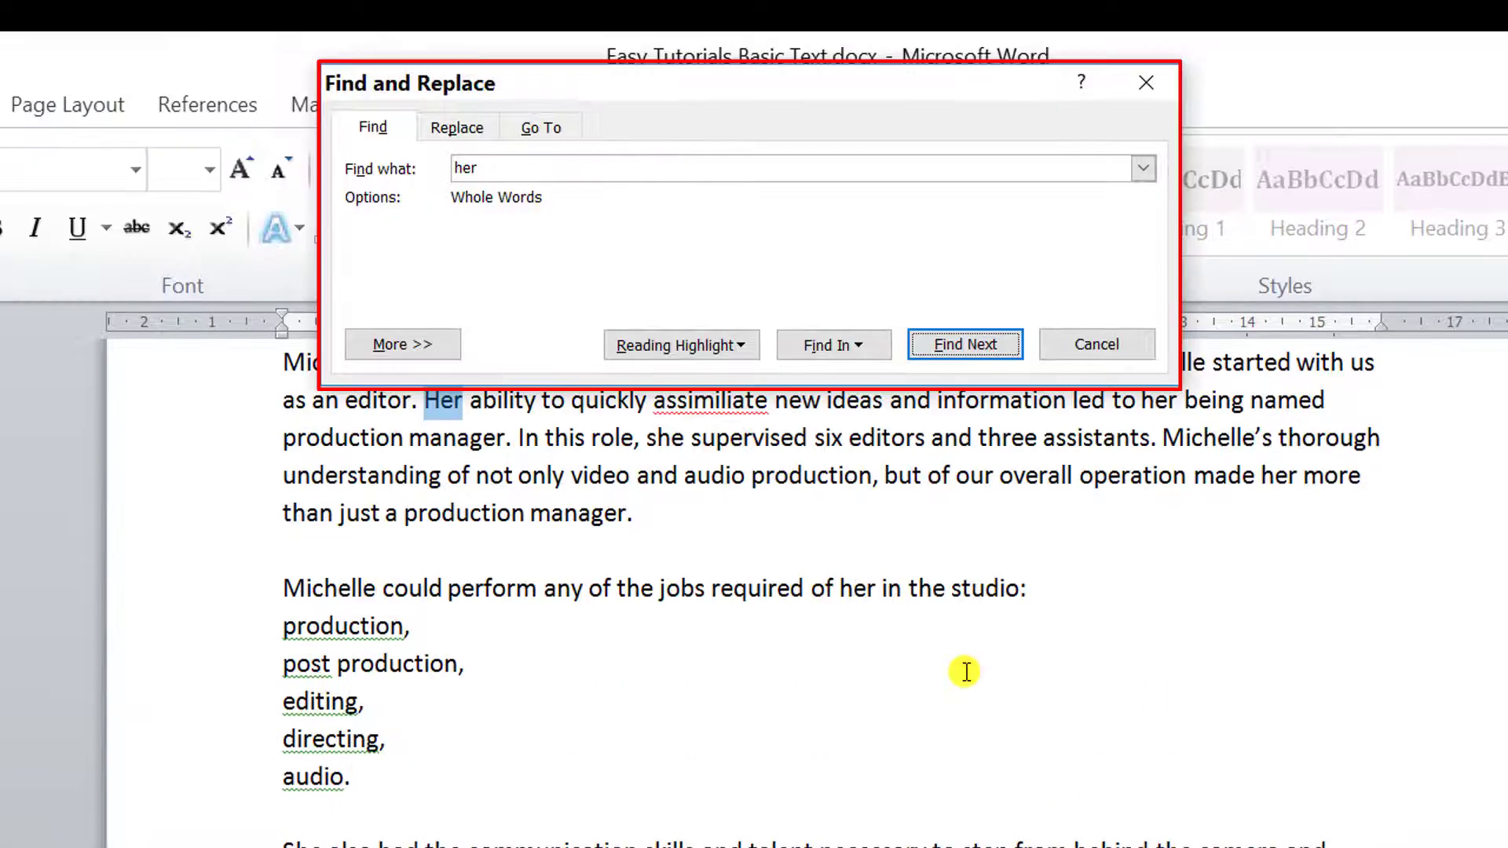
pyautogui.click(980, 348)
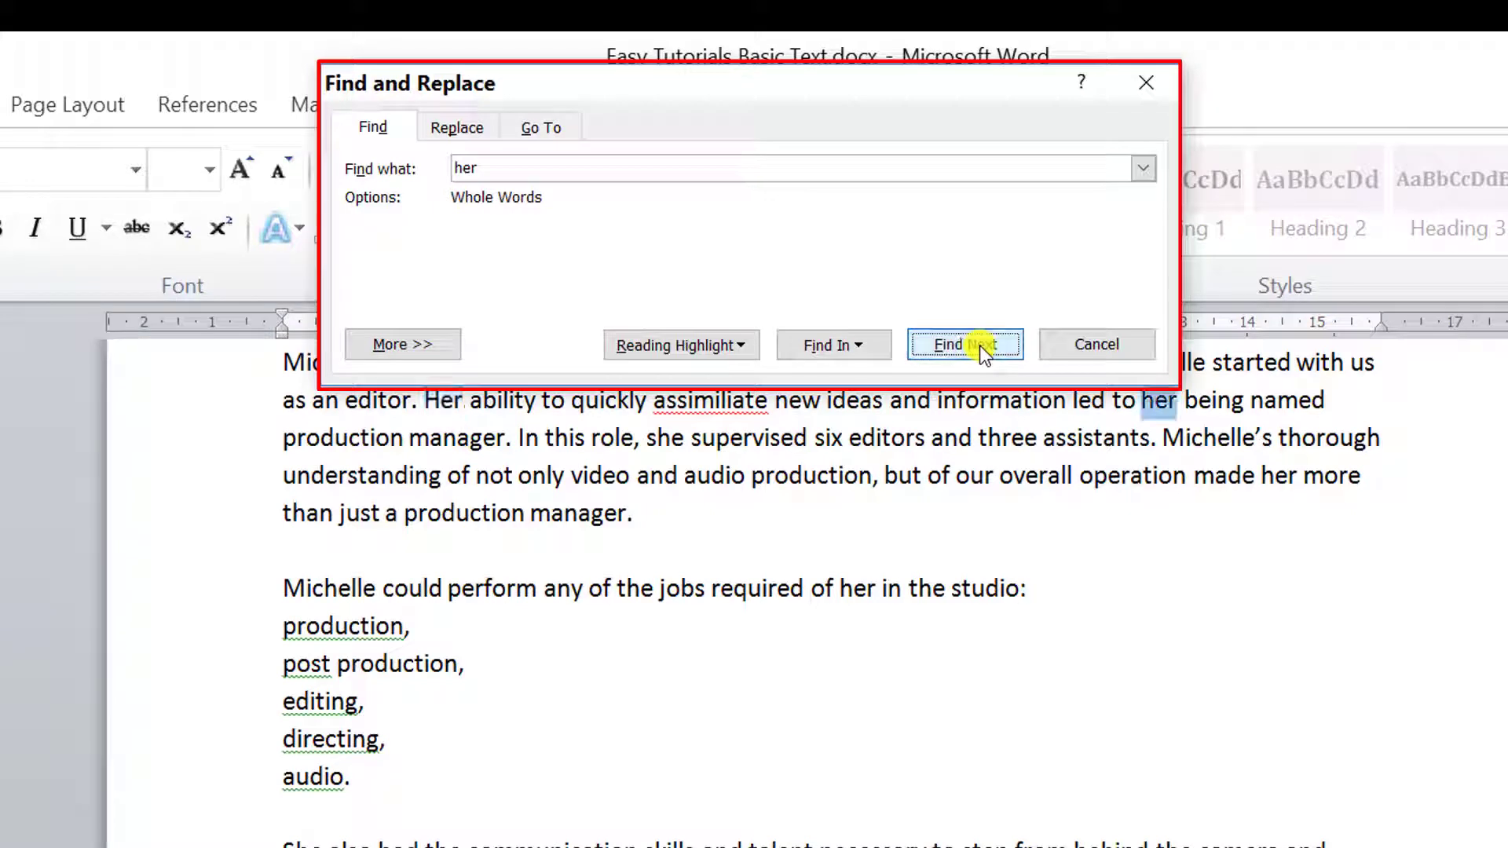
pyautogui.click(978, 345)
pyautogui.click(979, 345)
pyautogui.click(979, 346)
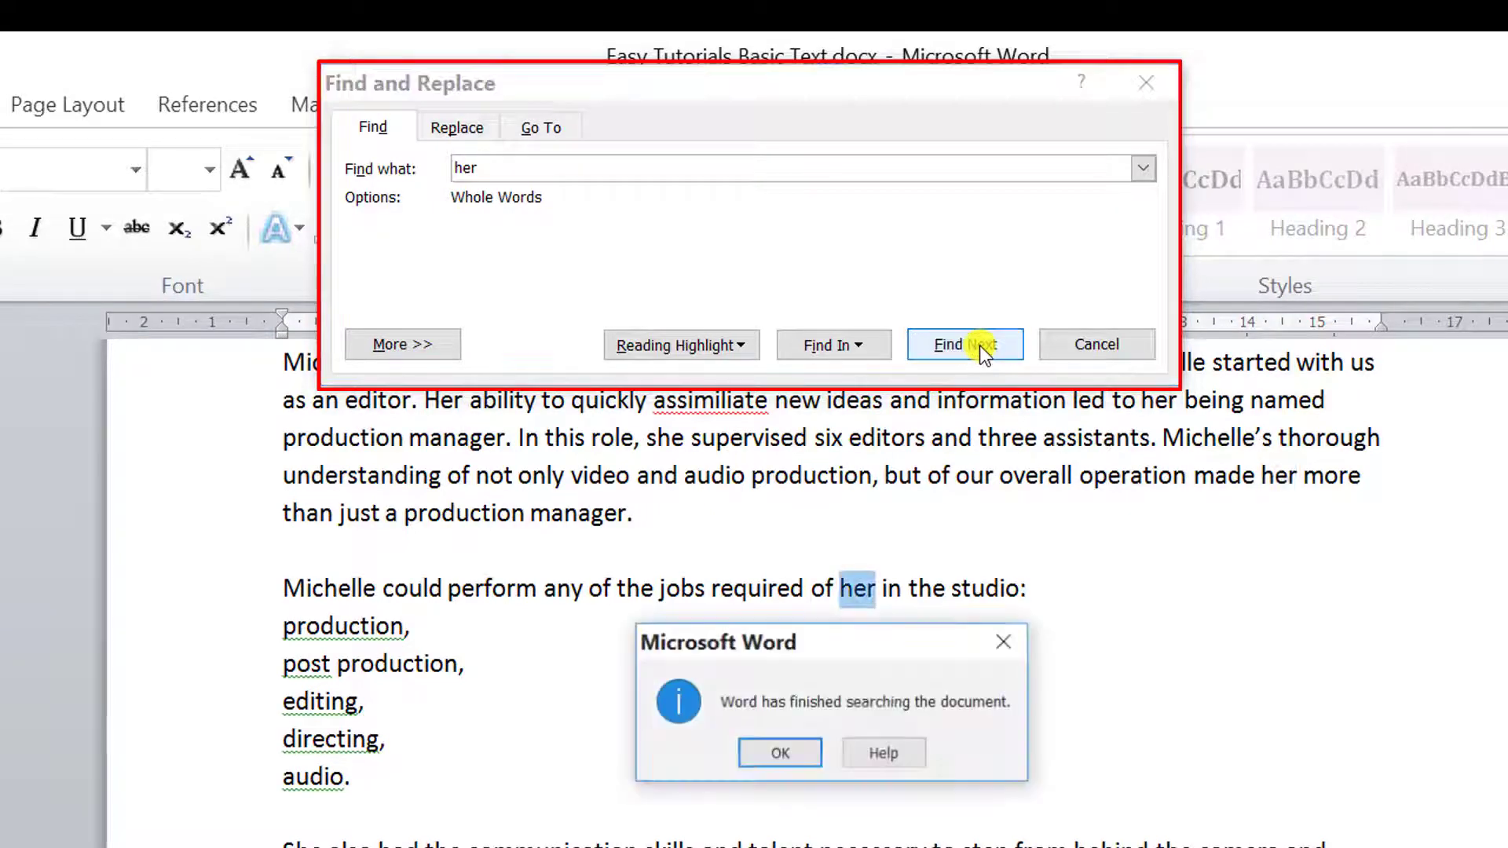
pyautogui.click(780, 753)
# Turn off the whole-words-only restriction for the "her" search and collapse the extra search options
pyautogui.click(431, 349)
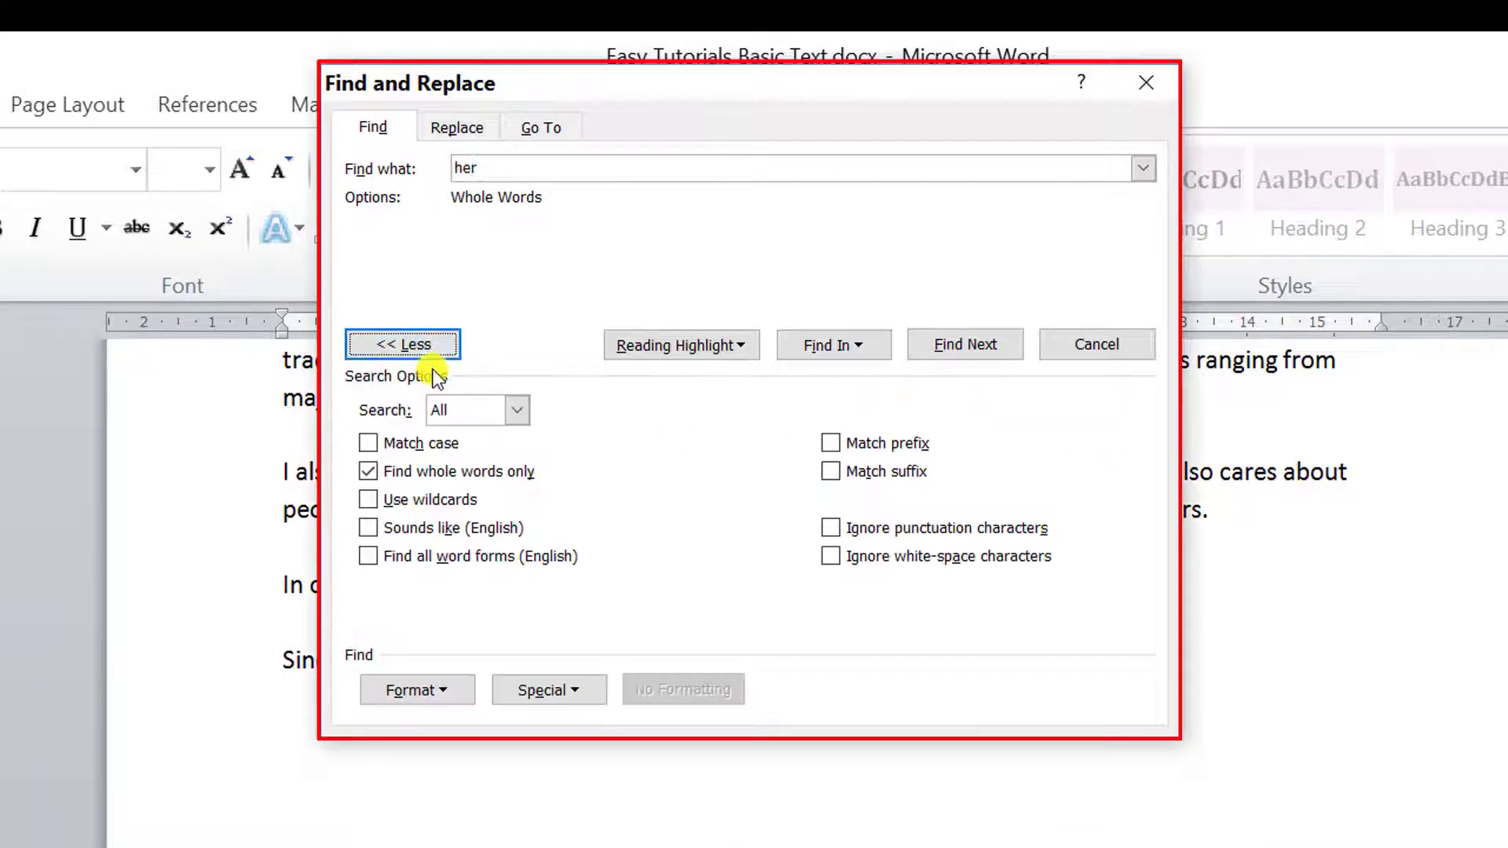
pyautogui.click(368, 473)
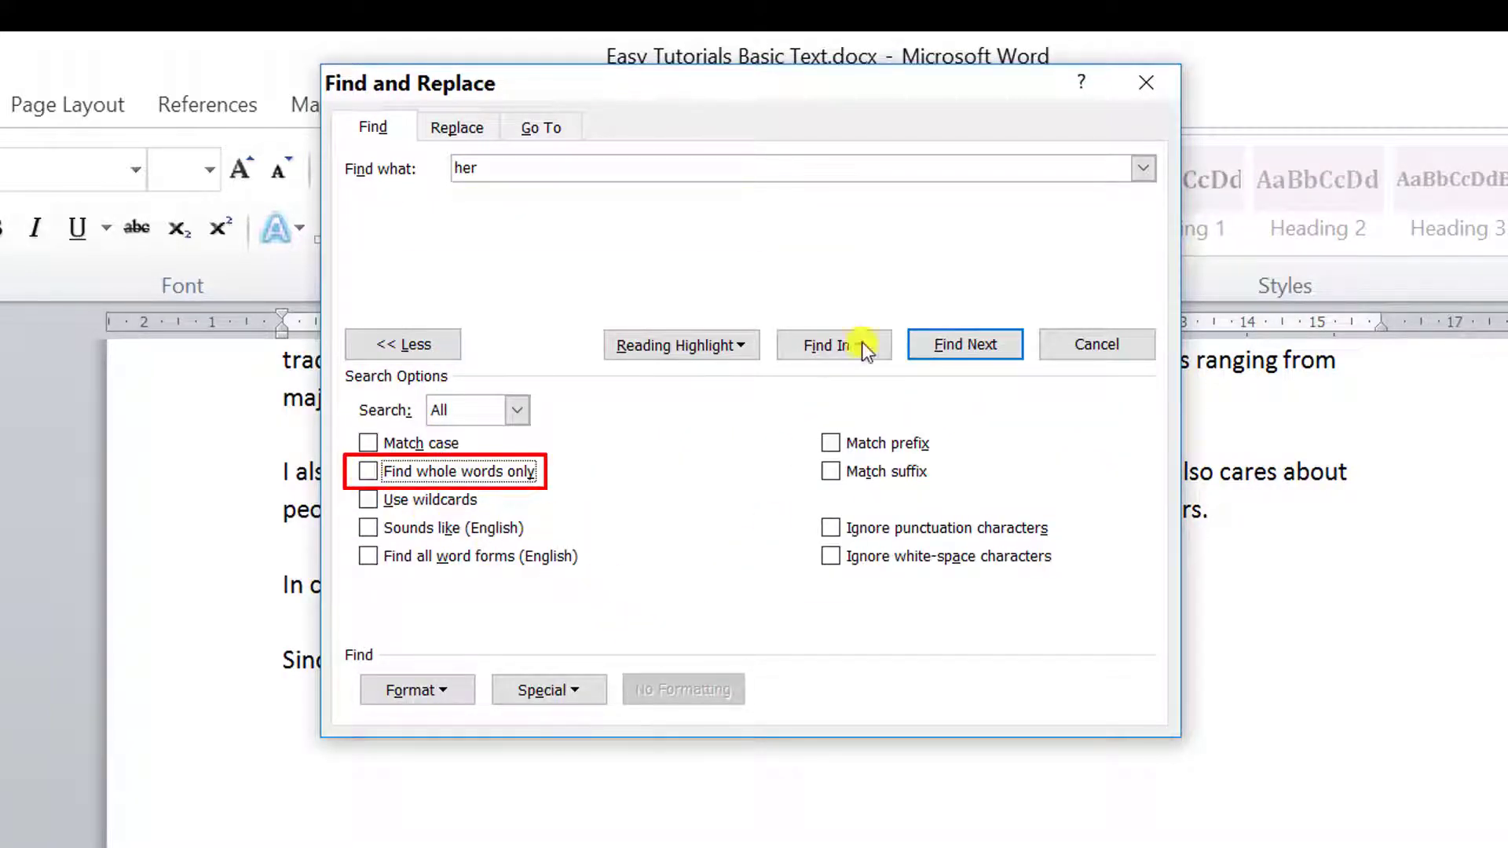
pyautogui.click(405, 350)
# Step through the unrestricted matches of "her", including those inside longer words, as far as the one starting "Her ability"
pyautogui.click(965, 344)
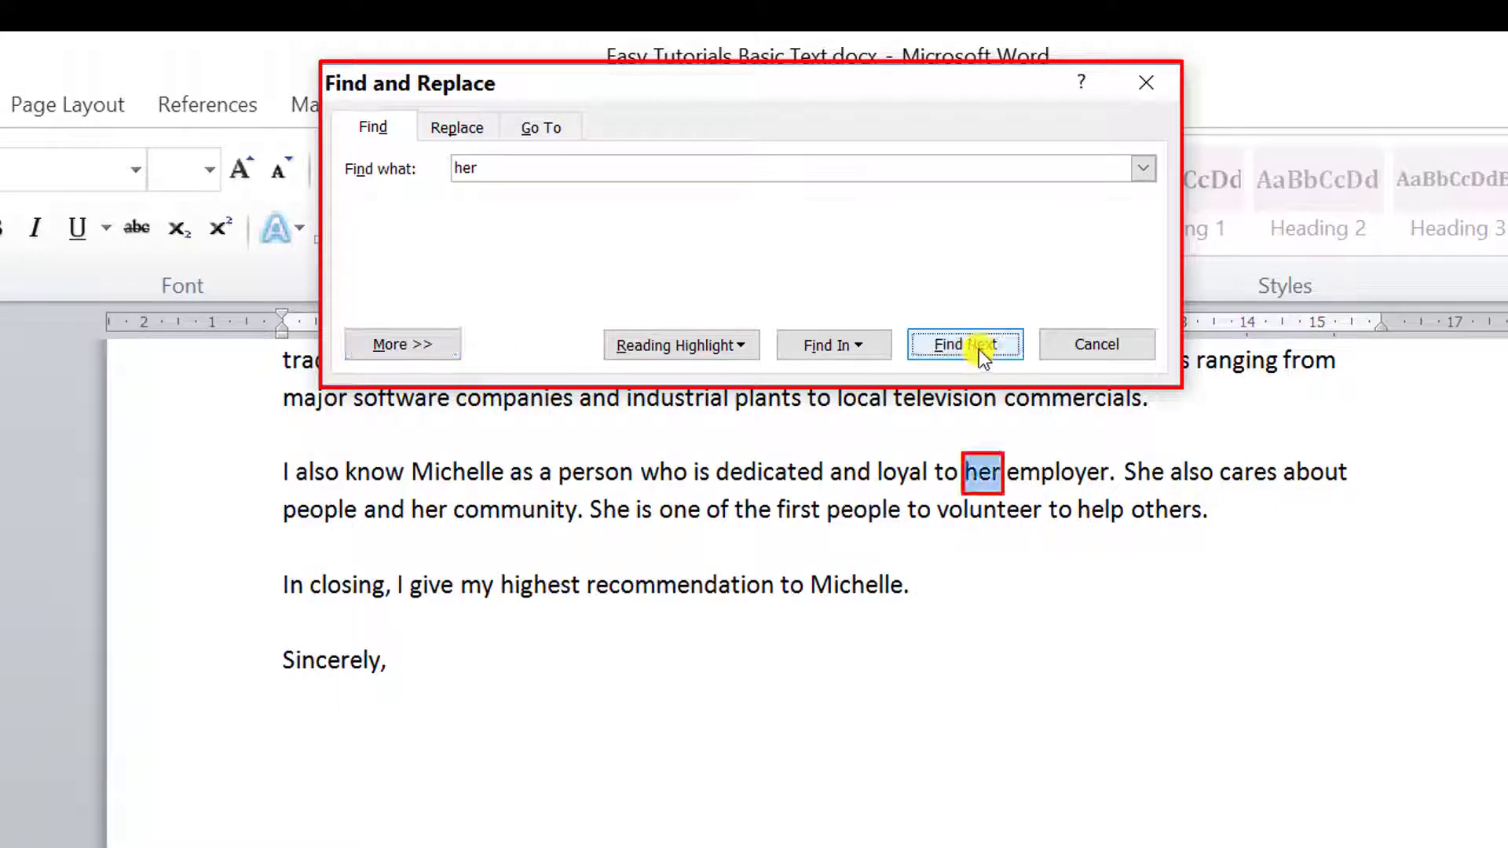
pyautogui.click(965, 344)
pyautogui.click(965, 344)
pyautogui.click(979, 349)
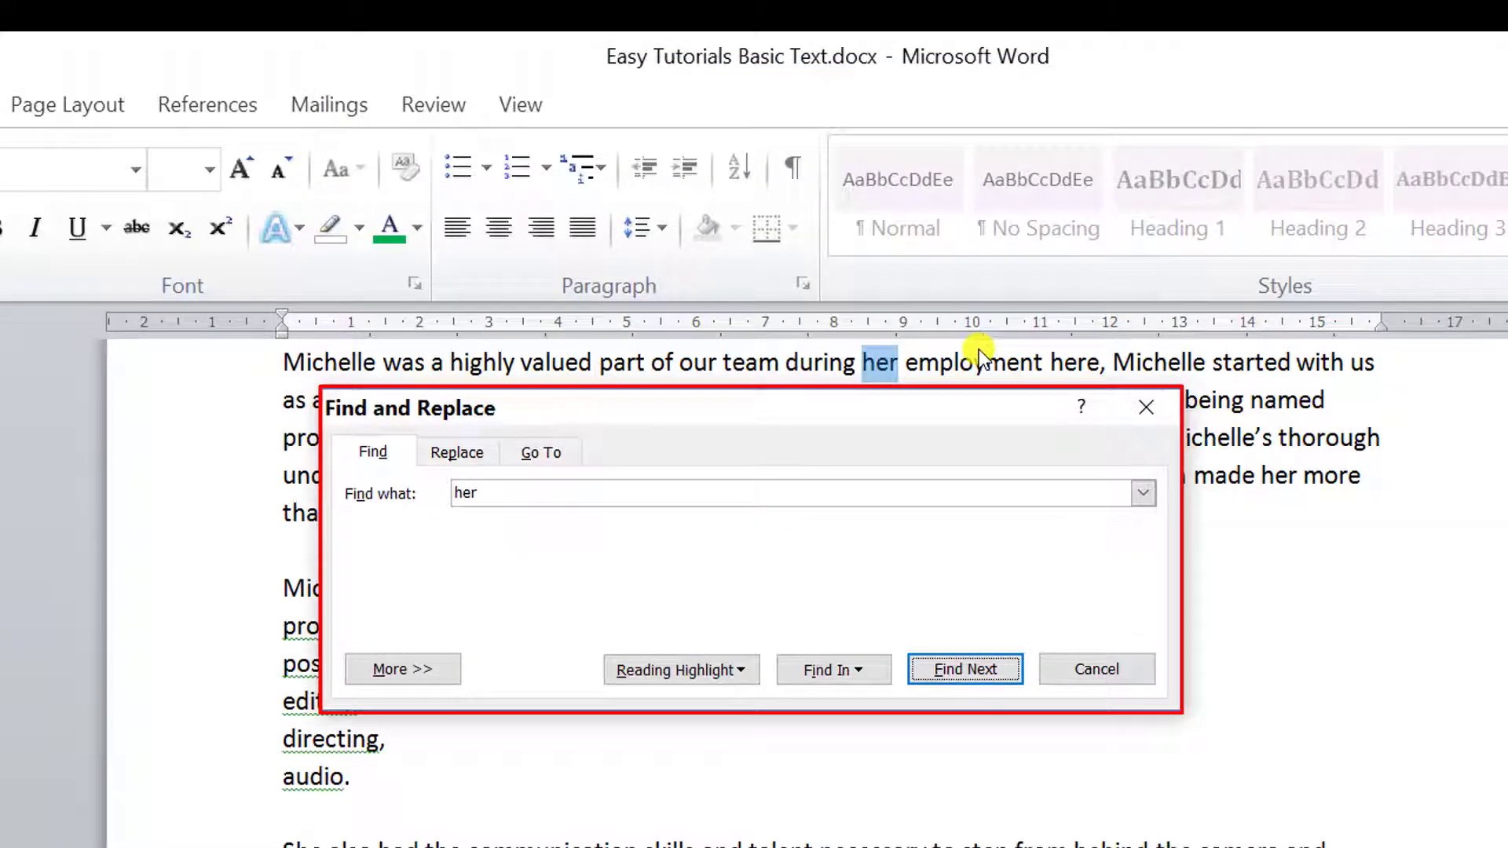
pyautogui.click(969, 680)
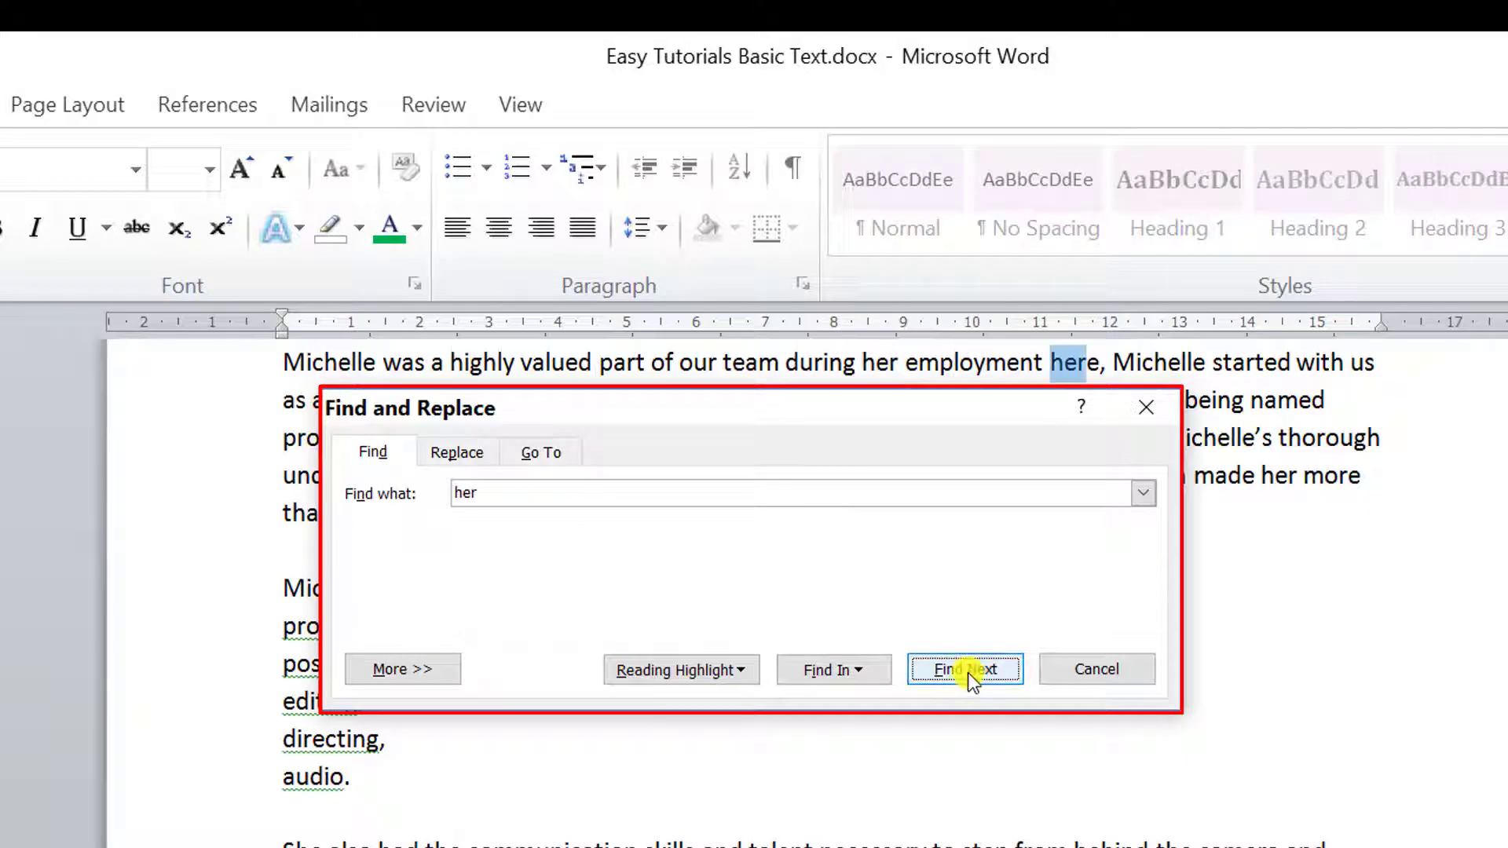
pyautogui.click(968, 673)
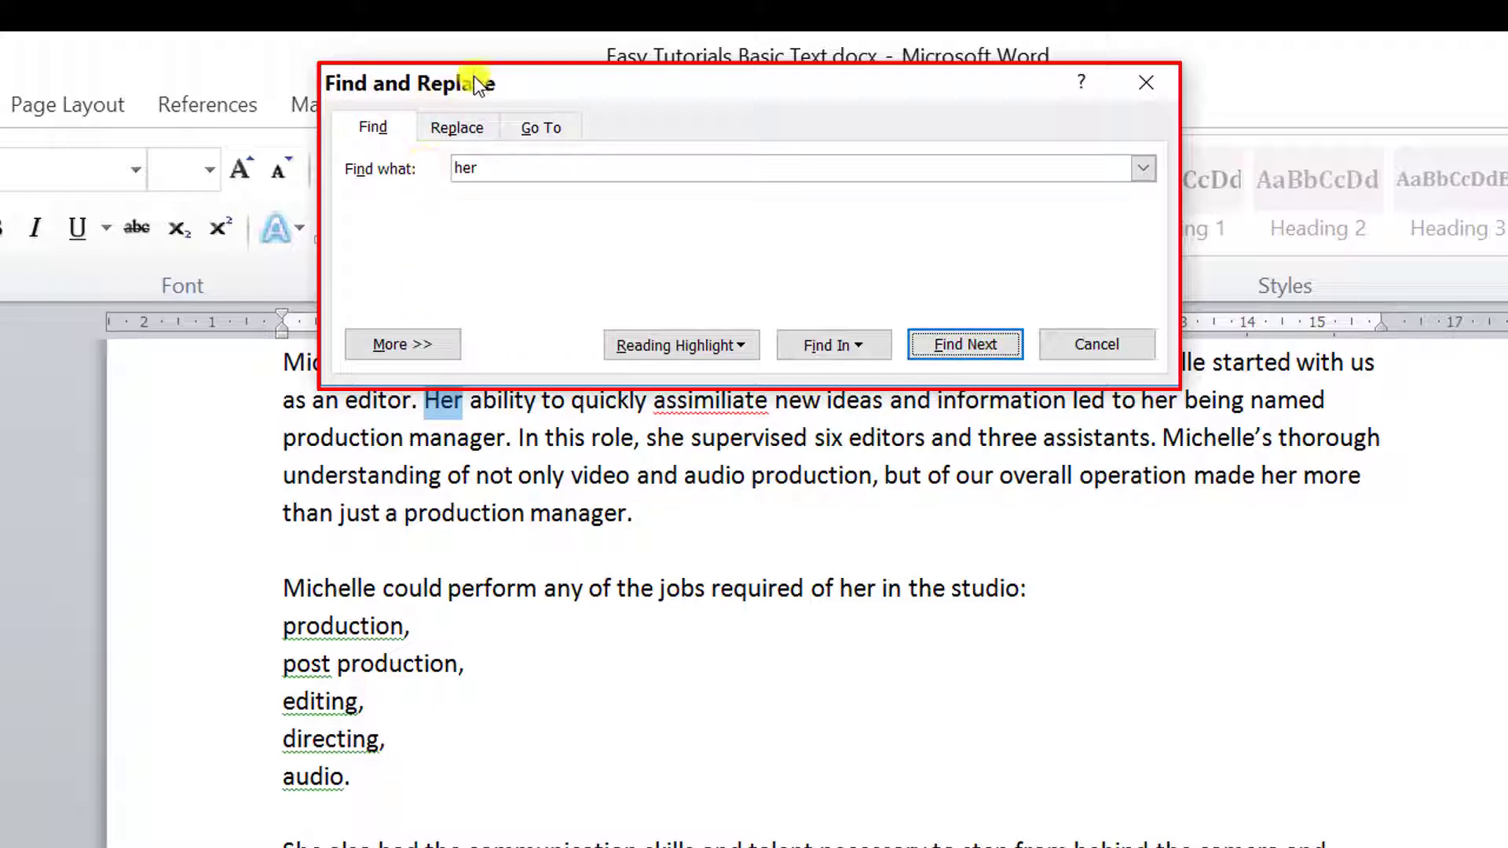
# Move the search dialog below the first text lines and turn on Find whole words only
pyautogui.moveTo(474, 77); pyautogui.dragTo(520, 391)
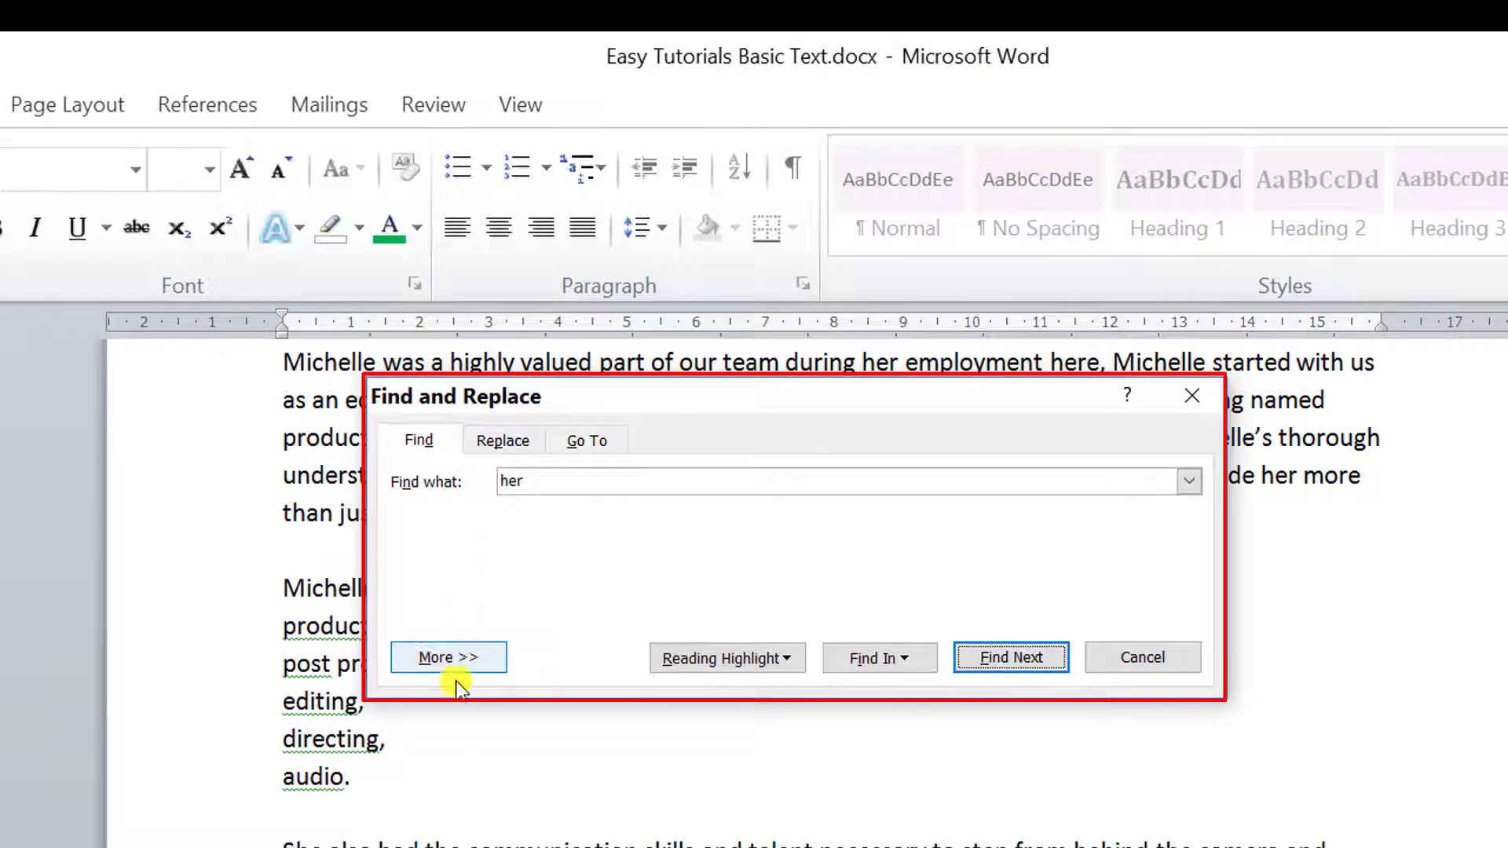
pyautogui.click(438, 656)
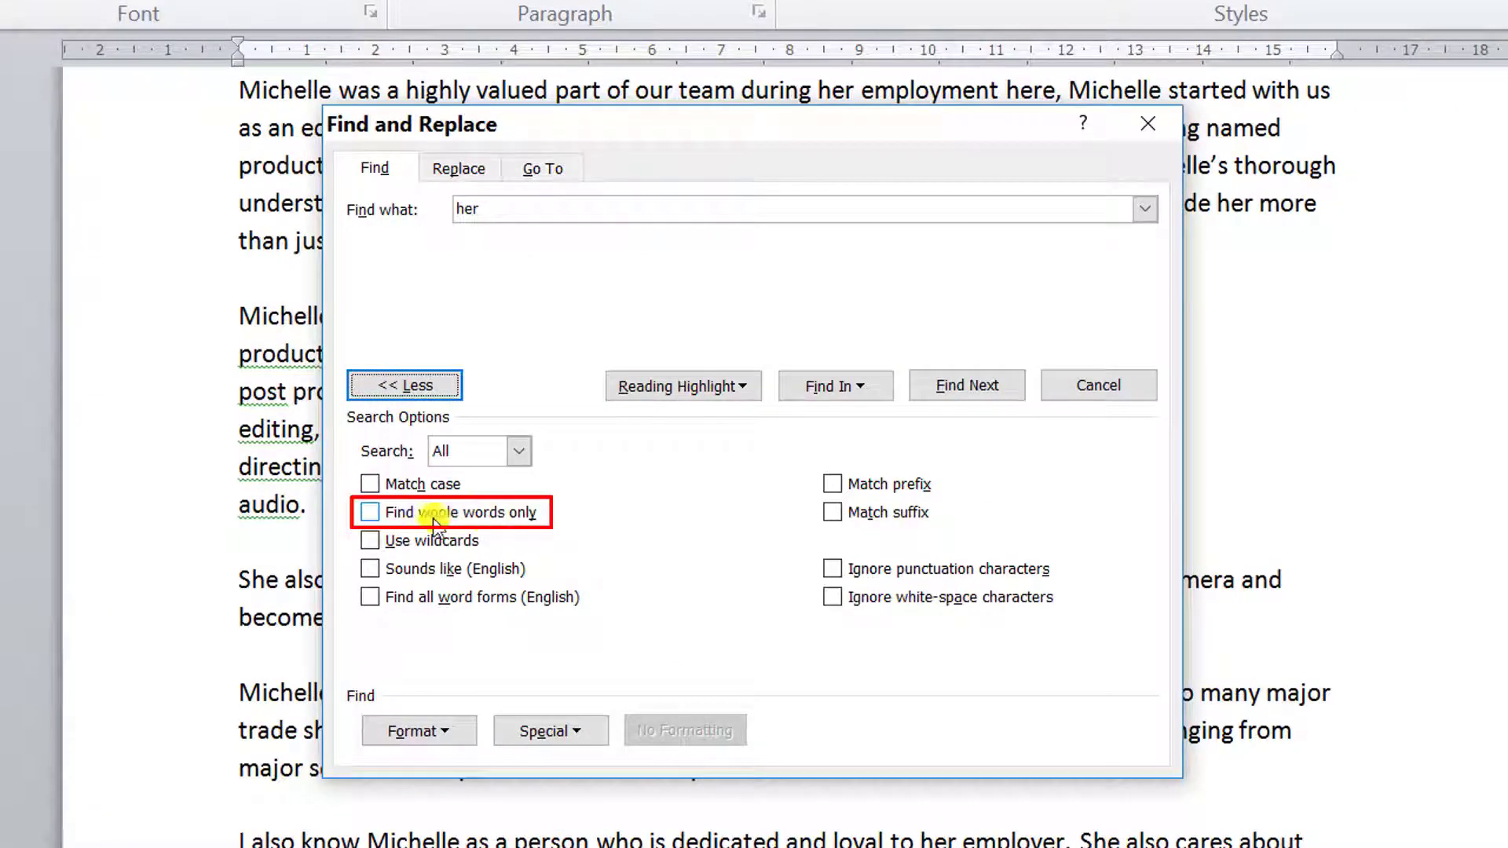
pyautogui.click(370, 513)
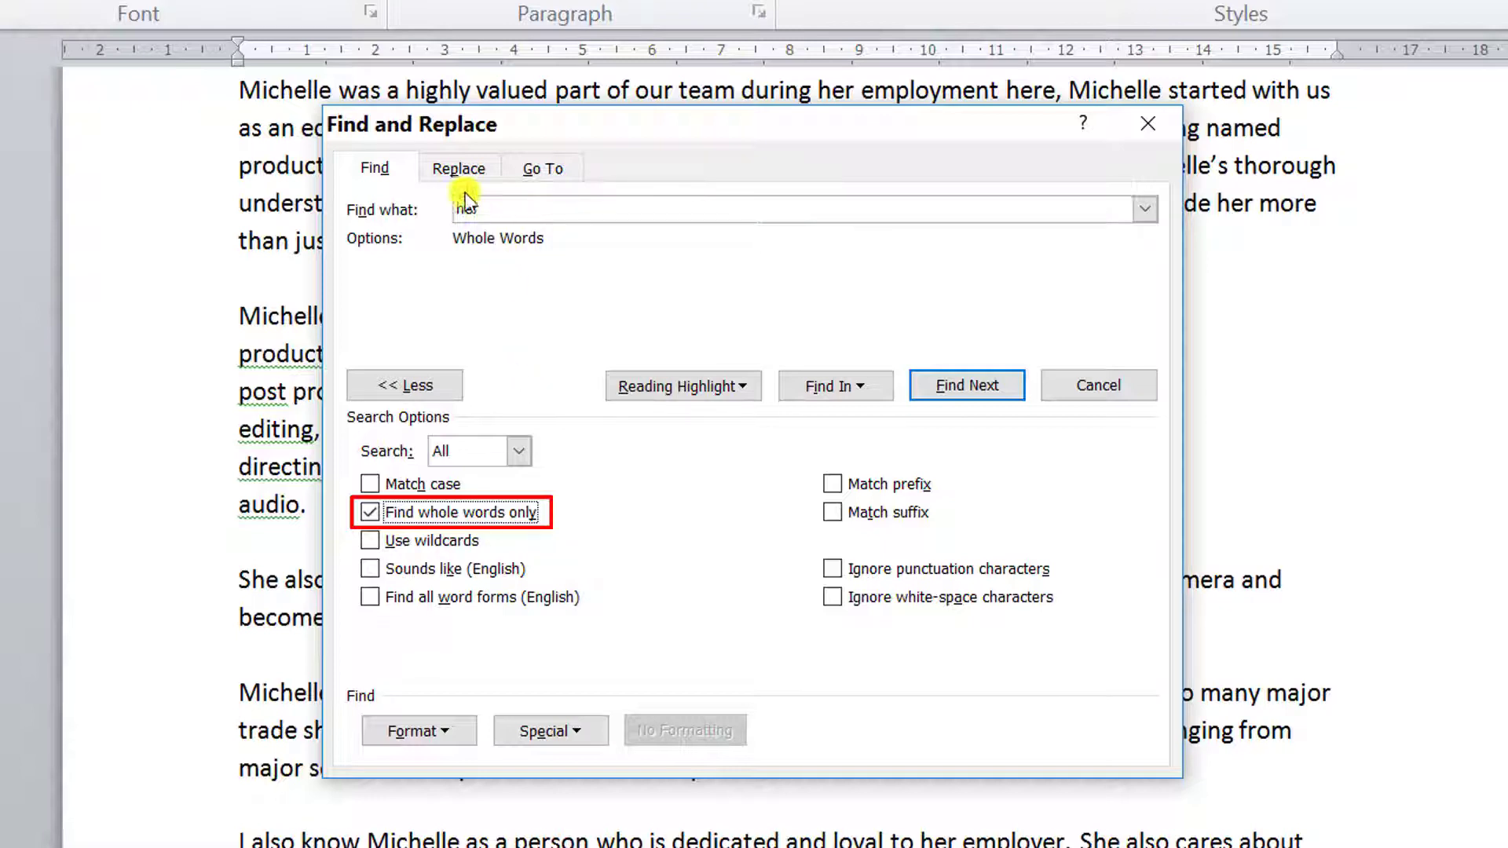
# Replace every whole-word "her" in the letter with "him" and dismiss the completion message
pyautogui.click(453, 168)
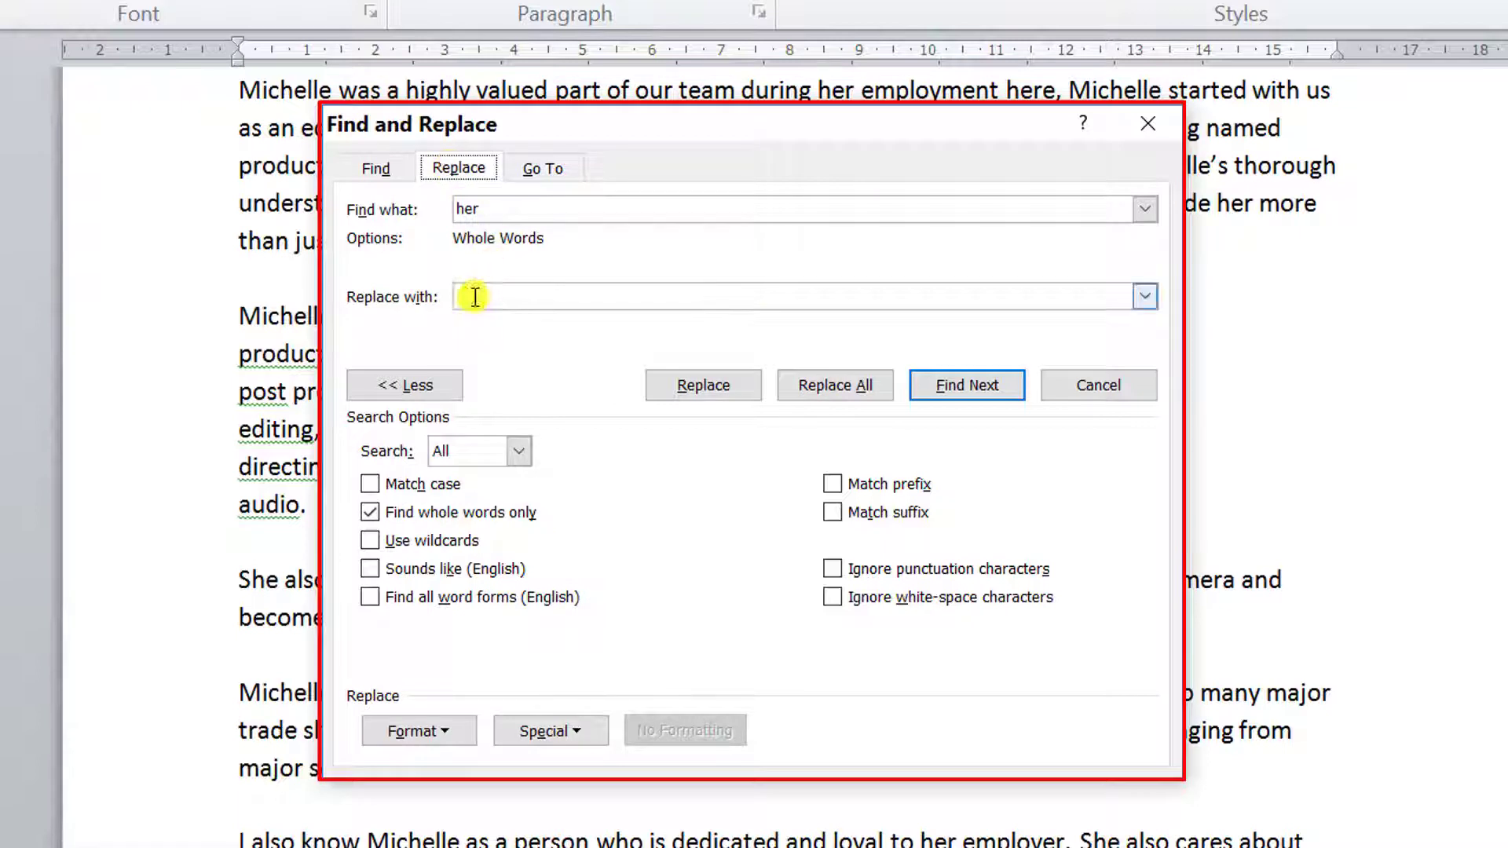
pyautogui.click(471, 298)
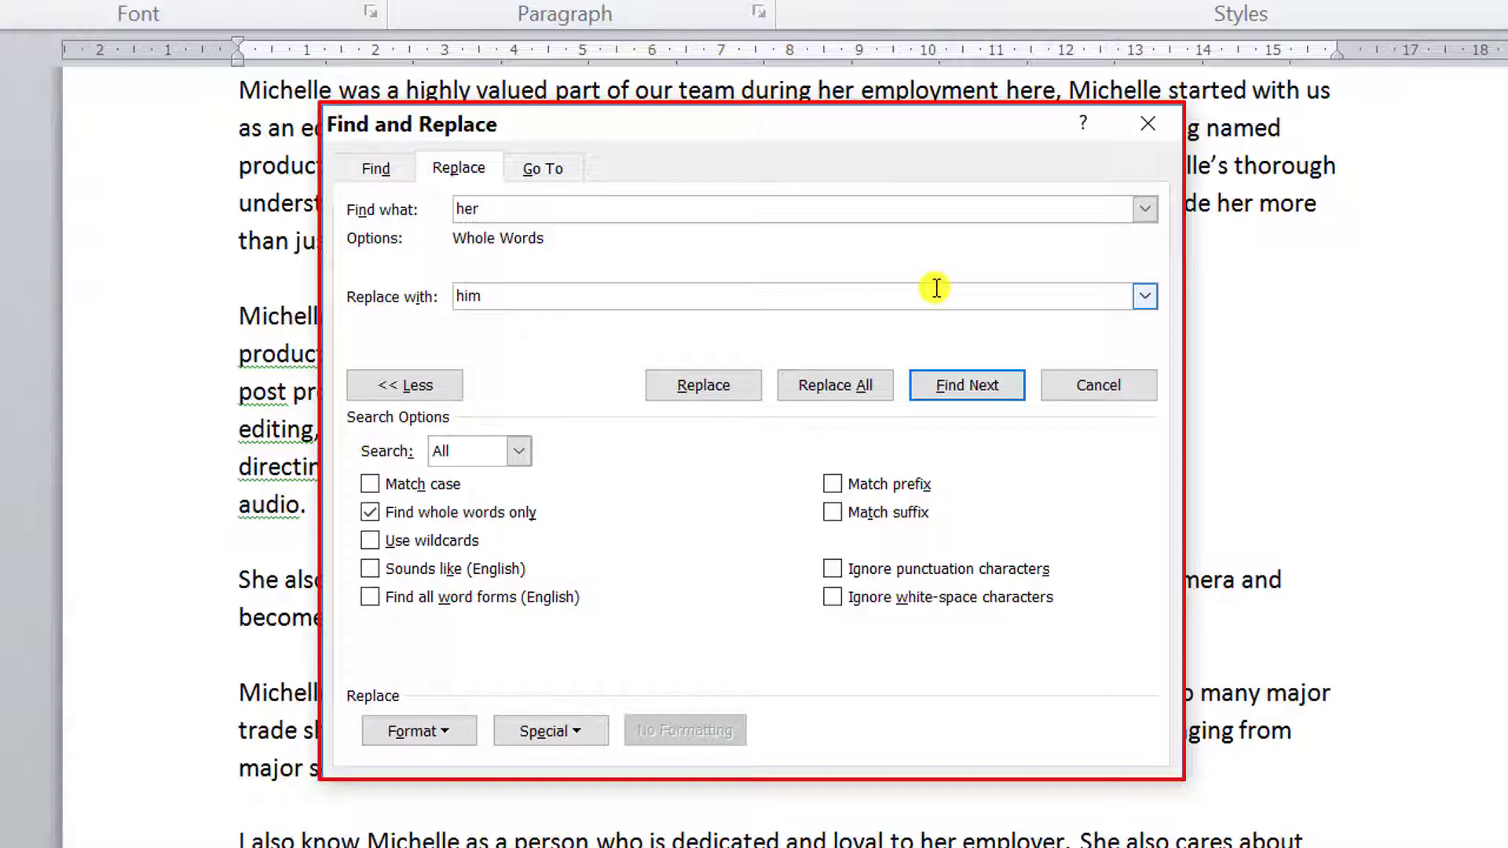
pyautogui.click(827, 385)
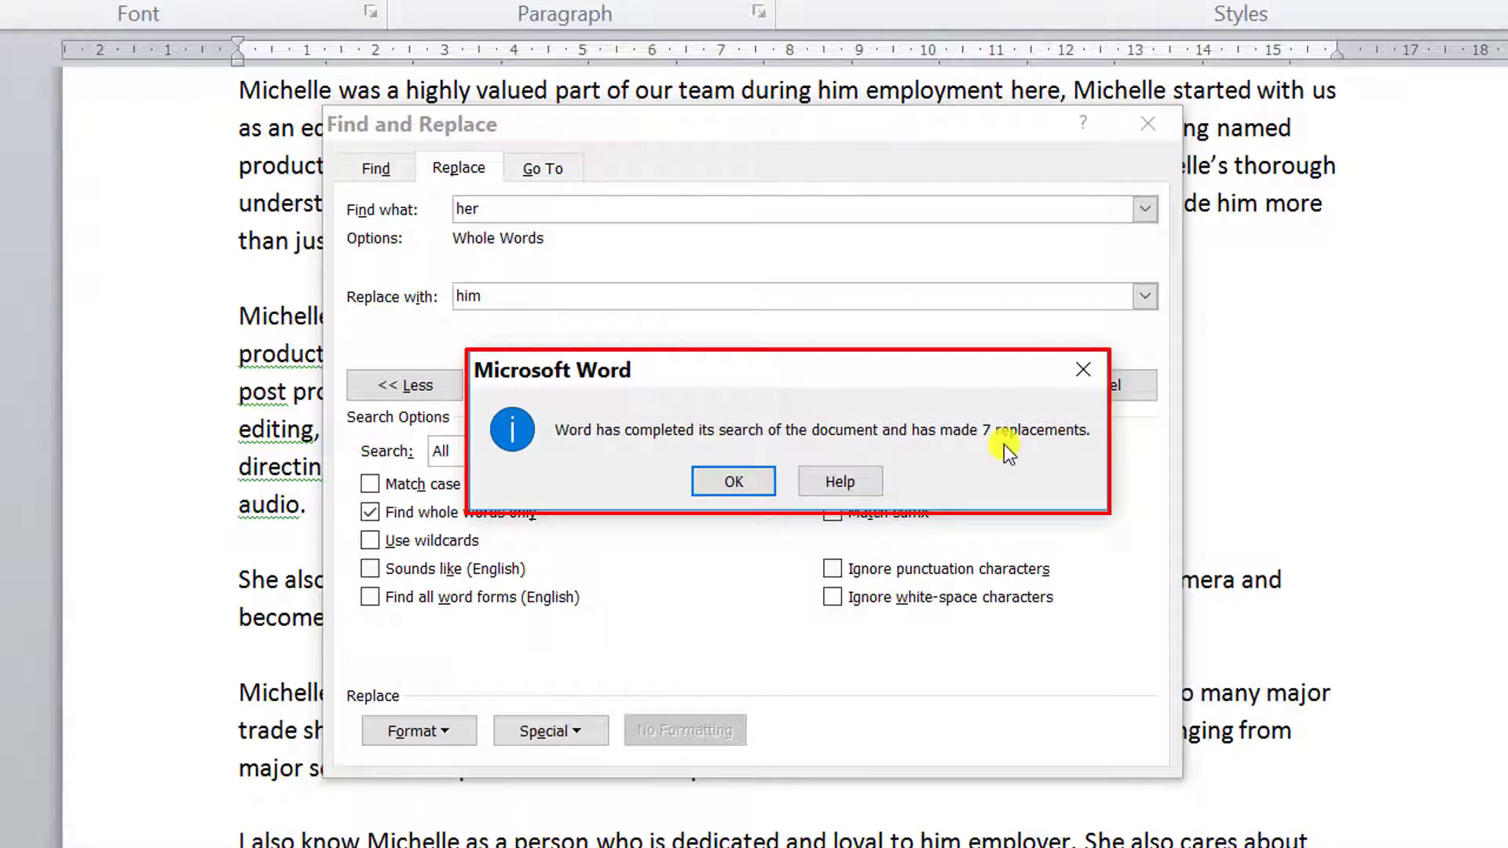
pyautogui.click(733, 483)
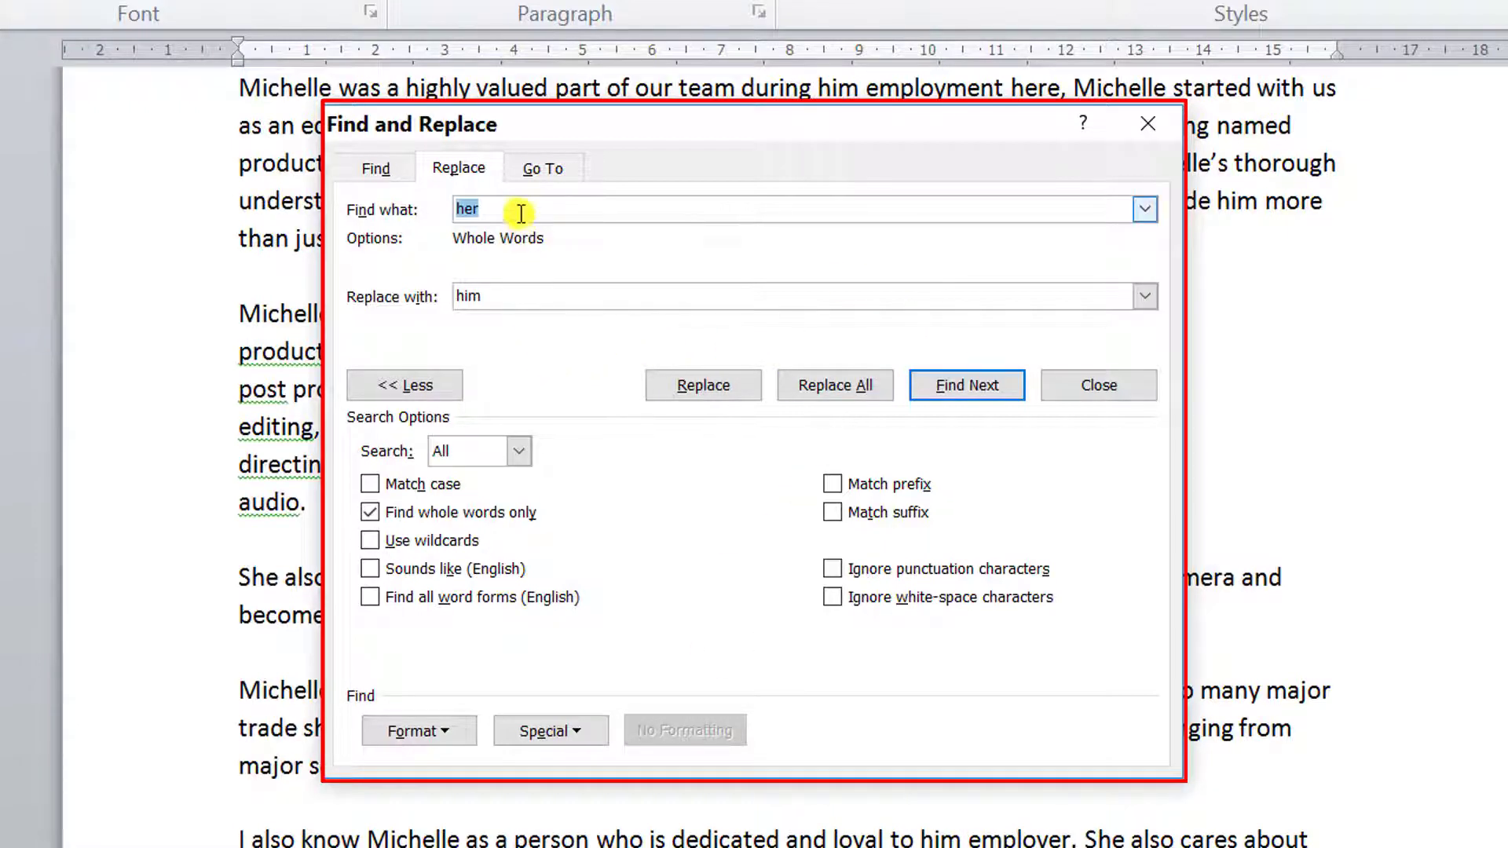
# Replace every whole-word "him" in the letter with "her" and dismiss the completion message
pyautogui.write('him')
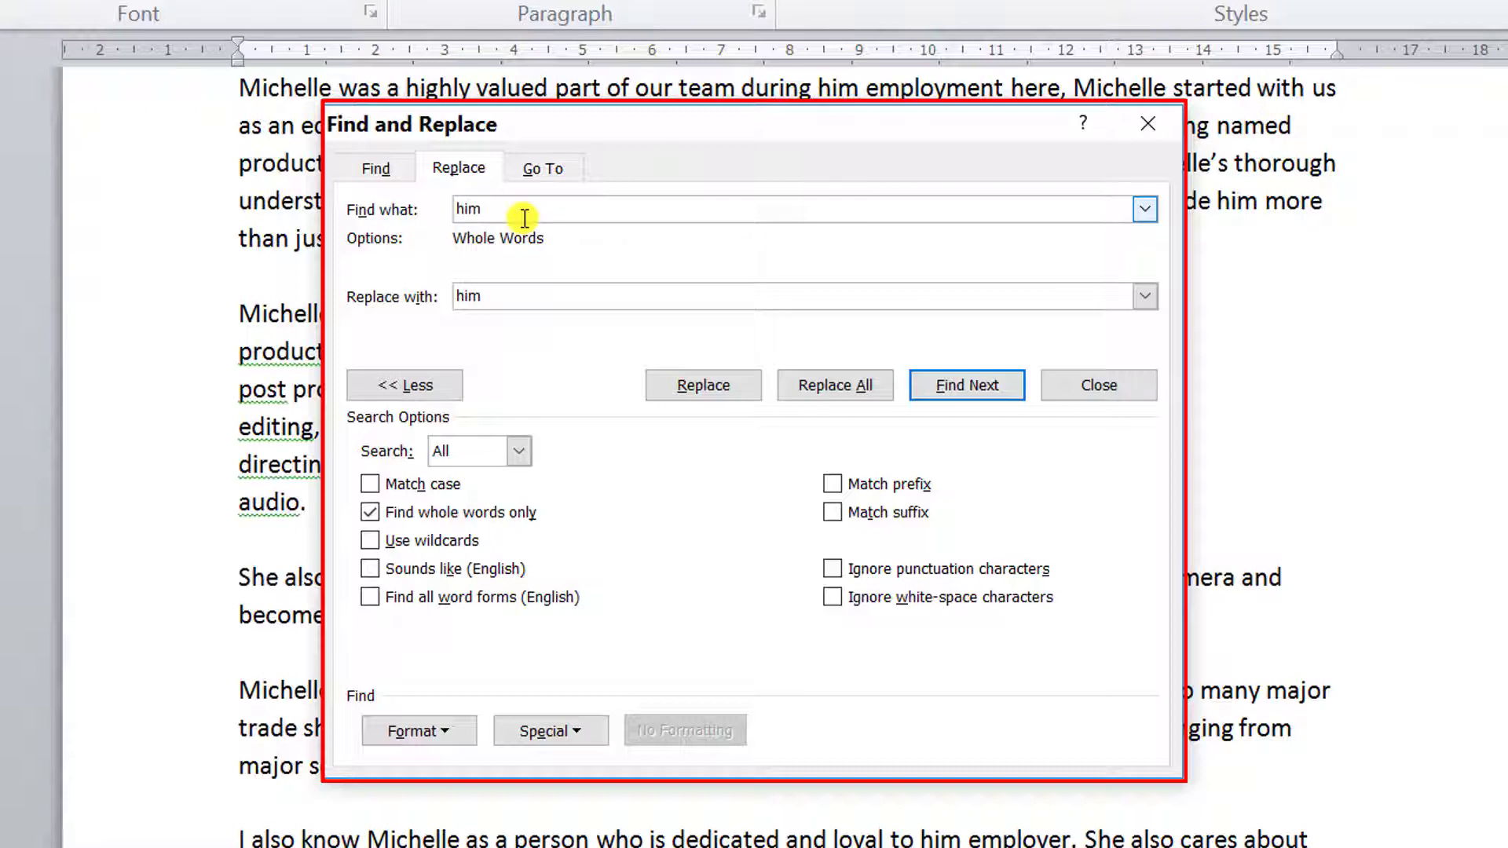
pyautogui.press('Tab')
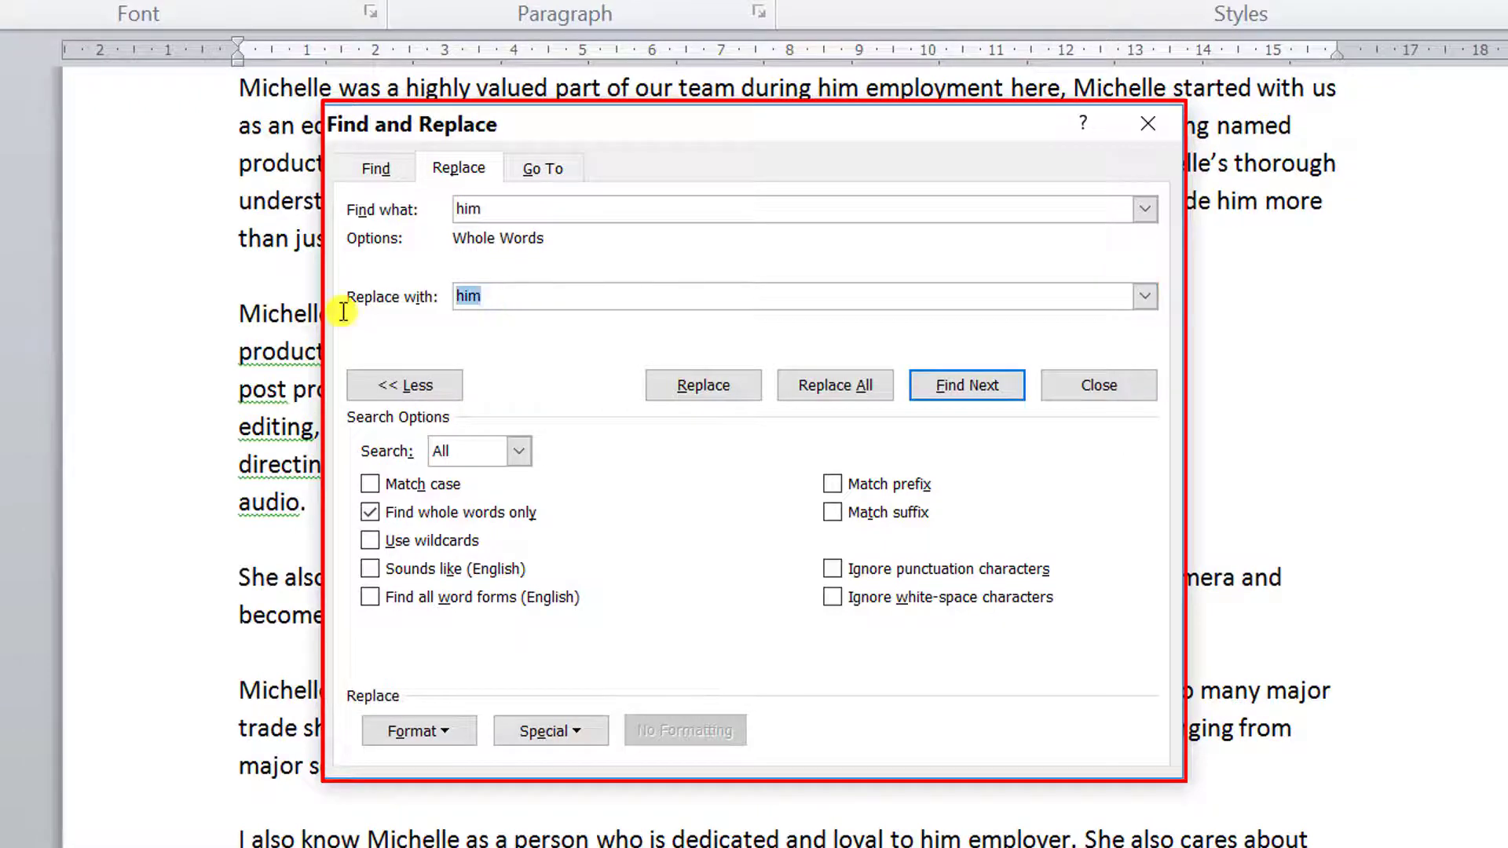
pyautogui.write('her')
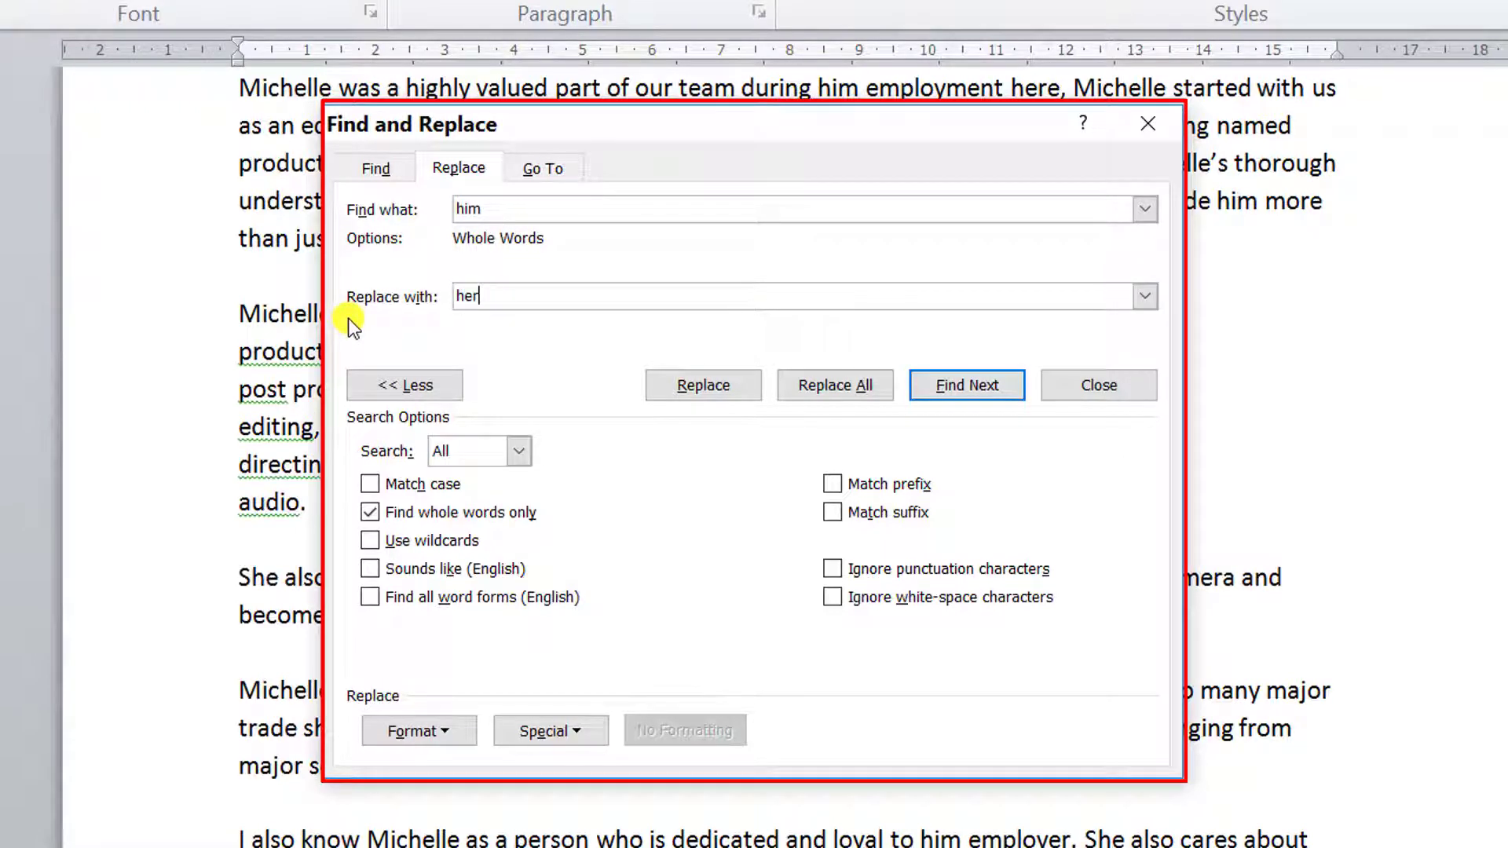
pyautogui.click(849, 393)
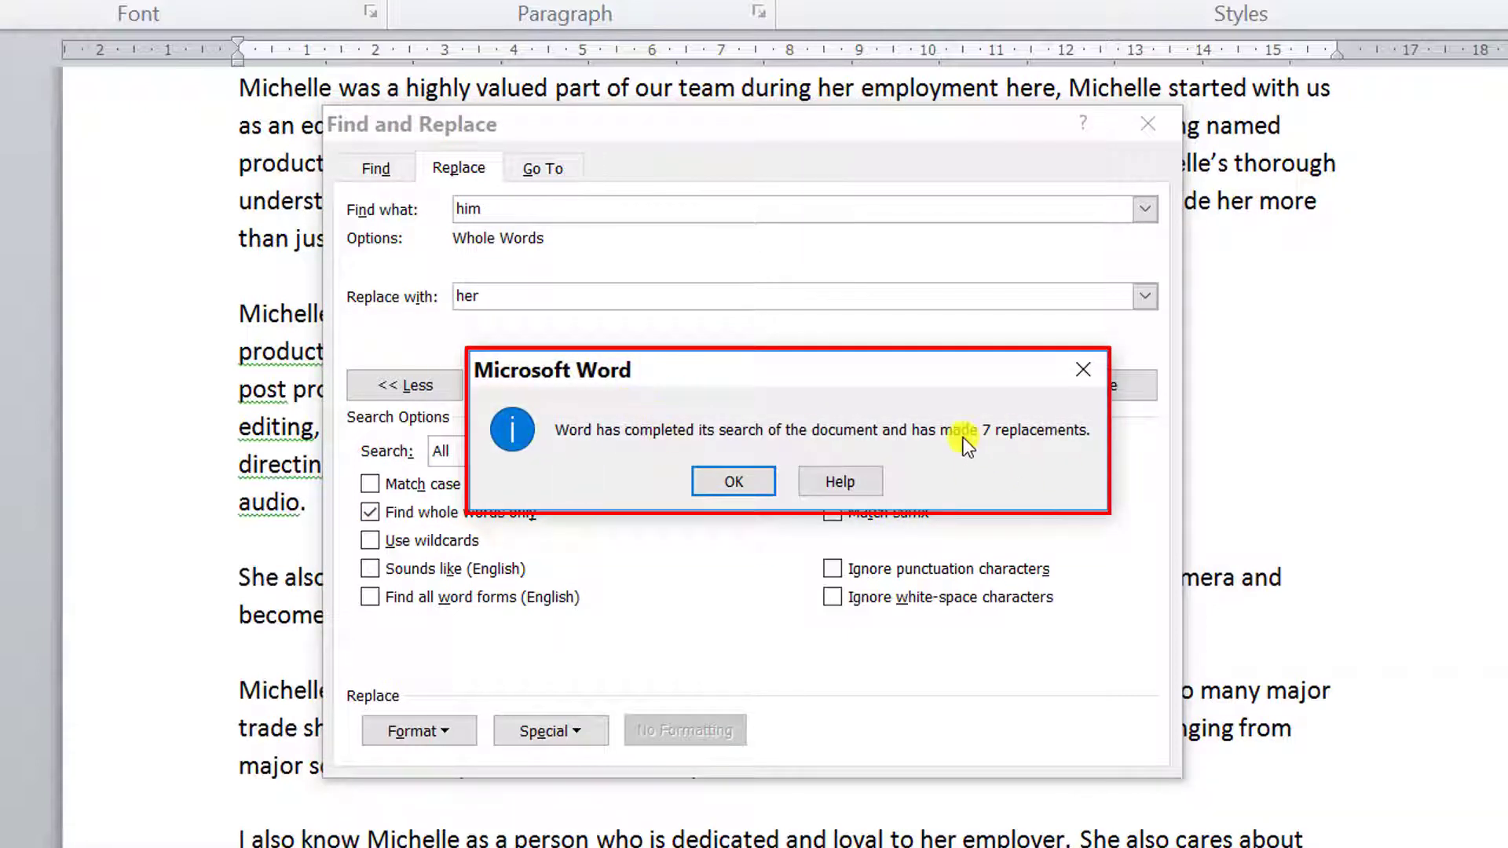
pyautogui.click(738, 477)
# Collapse the extra search options, move the dialog below the first paragraph, and close it, clearing the selection of "Her"
pyautogui.click(422, 383)
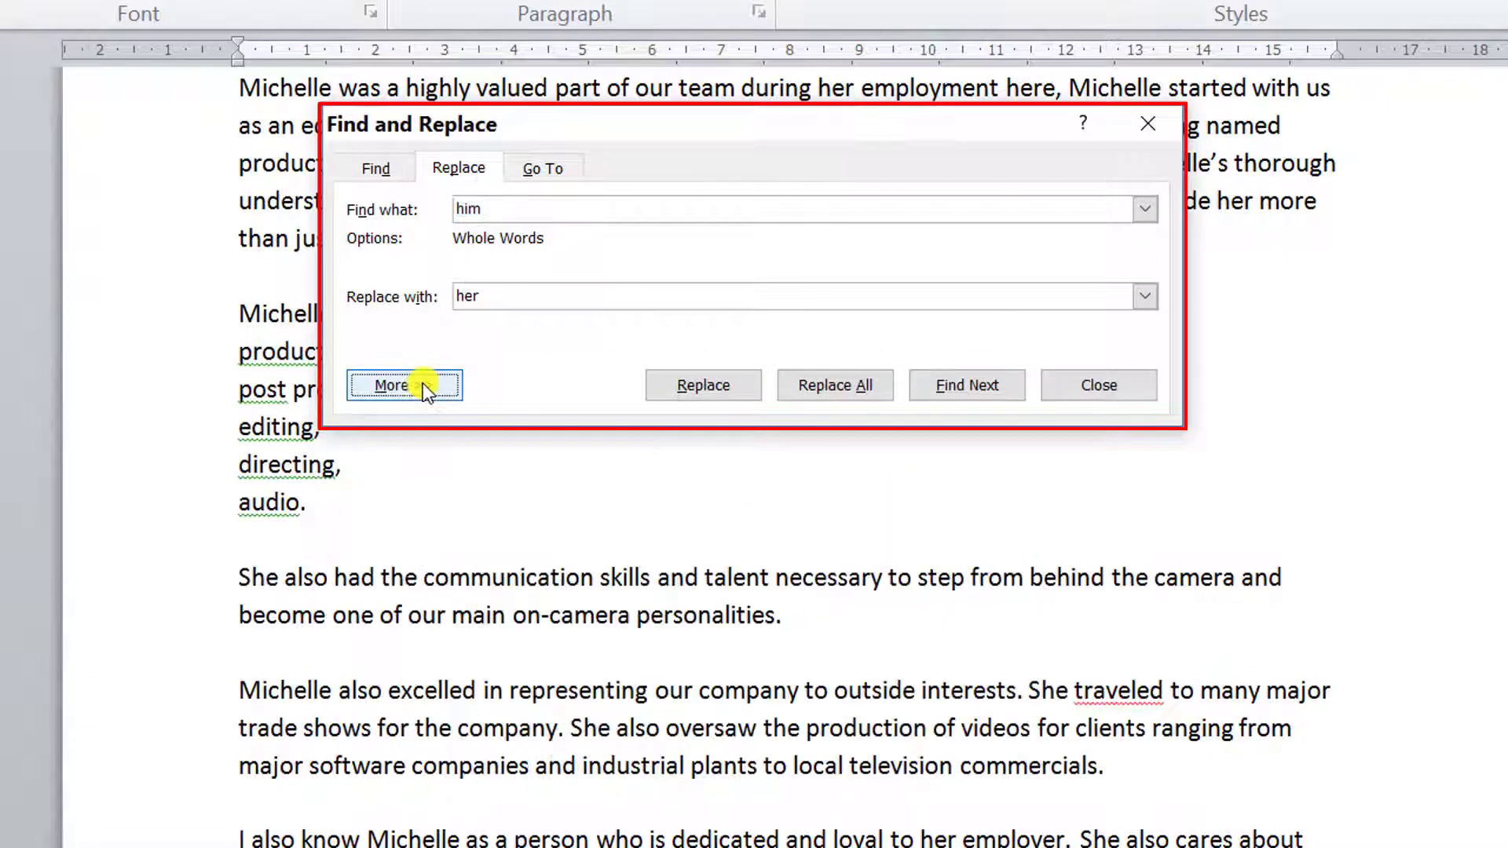
pyautogui.moveTo(700, 128); pyautogui.dragTo(686, 276)
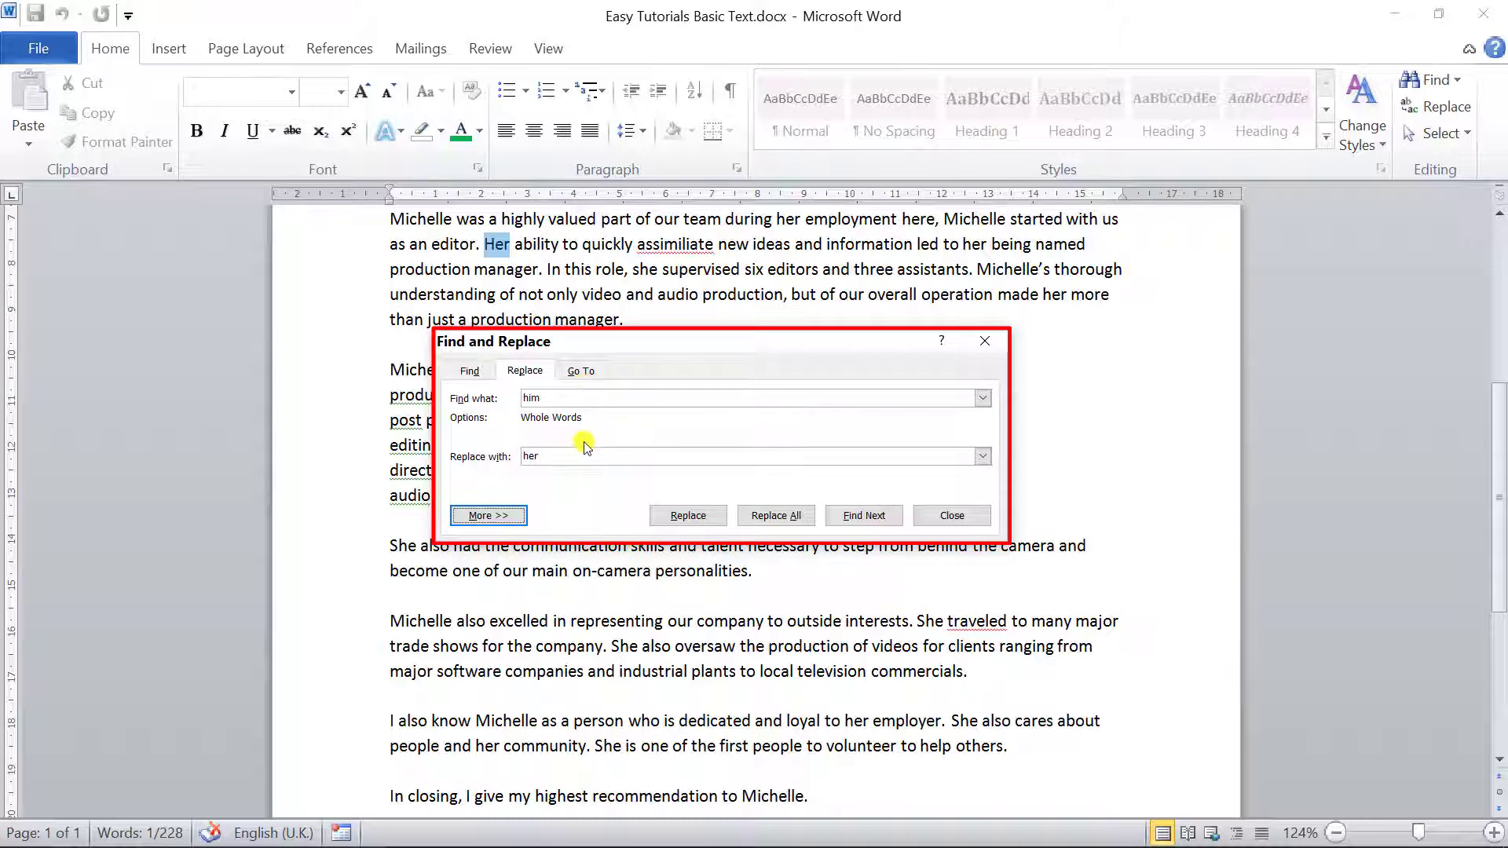
pyautogui.click(952, 516)
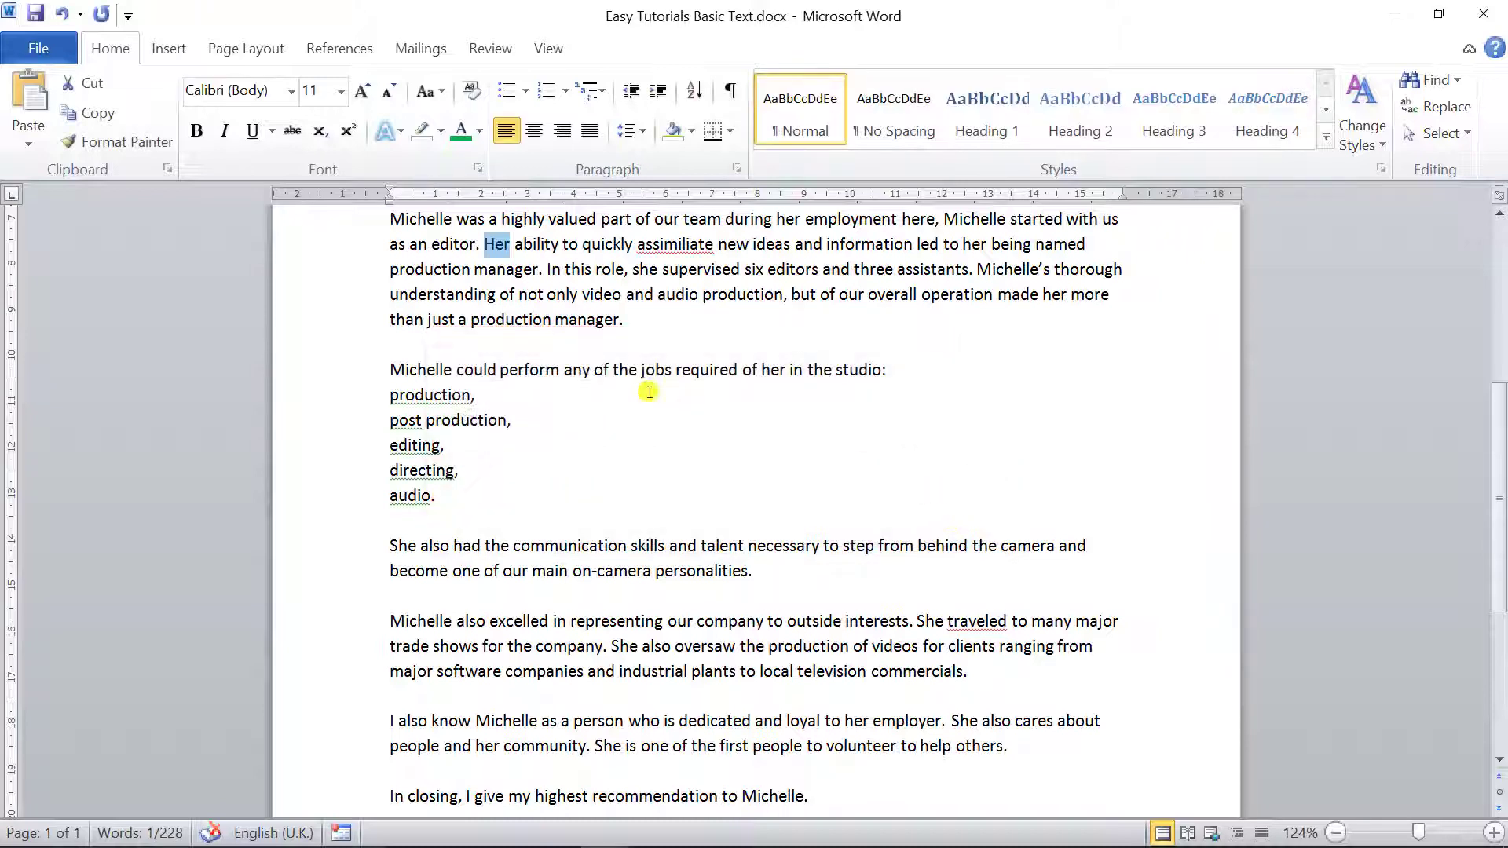
pyautogui.click(554, 245)
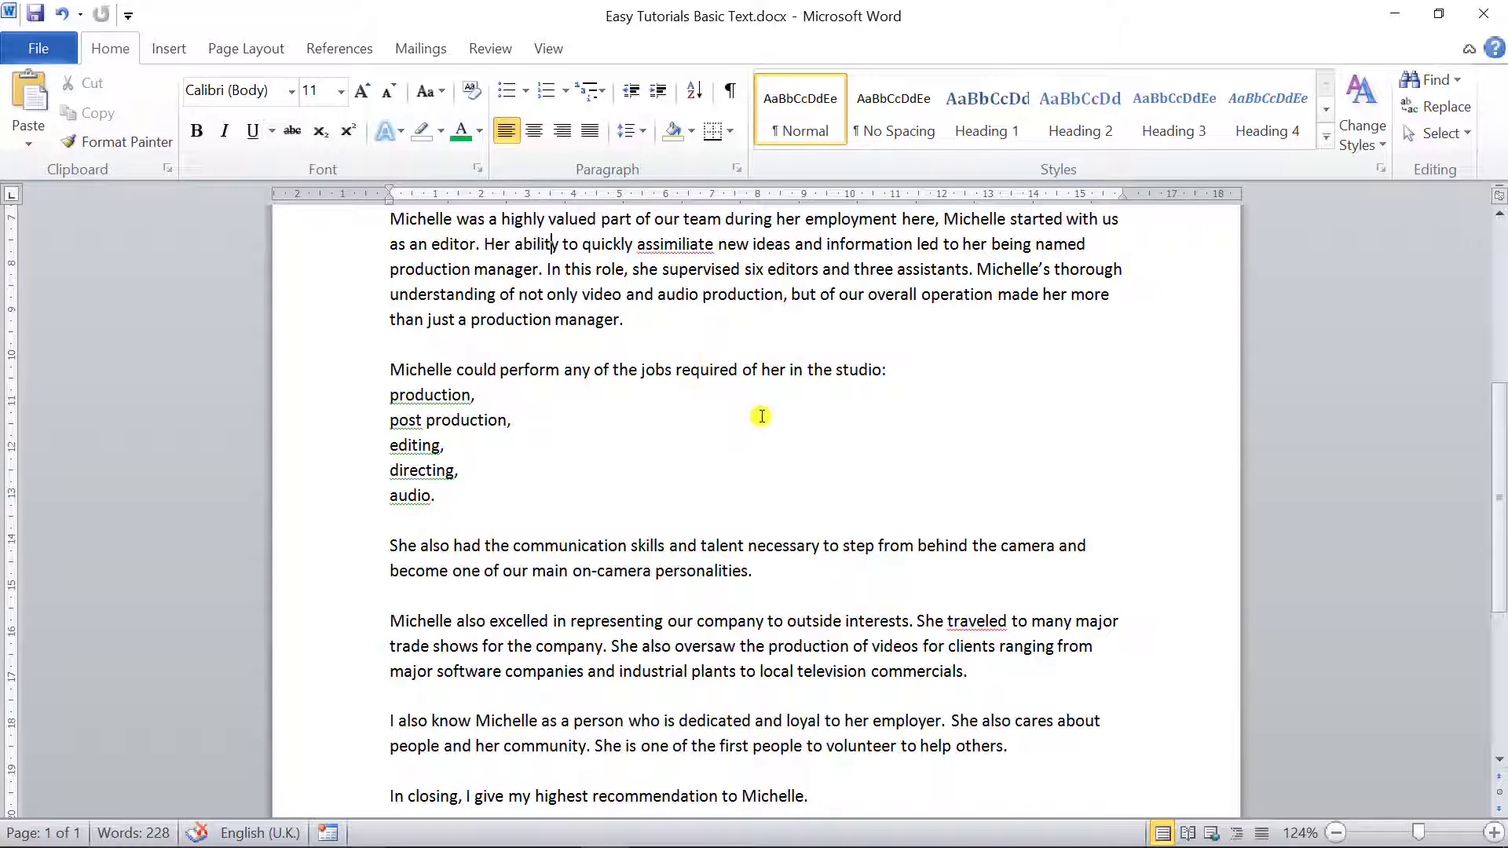
# Delete the text from "Dear Personnel Officer:" through "than just a production manager."
pyautogui.scroll(3, 762, 413)
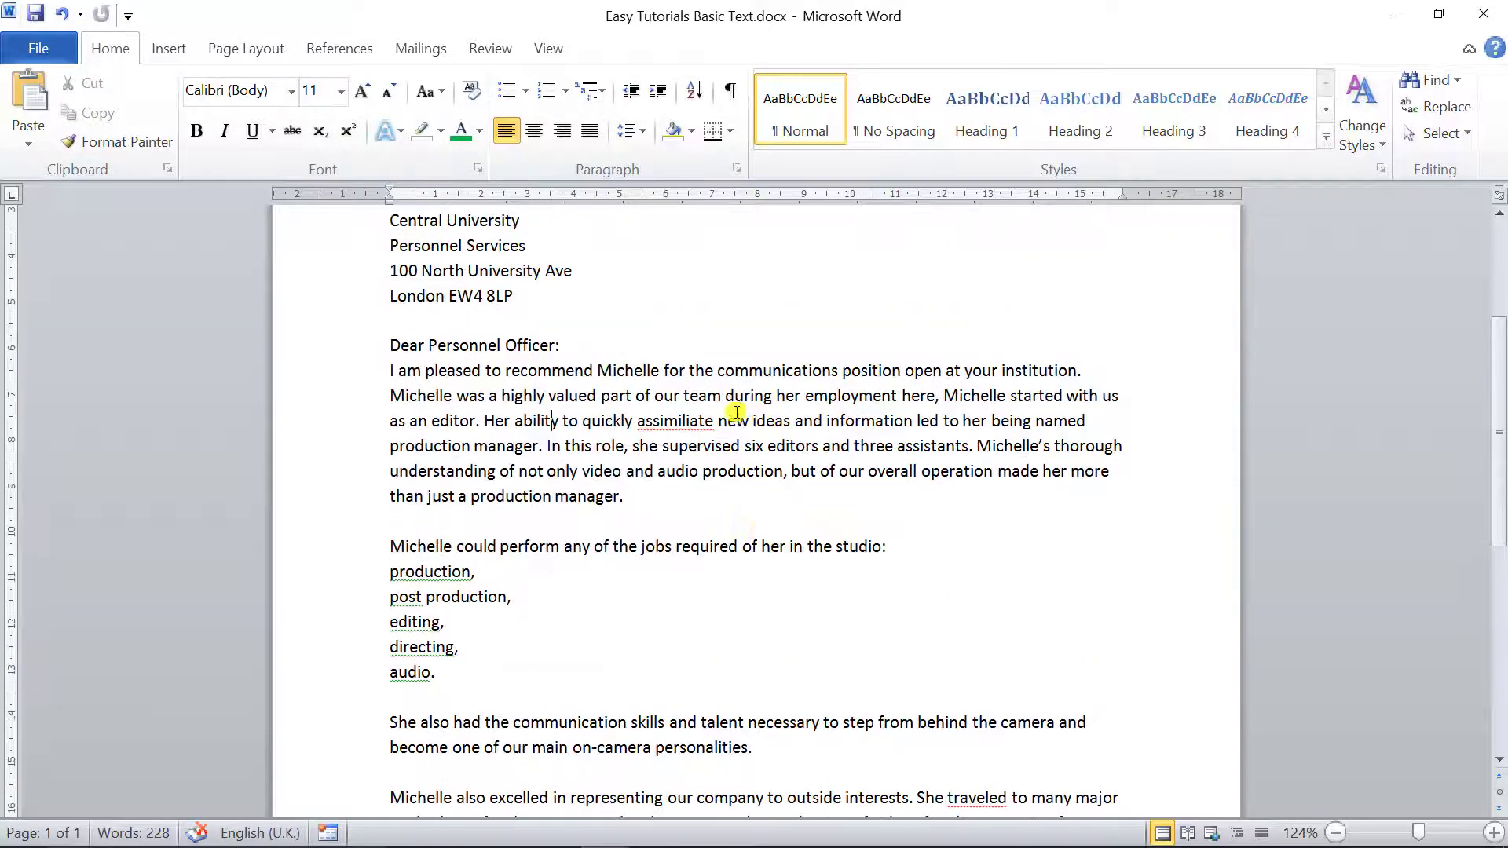
pyautogui.moveTo(382, 350); pyautogui.dragTo(620, 503)
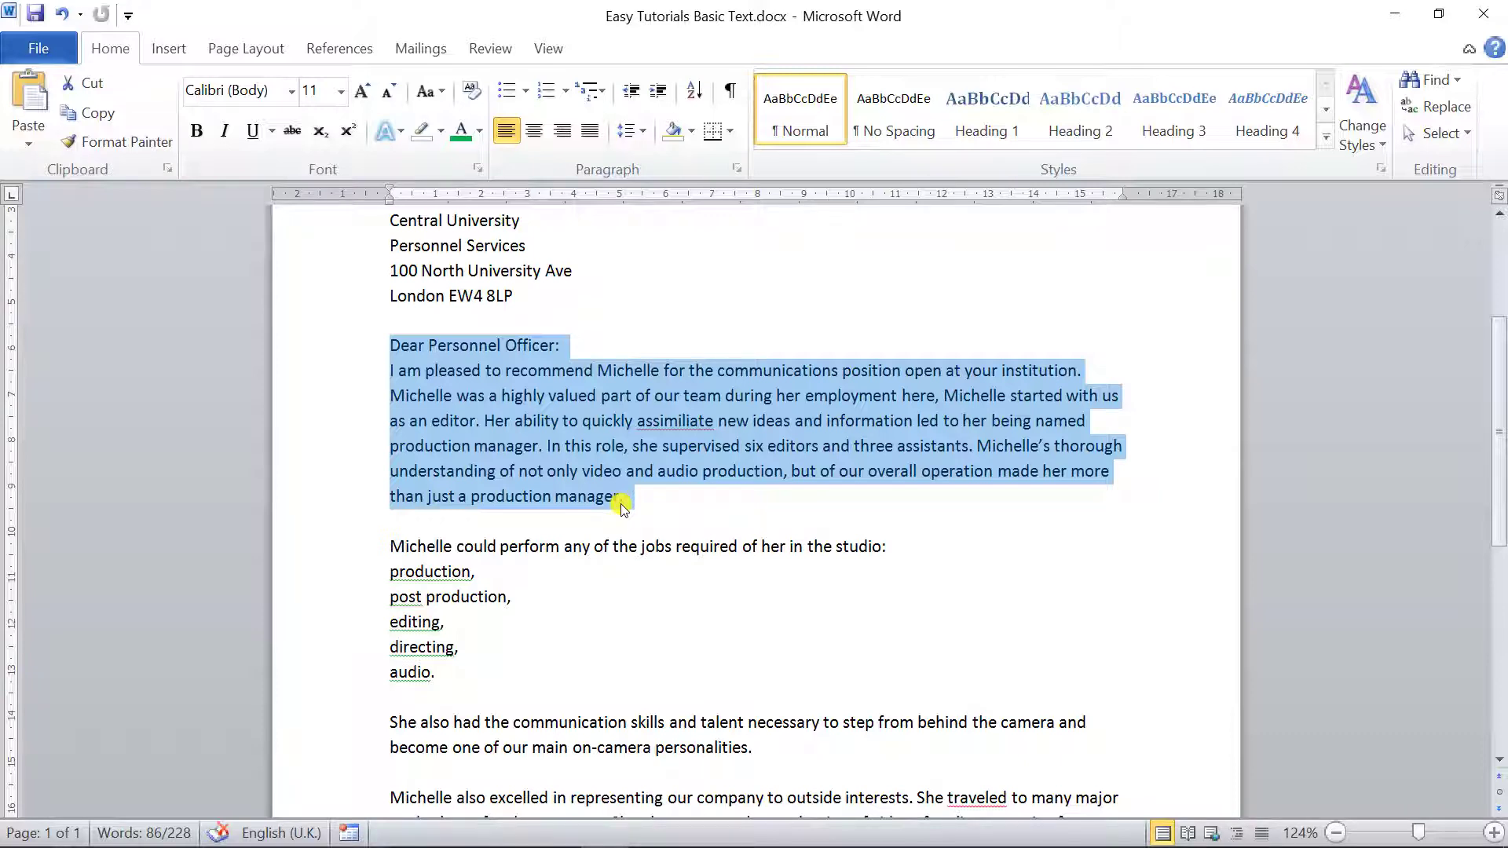
pyautogui.press('Delete')
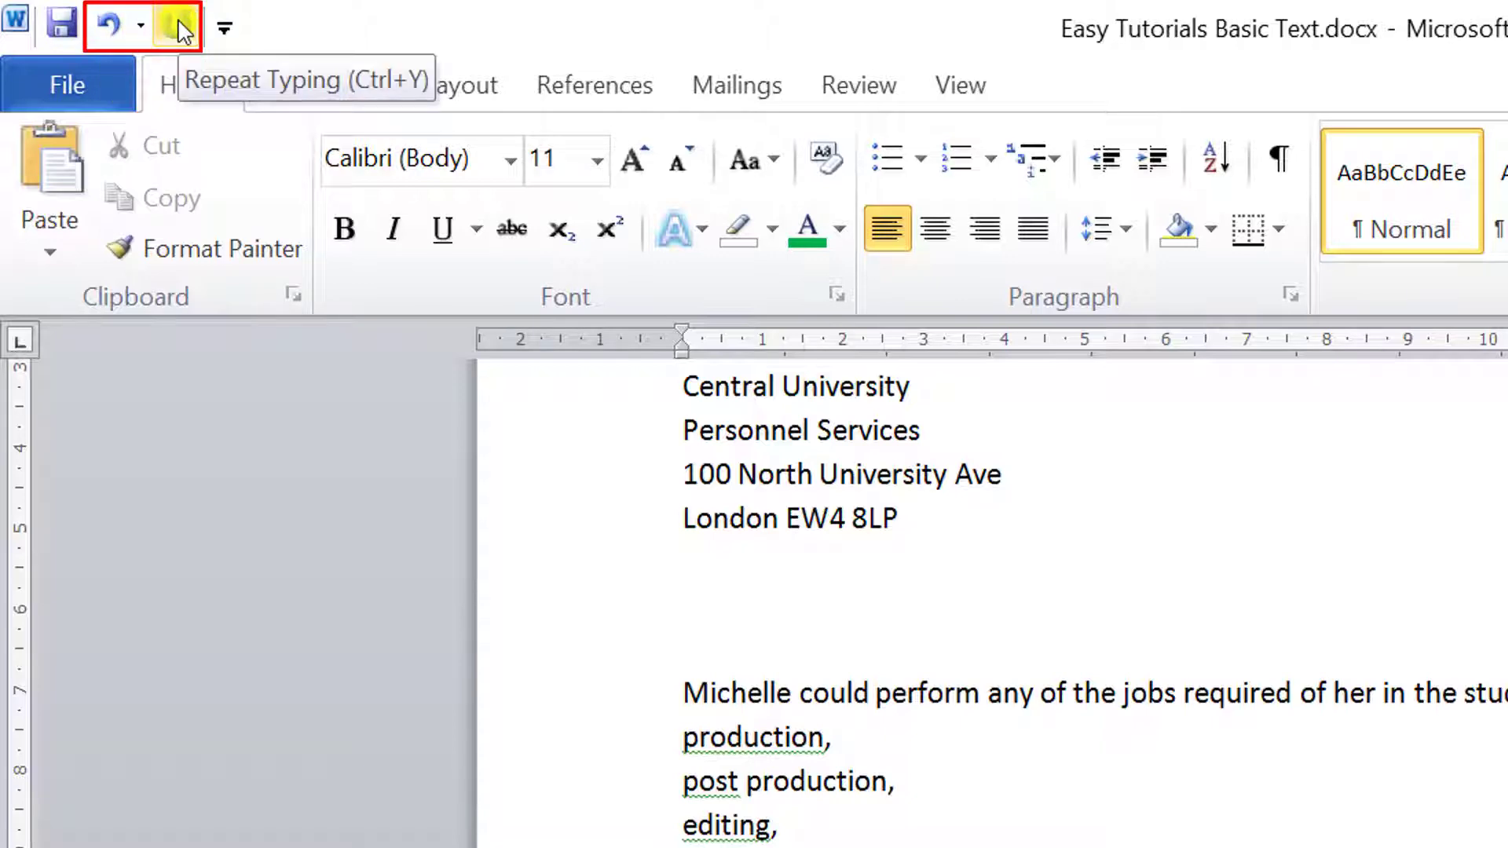
# Undo the paragraph deletion and the earlier Replace All changes
pyautogui.click(109, 27)
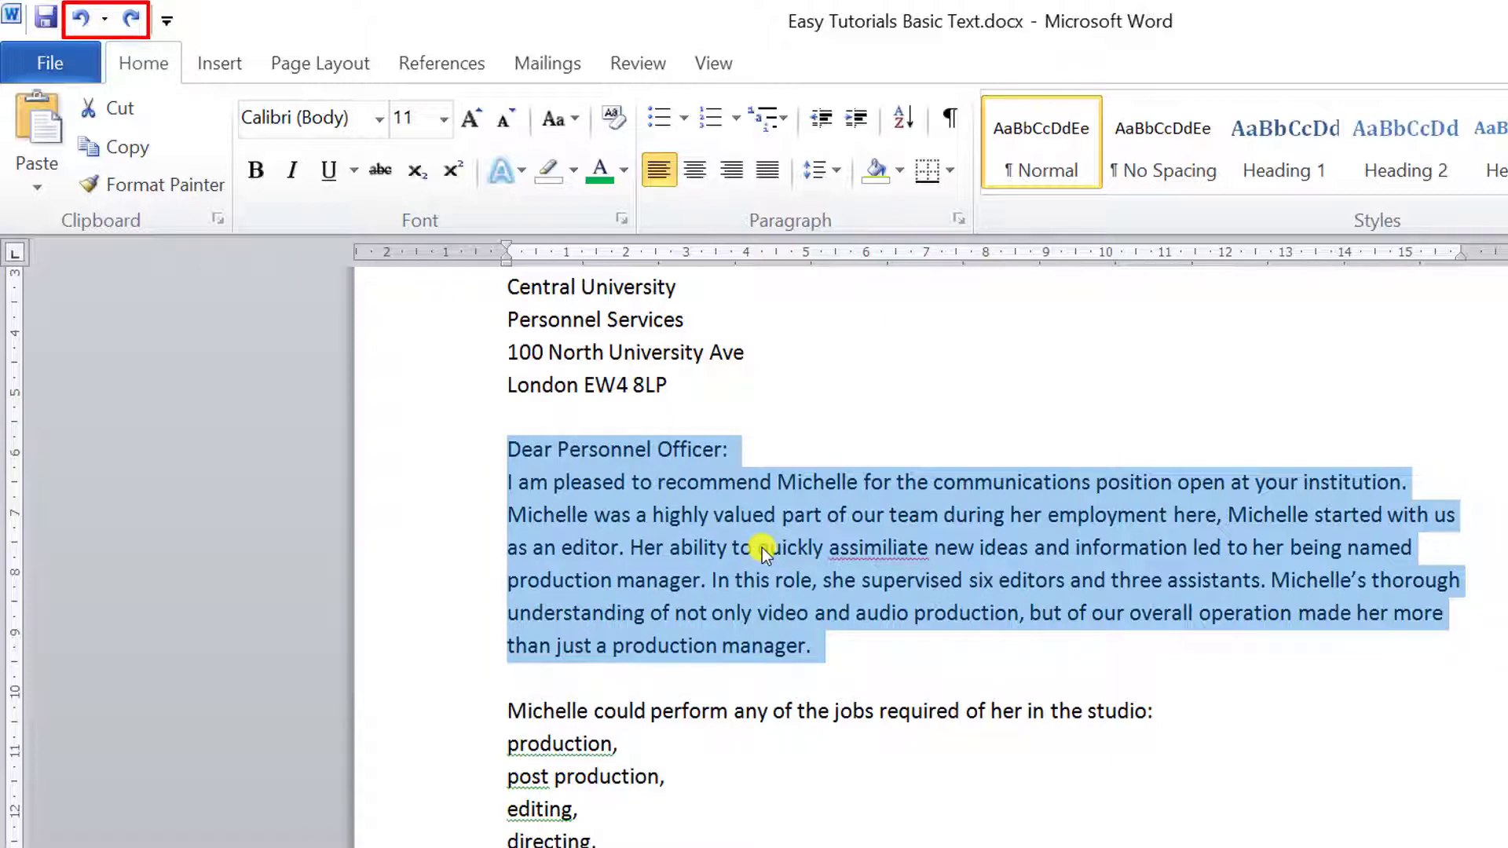
pyautogui.hotkey('ctrl', 'z')
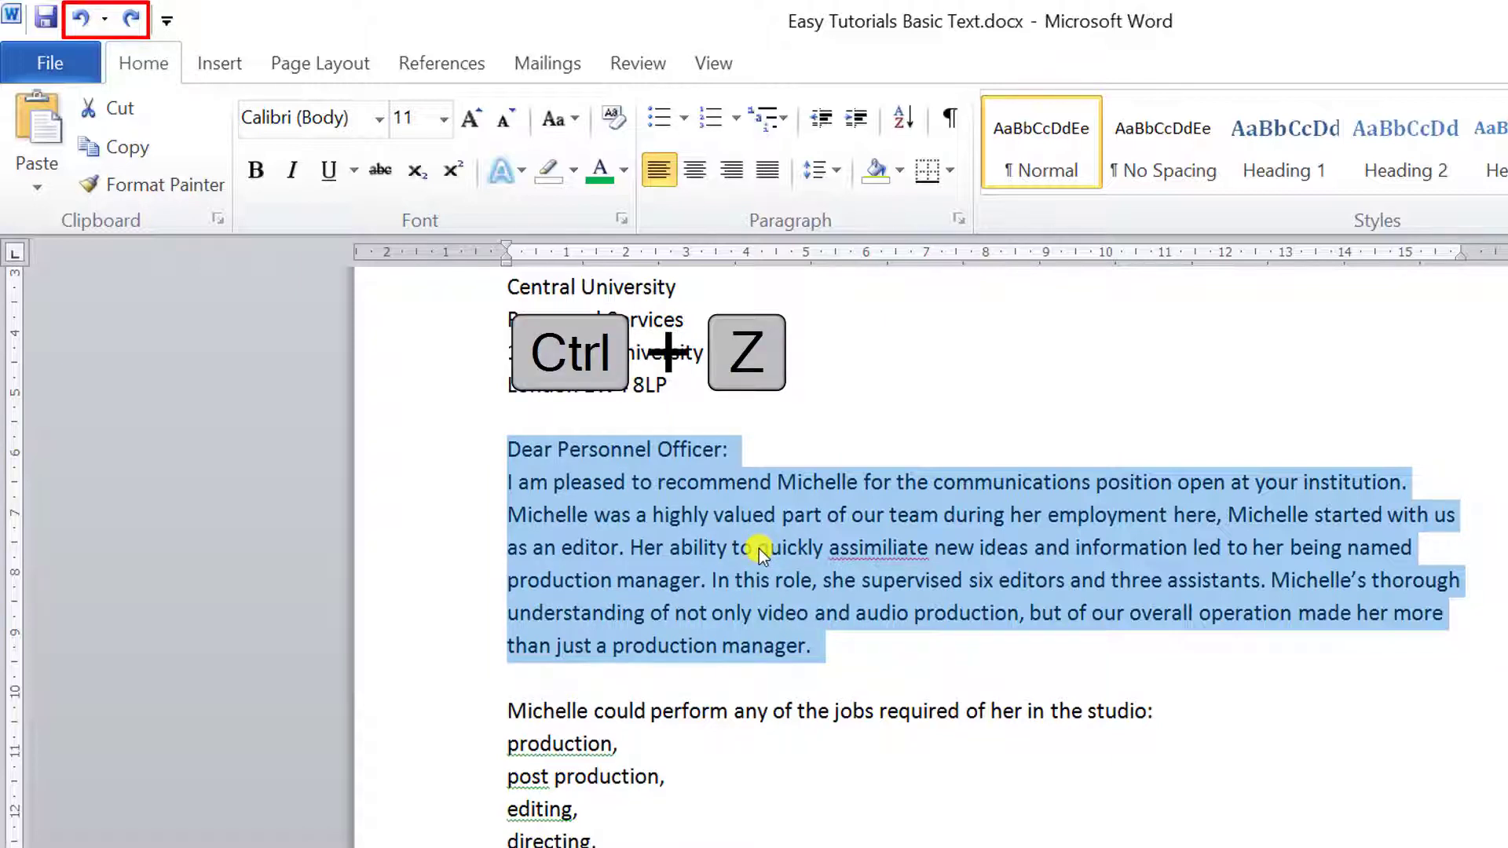
pyautogui.hotkey('ctrl', 'z')
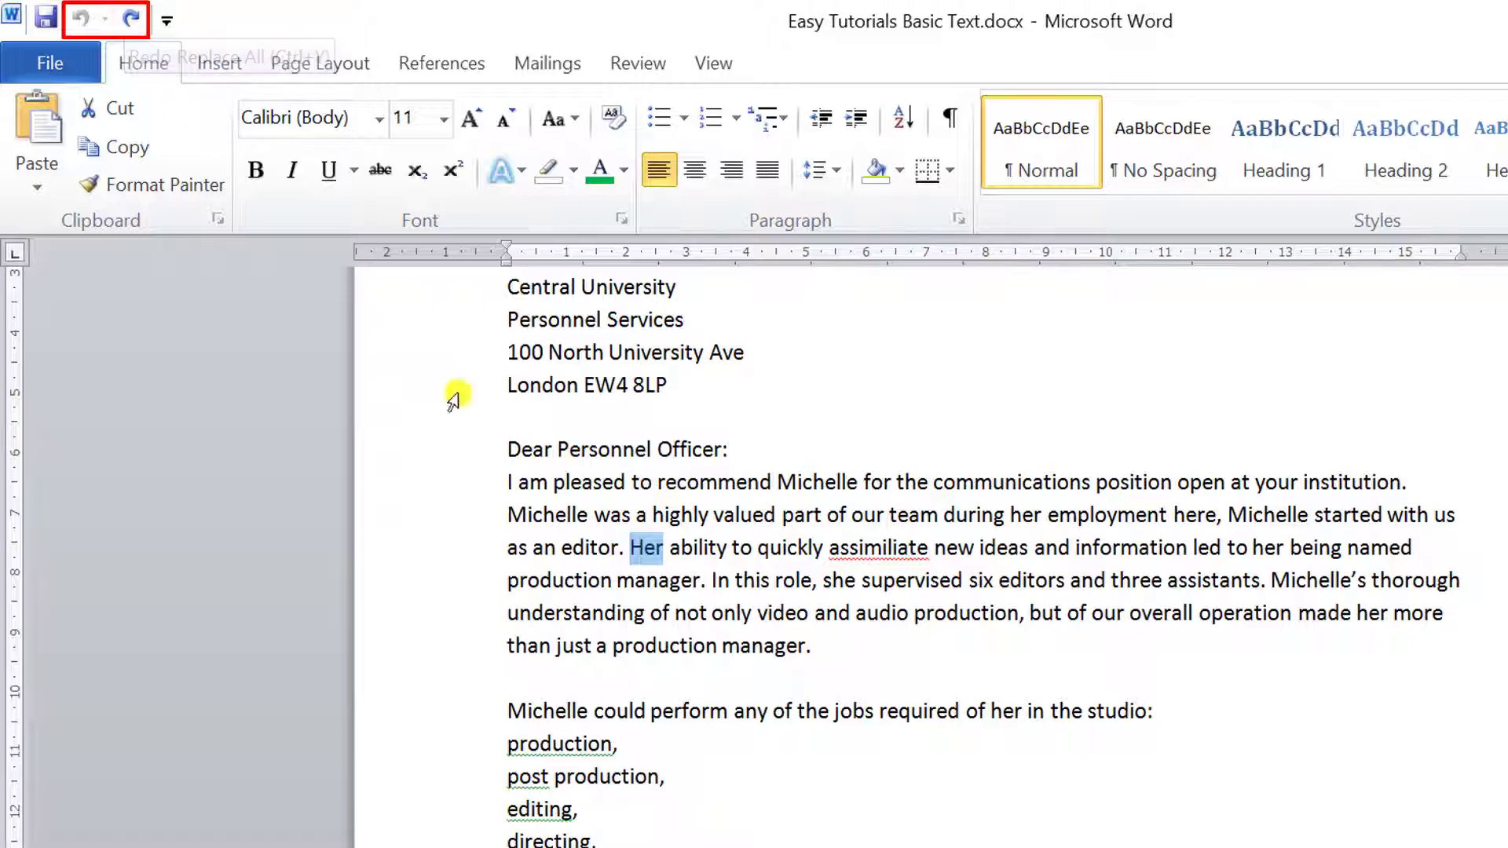
# Redo the undone Replace All changes and the paragraph deletion, and restore the paragraph by undoing the deletion again
pyautogui.hotkey('ctrl', 'y')
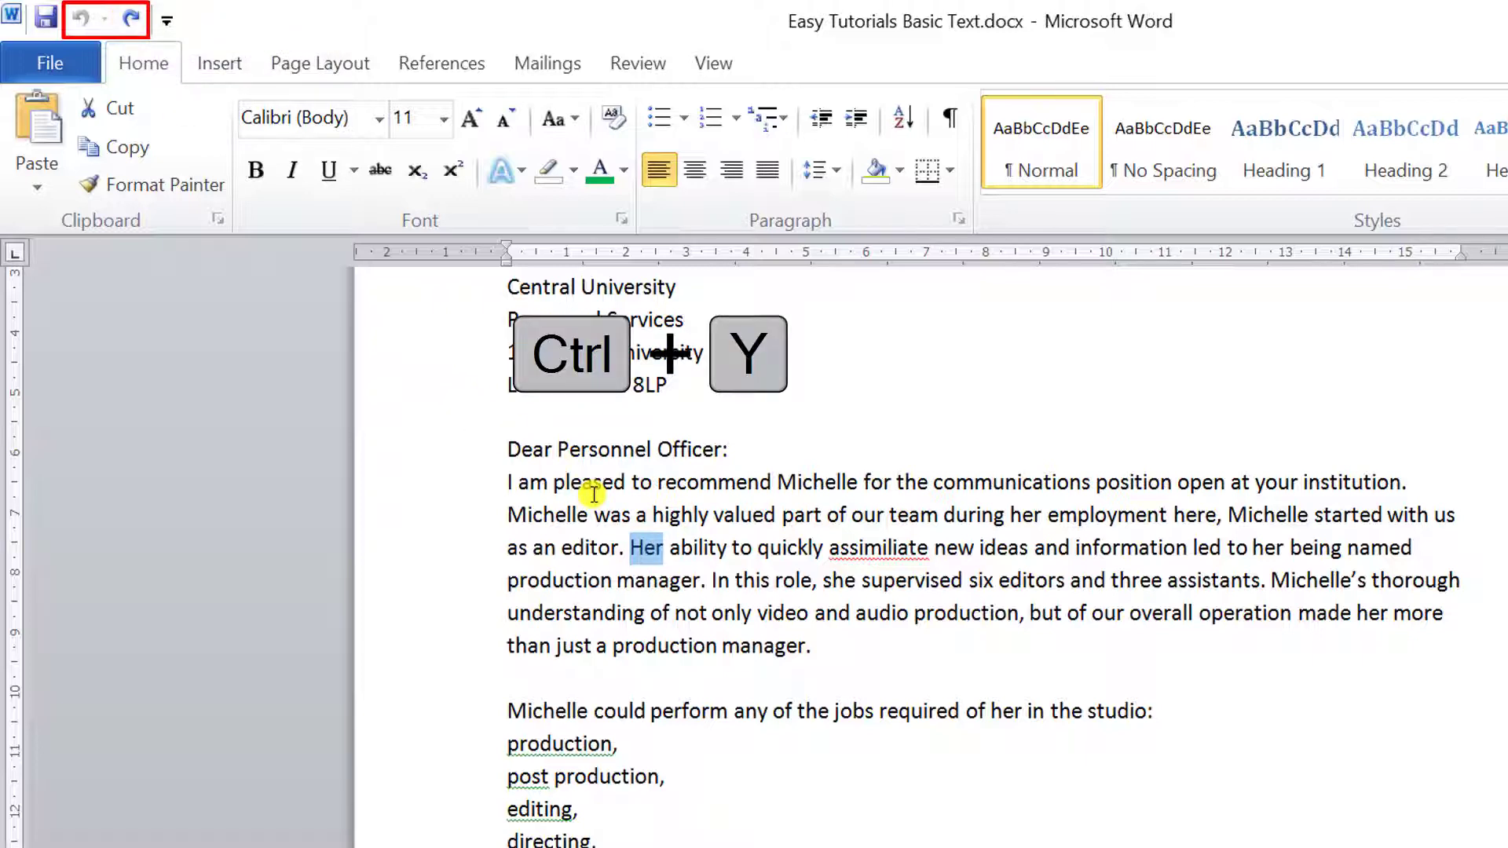
pyautogui.hotkey('ctrl', 'y')
pyautogui.hotkey('ctrl', 'y')
pyautogui.hotkey('ctrl', 'y')
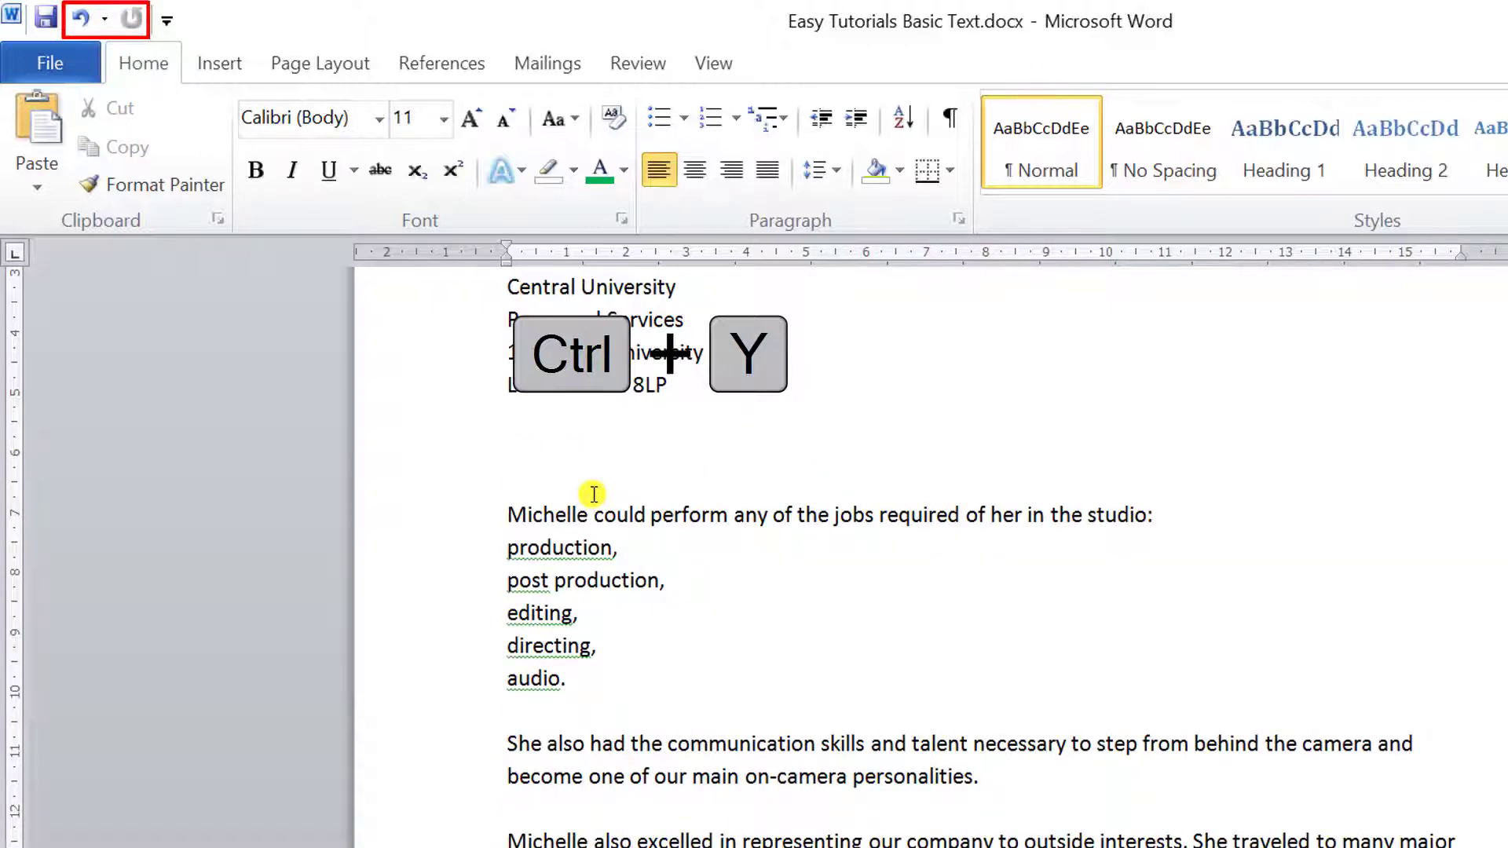
pyautogui.hotkey('ctrl', 'z')
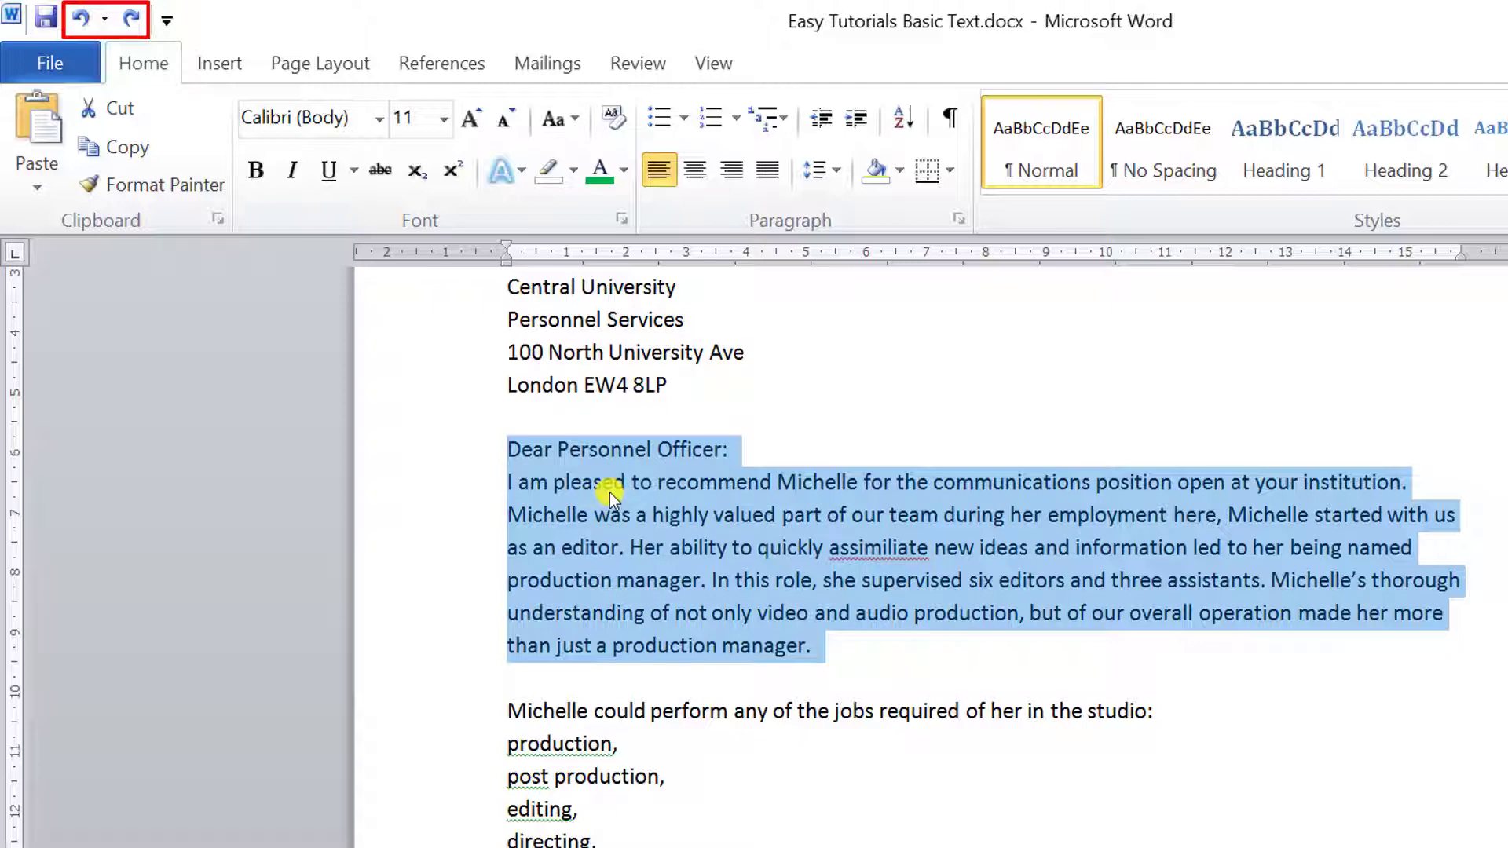
# Format the line "Dear Personnel Officer:" in green, bold, size 18
pyautogui.click(762, 521)
pyautogui.click(500, 450)
pyautogui.moveTo(500, 450); pyautogui.dragTo(760, 482)
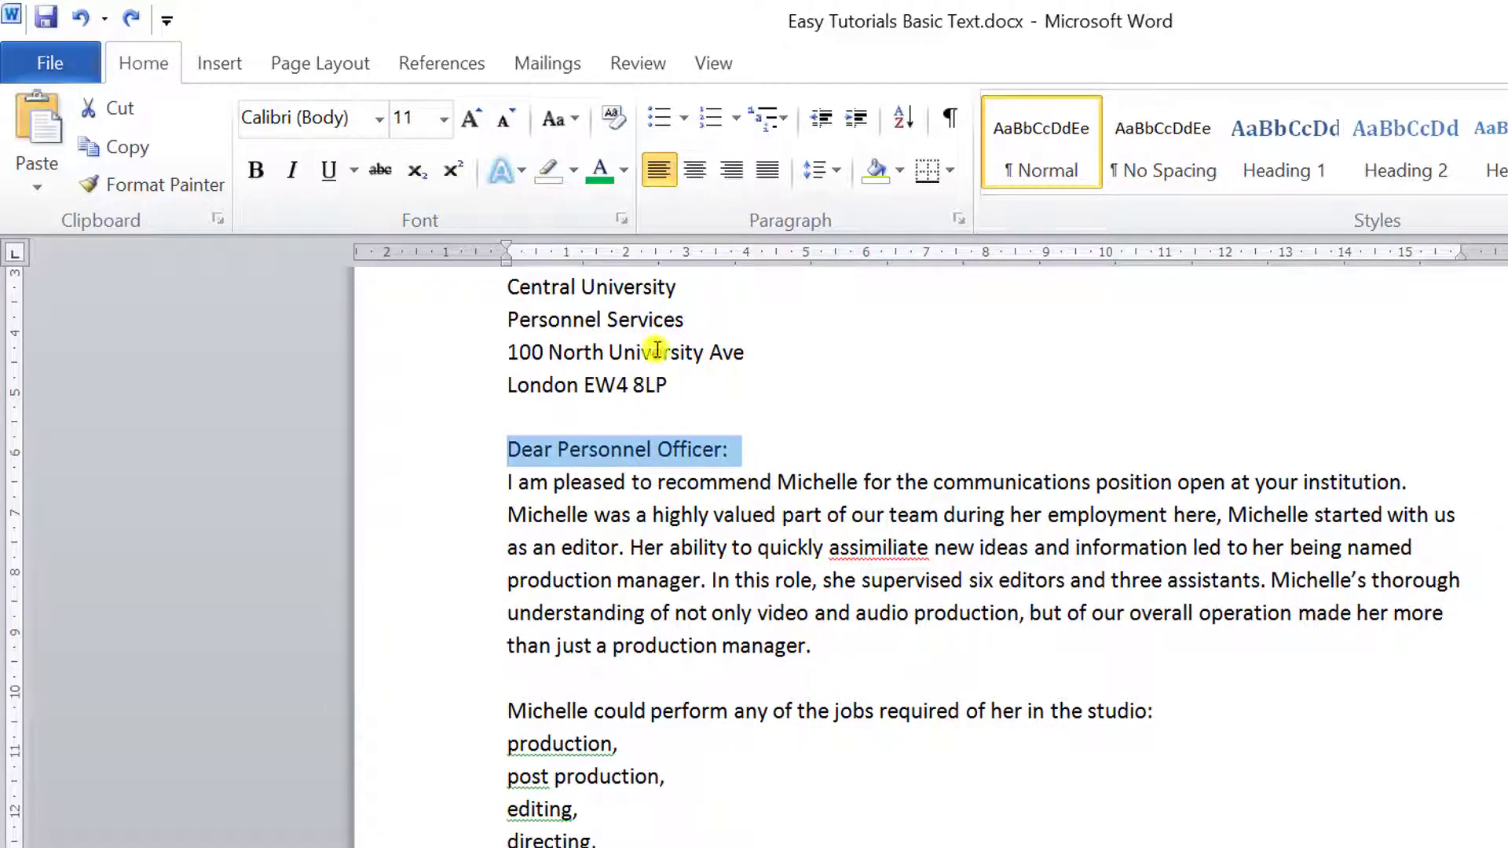
pyautogui.click(605, 172)
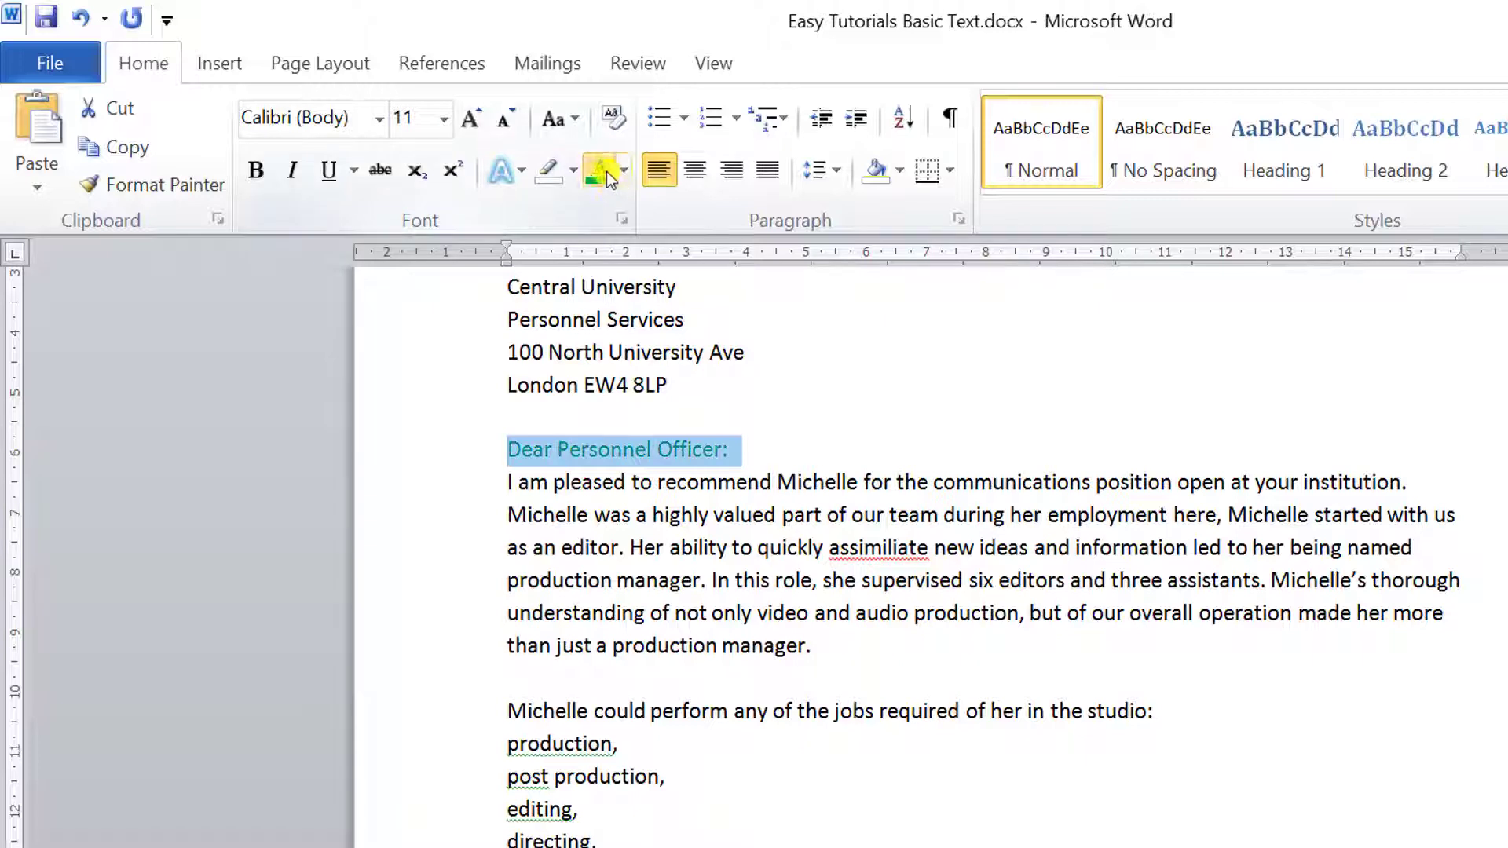
pyautogui.click(253, 172)
pyautogui.click(469, 120)
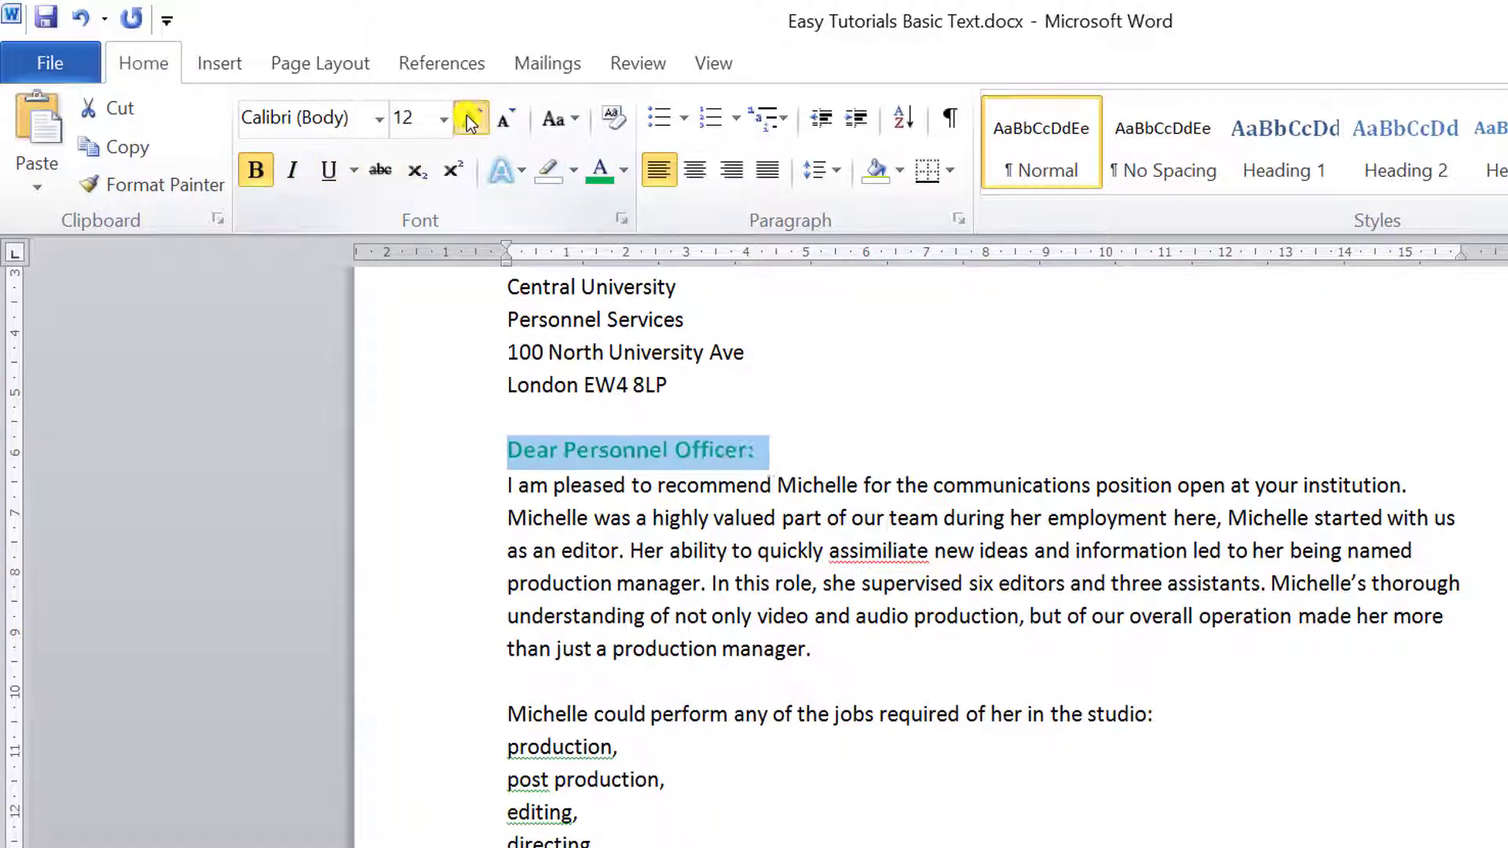
pyautogui.click(470, 120)
pyautogui.click(470, 119)
pyautogui.click(470, 119)
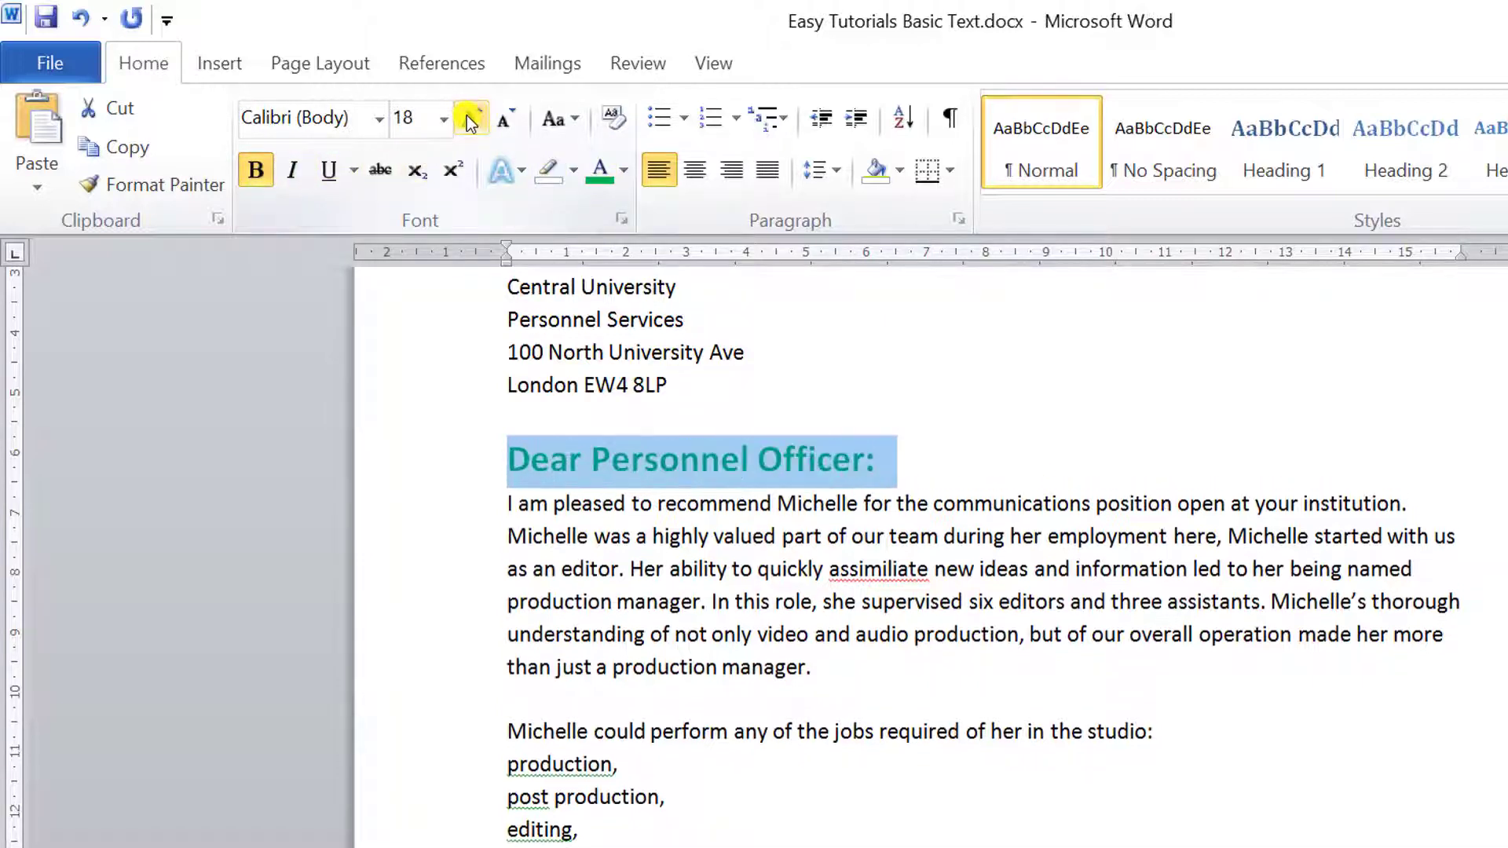
pyautogui.click(977, 502)
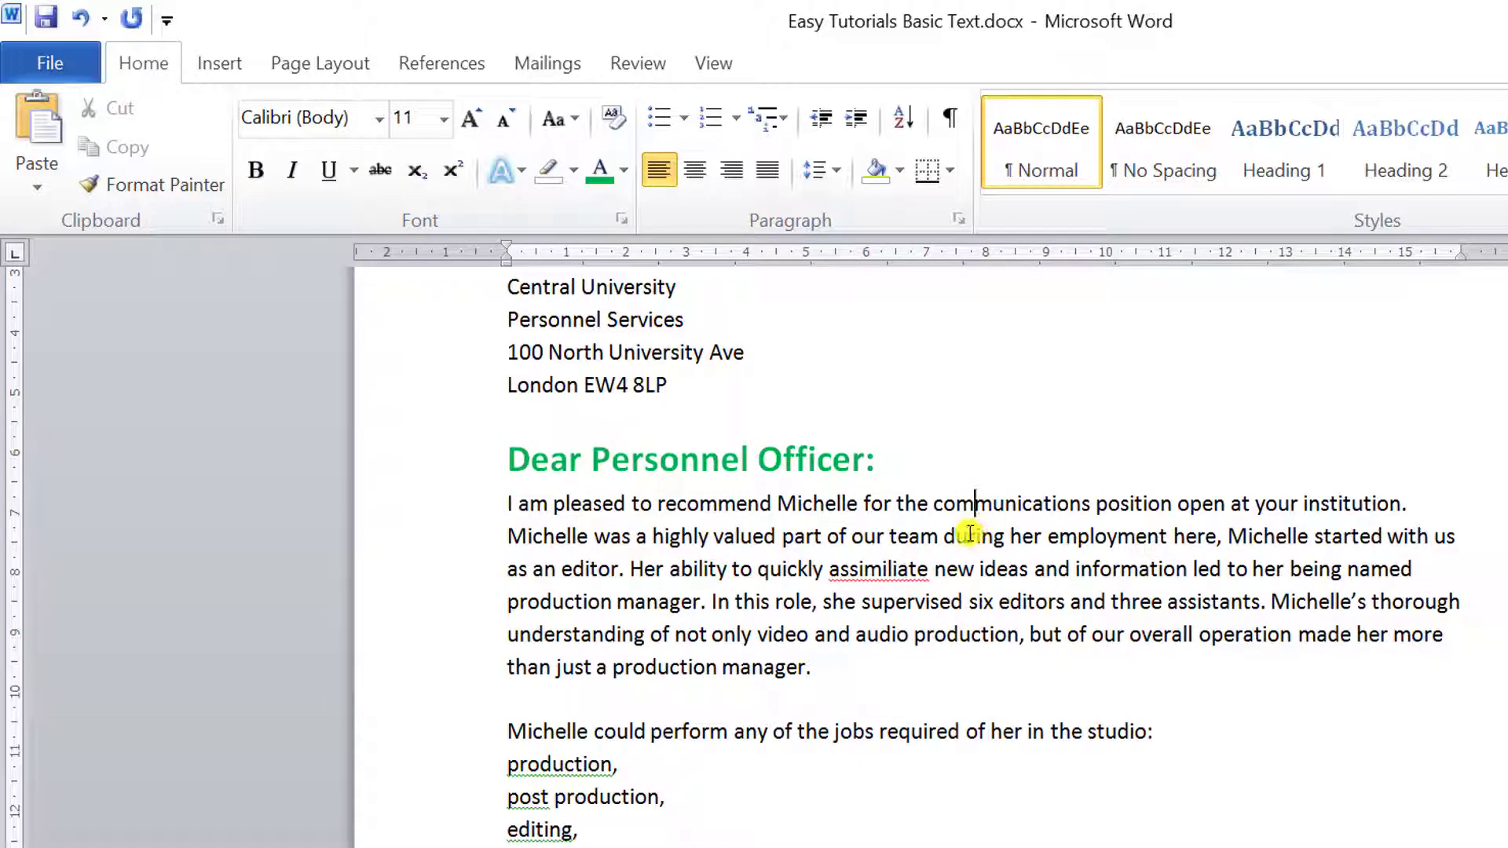
# Undo the size, bold and colour changes on the "Dear Personnel Officer:" line and deselect it
pyautogui.hotkey('ctrl', 'z')
pyautogui.hotkey('ctrl', 'z')
pyautogui.hotkey('ctrl', 'z')
pyautogui.hotkey('ctrl', 'z')
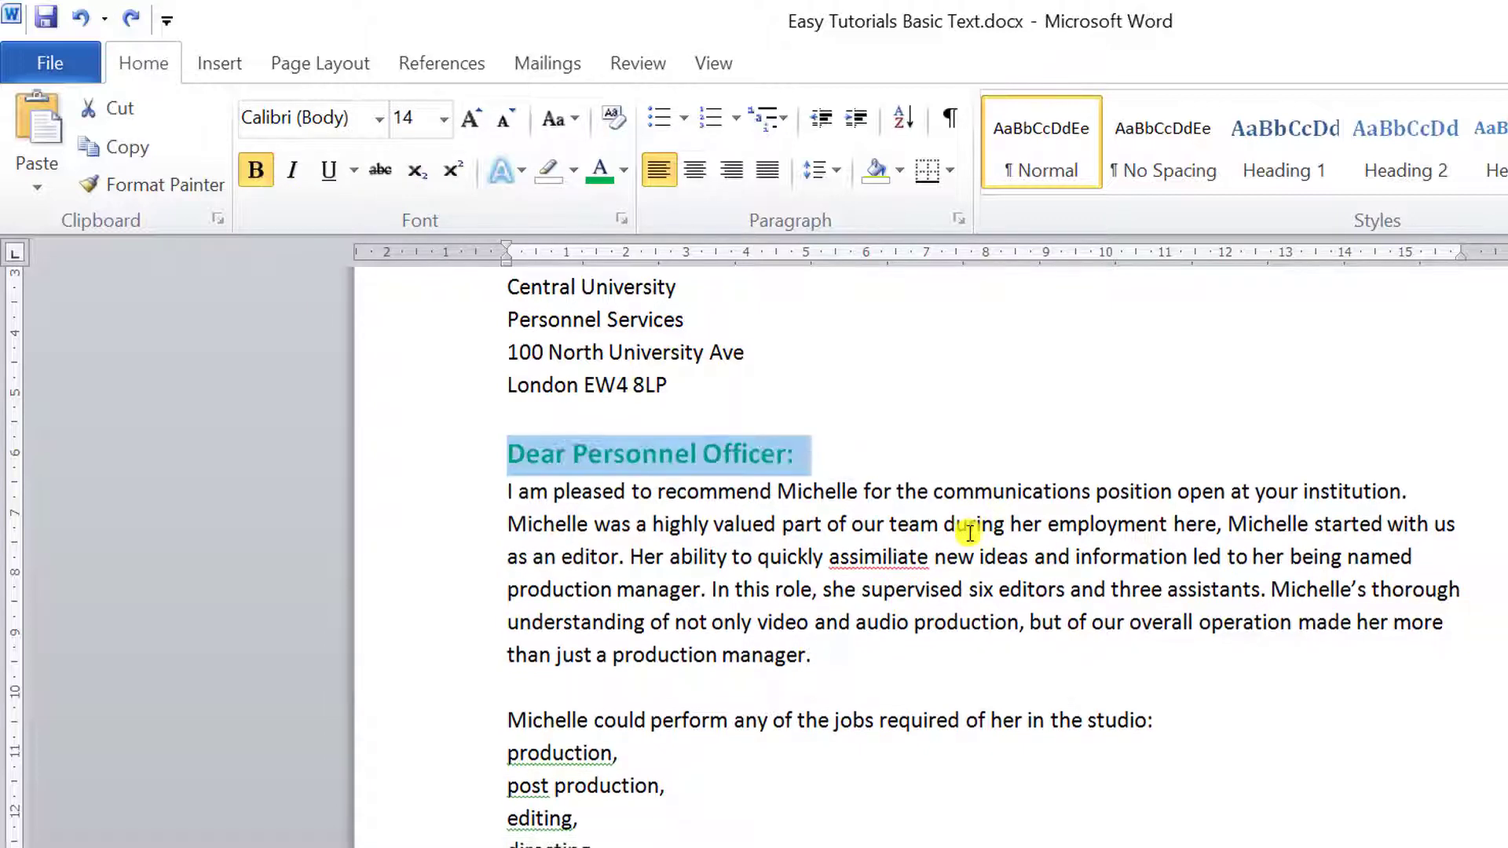
pyautogui.hotkey('ctrl', 'z')
pyautogui.hotkey('ctrl', 'z')
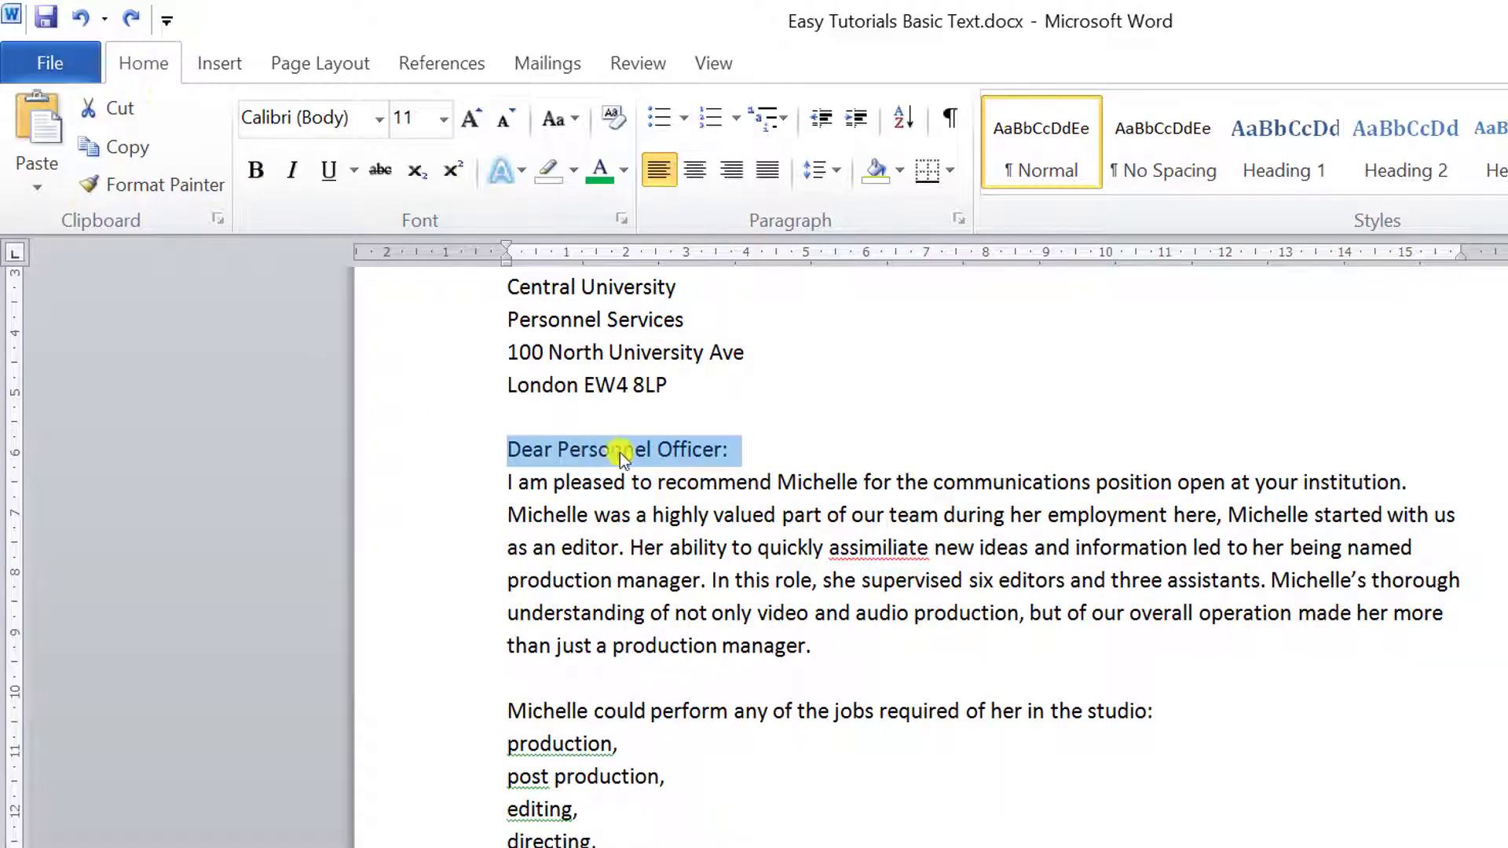
pyautogui.click(767, 456)
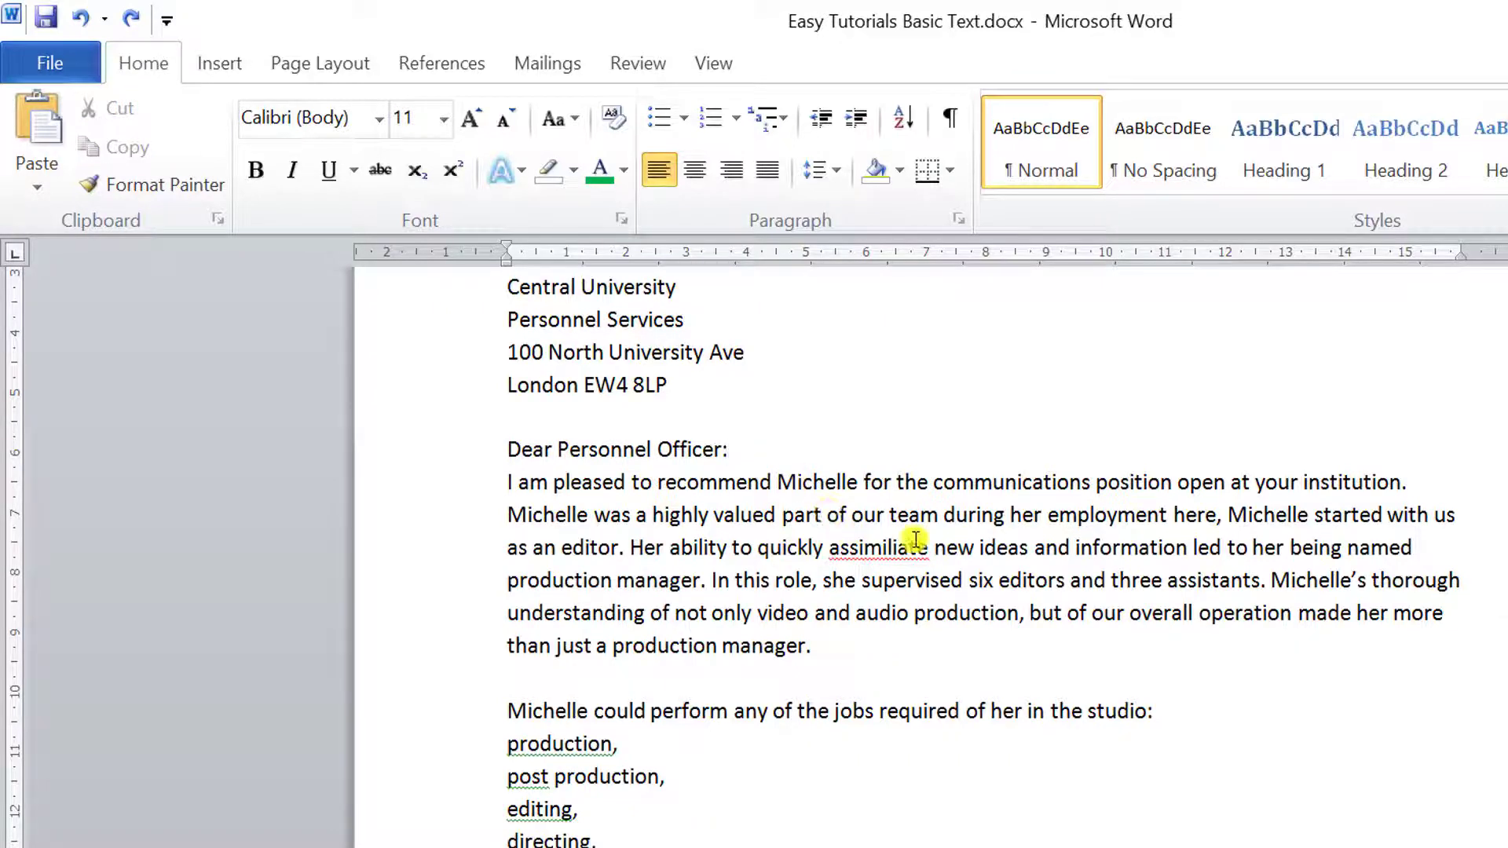
# Examine the letter's underlined spelling and grammar issues and locate the Spelling & Grammar command among the proofing tools
pyautogui.scroll(-1, 916, 540)
pyautogui.scroll(-1, 916, 540)
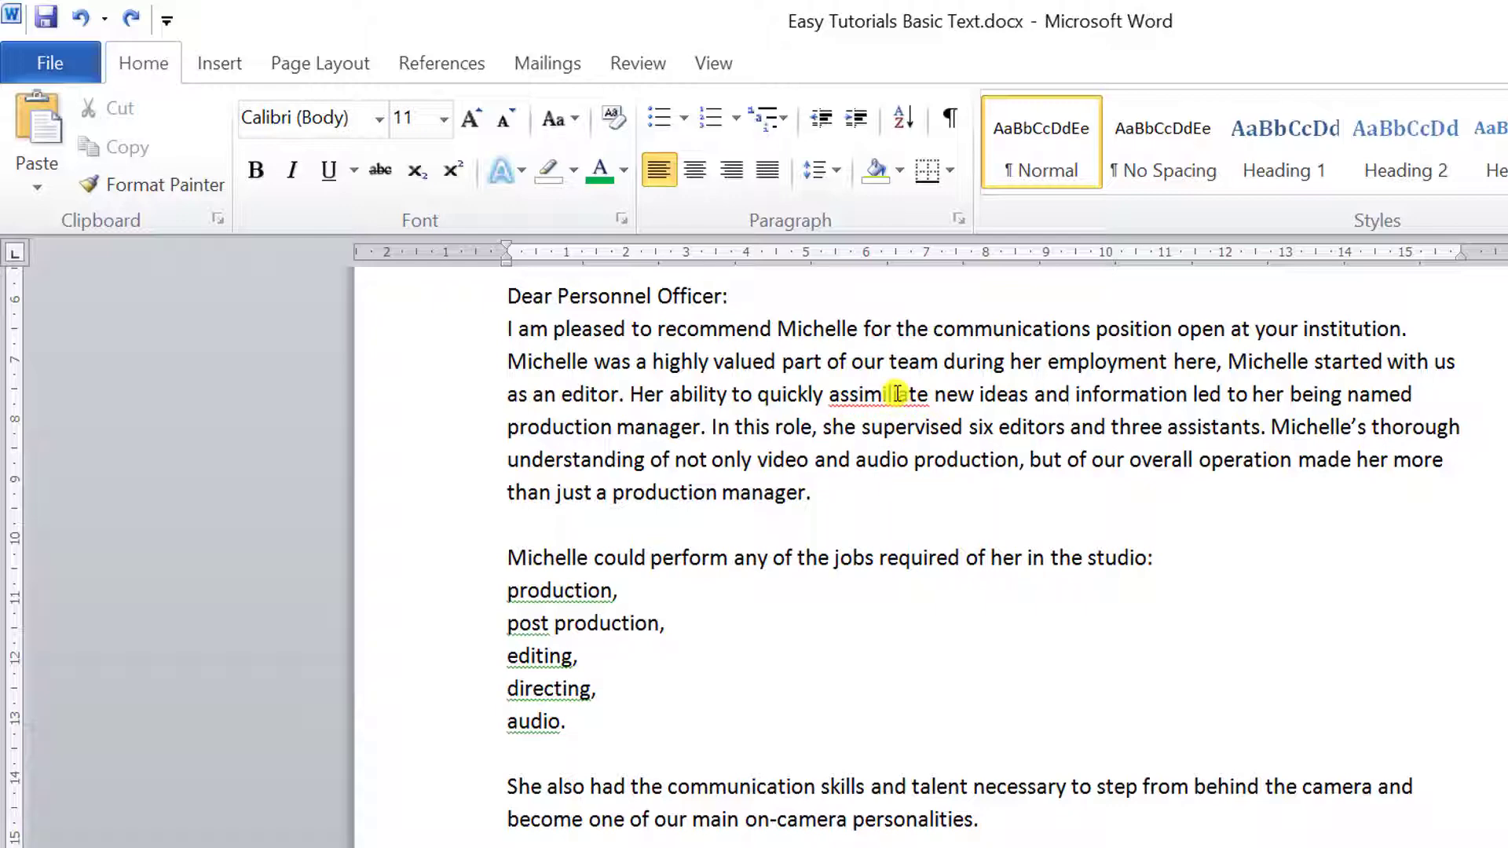
pyautogui.scroll(-1, 957, 595)
pyautogui.scroll(-1, 957, 594)
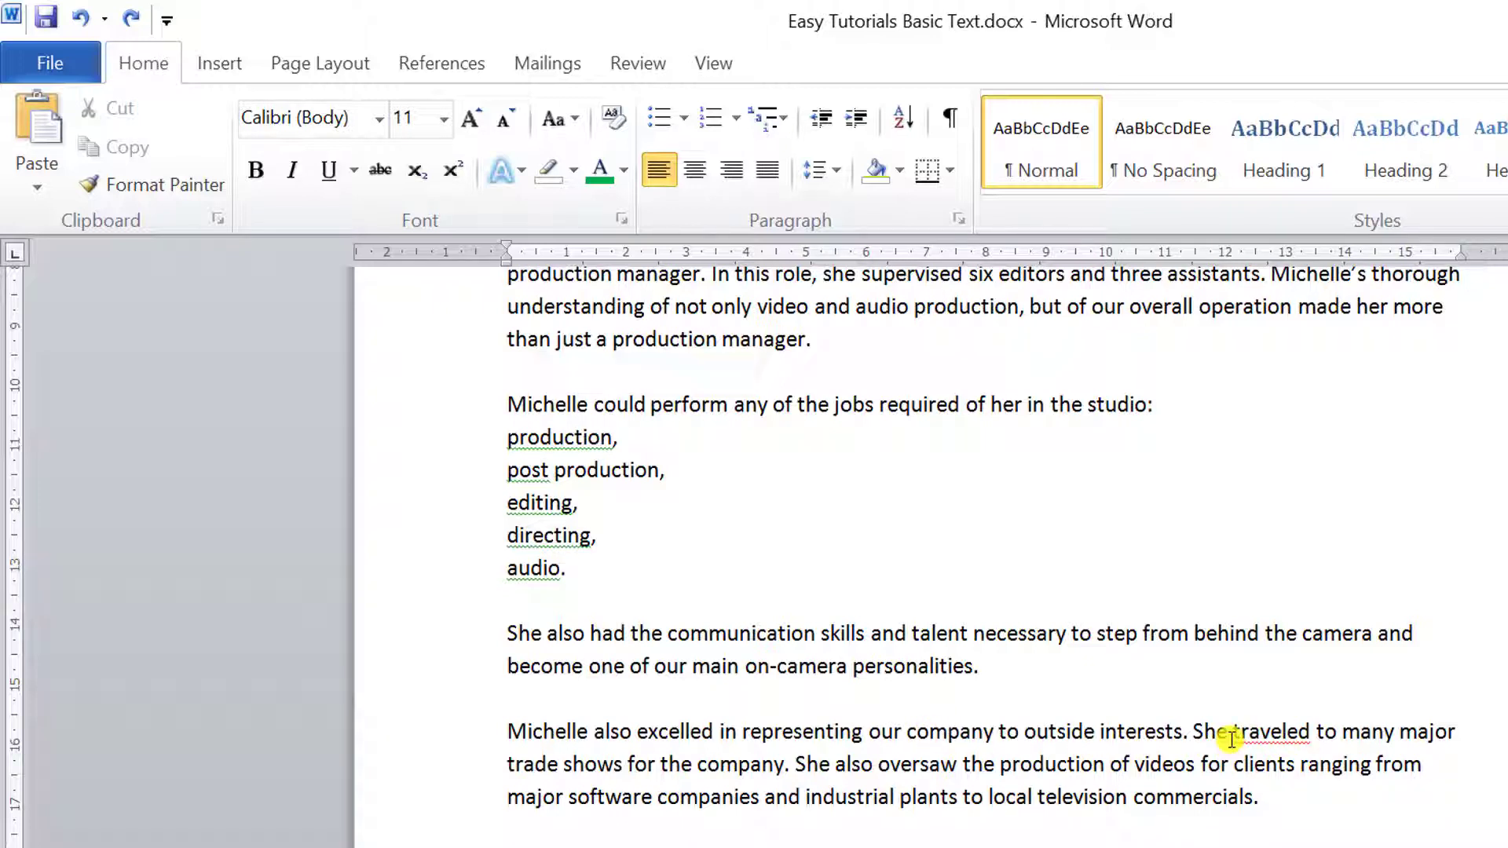
pyautogui.scroll(1, 1231, 738)
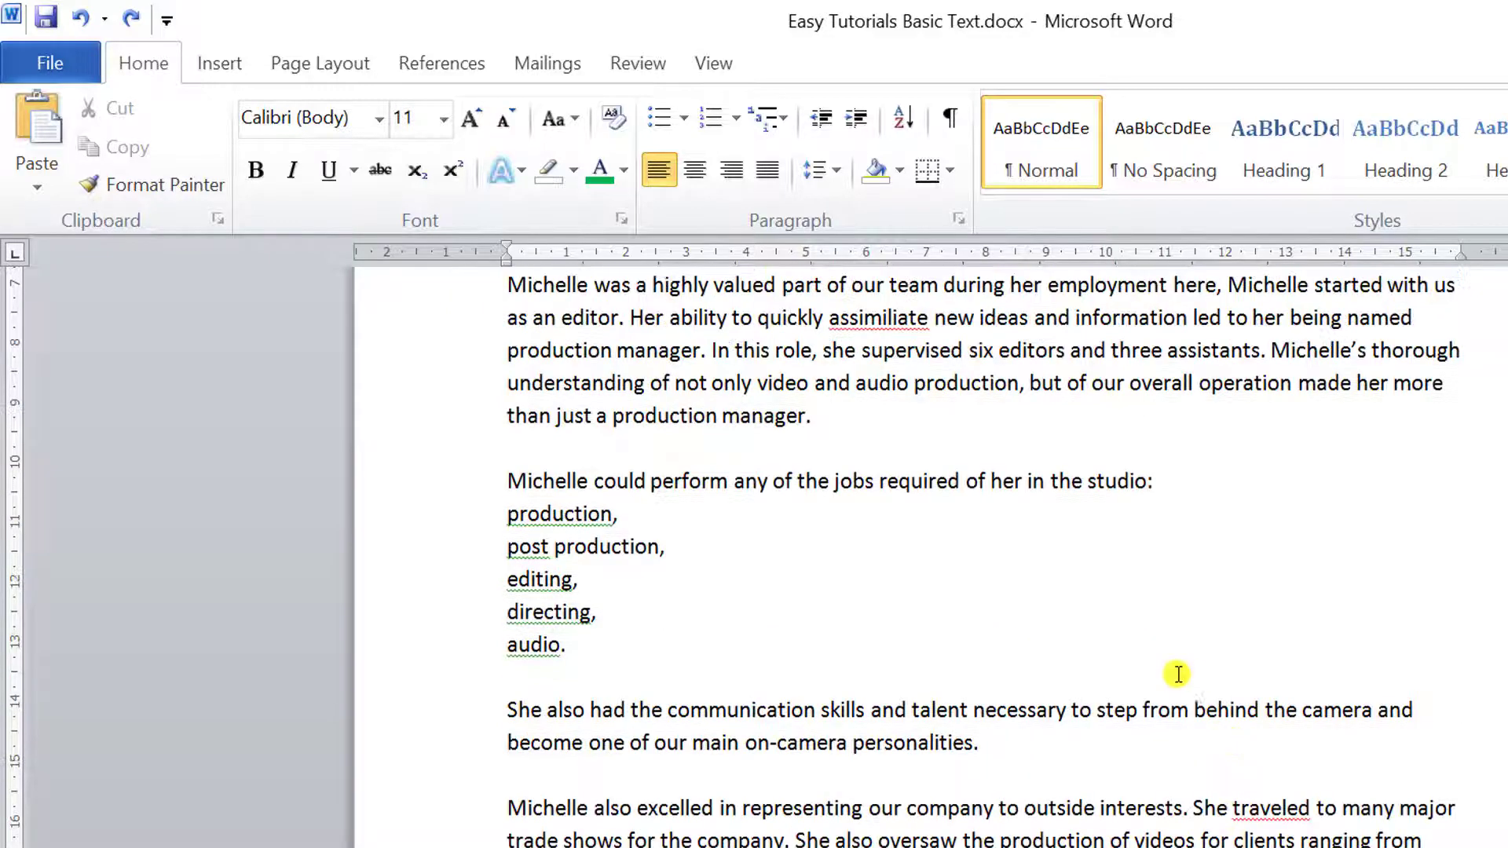
pyautogui.scroll(1, 927, 644)
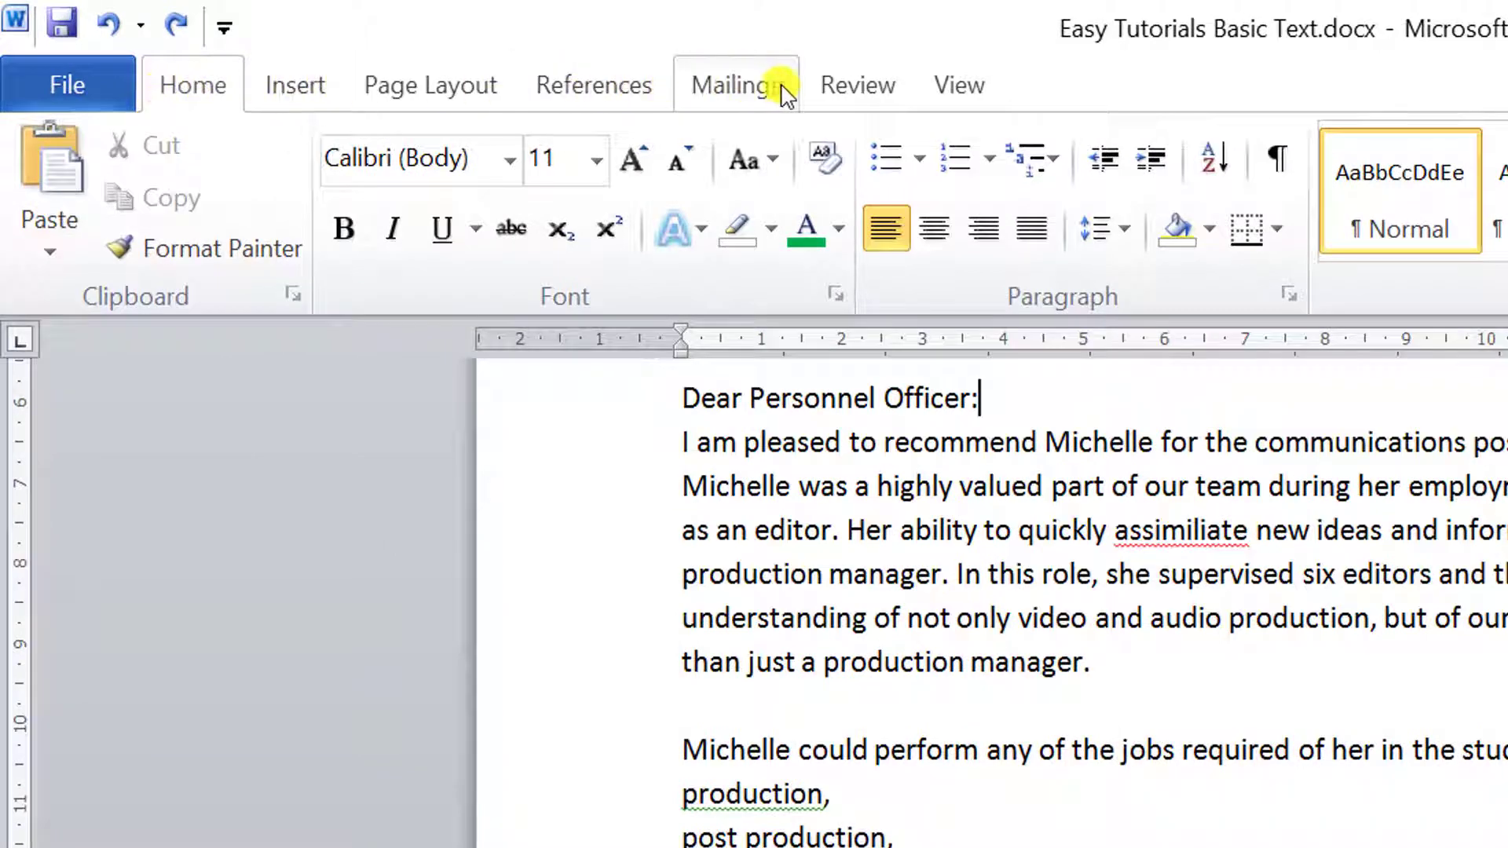
pyautogui.click(847, 100)
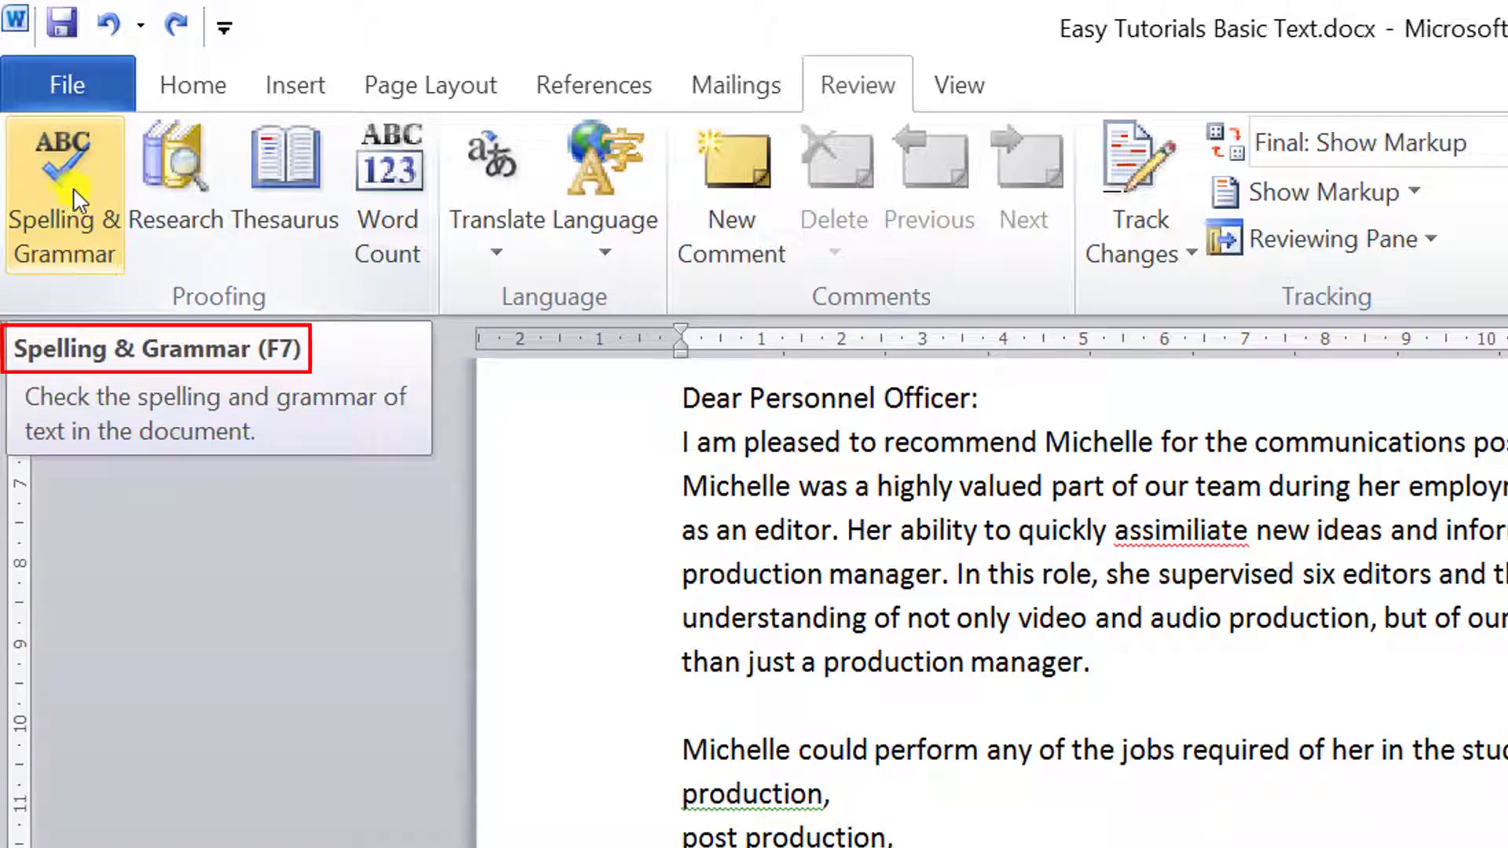
pyautogui.click(191, 88)
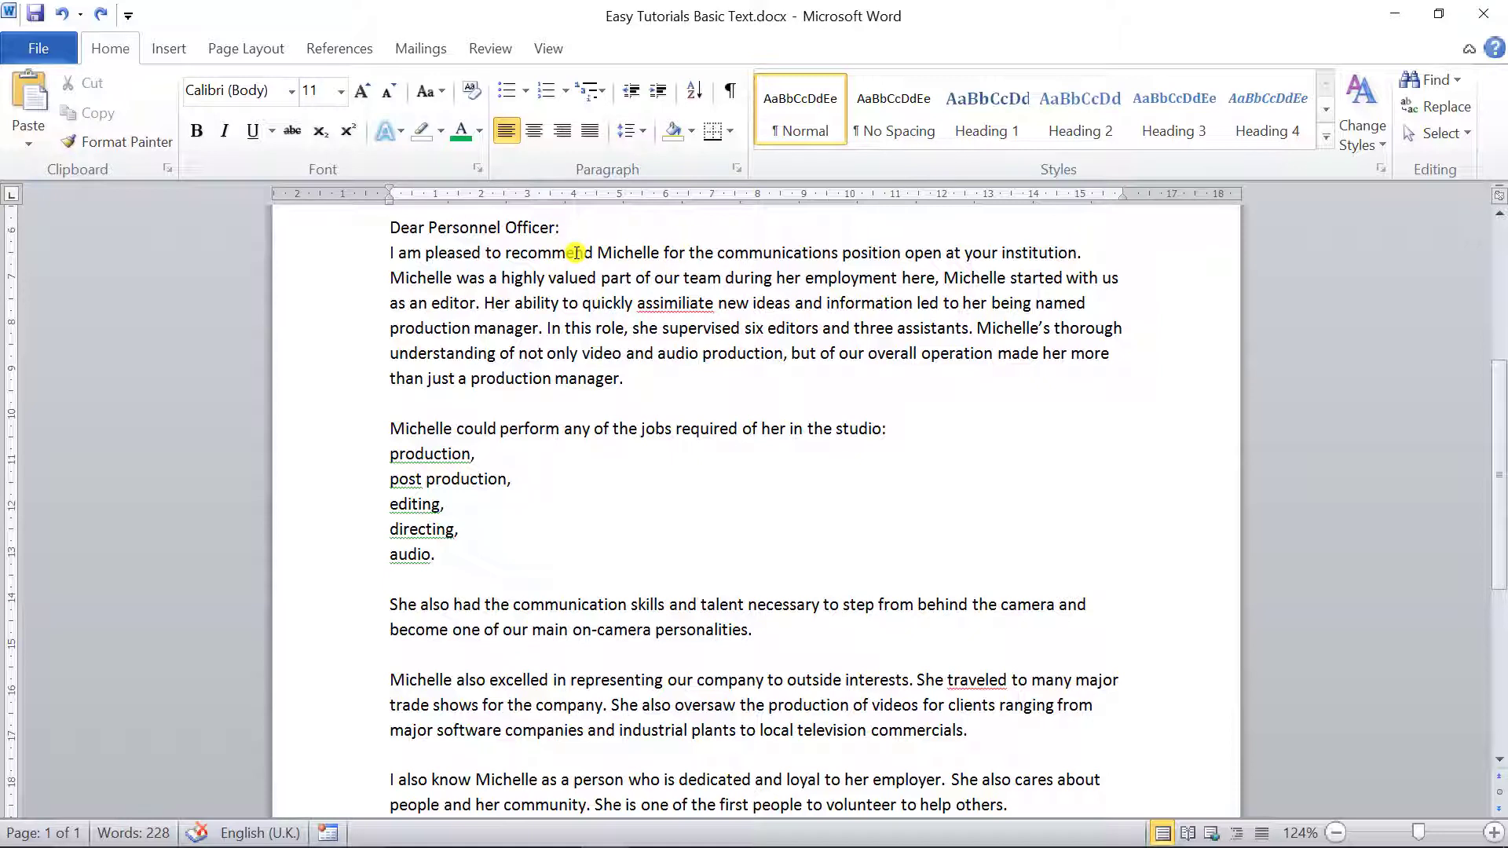
# Start the spelling and grammar check and toggle Check grammar off and on, leaving it turned on
pyautogui.press('F7')
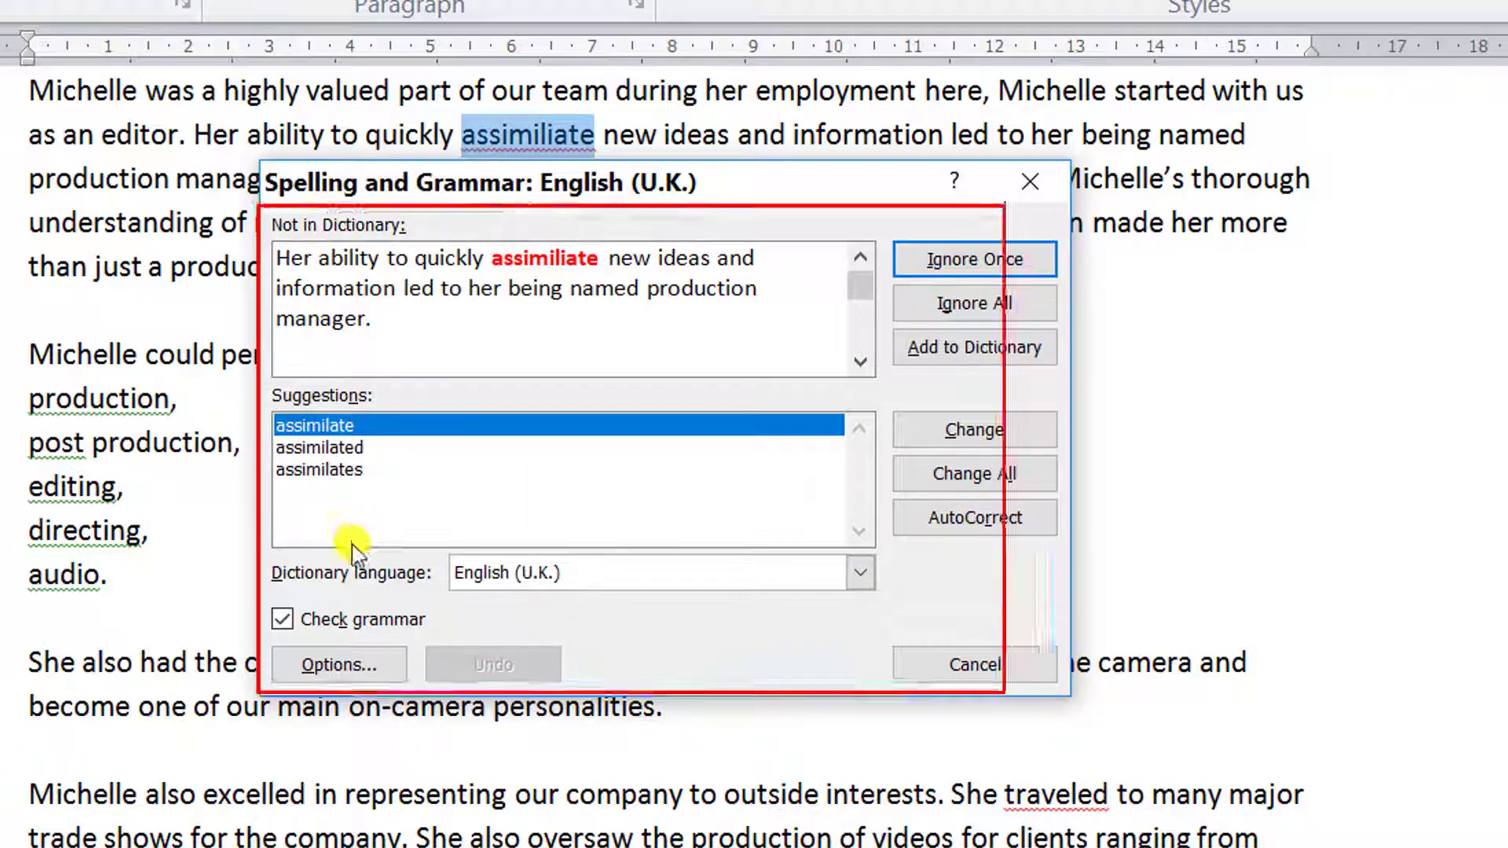
pyautogui.click(283, 623)
pyautogui.click(285, 626)
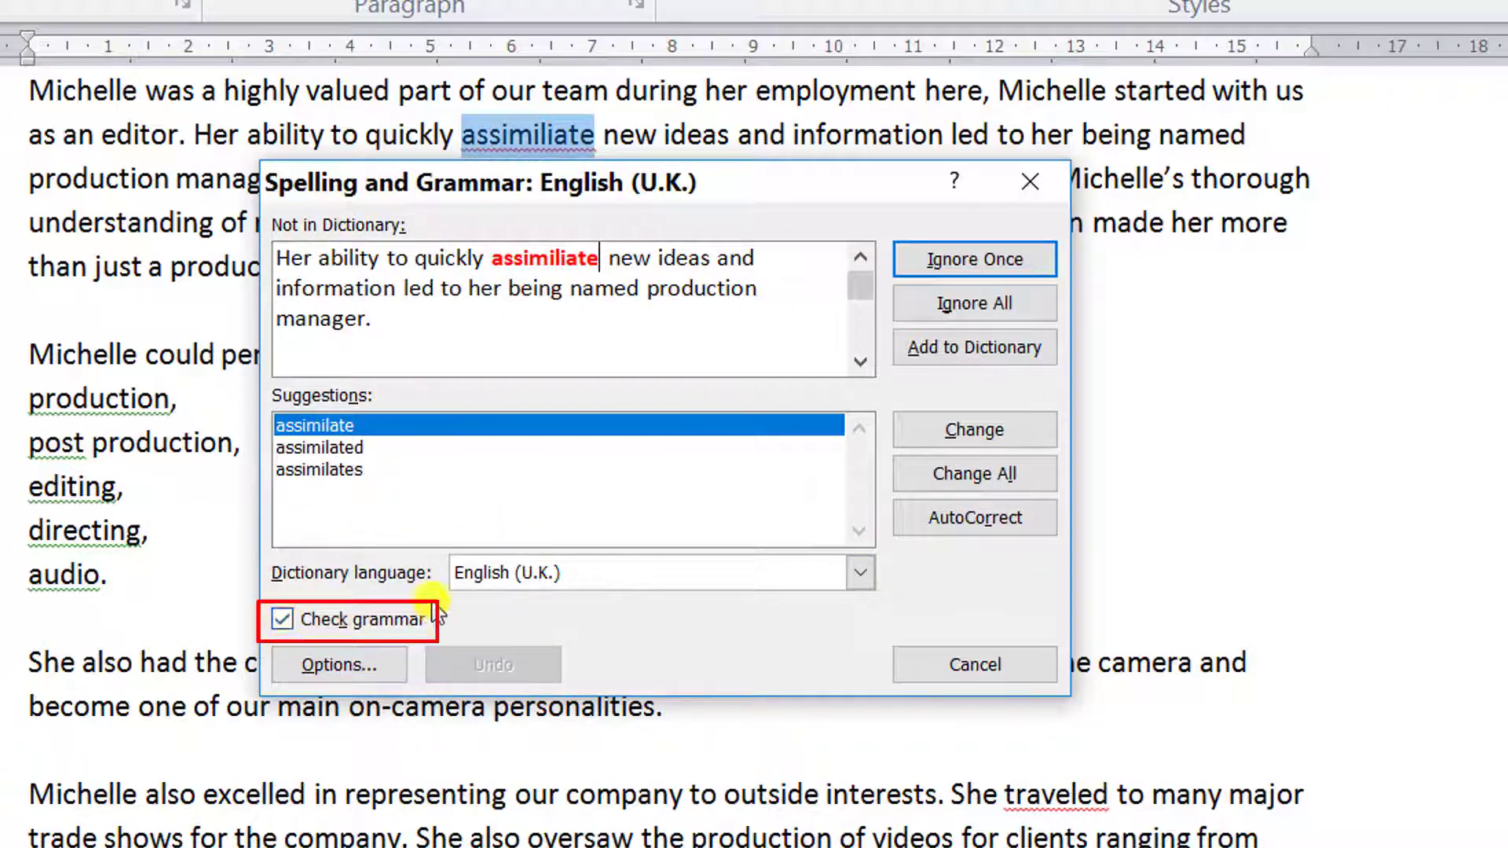
pyautogui.click(281, 621)
pyautogui.click(285, 625)
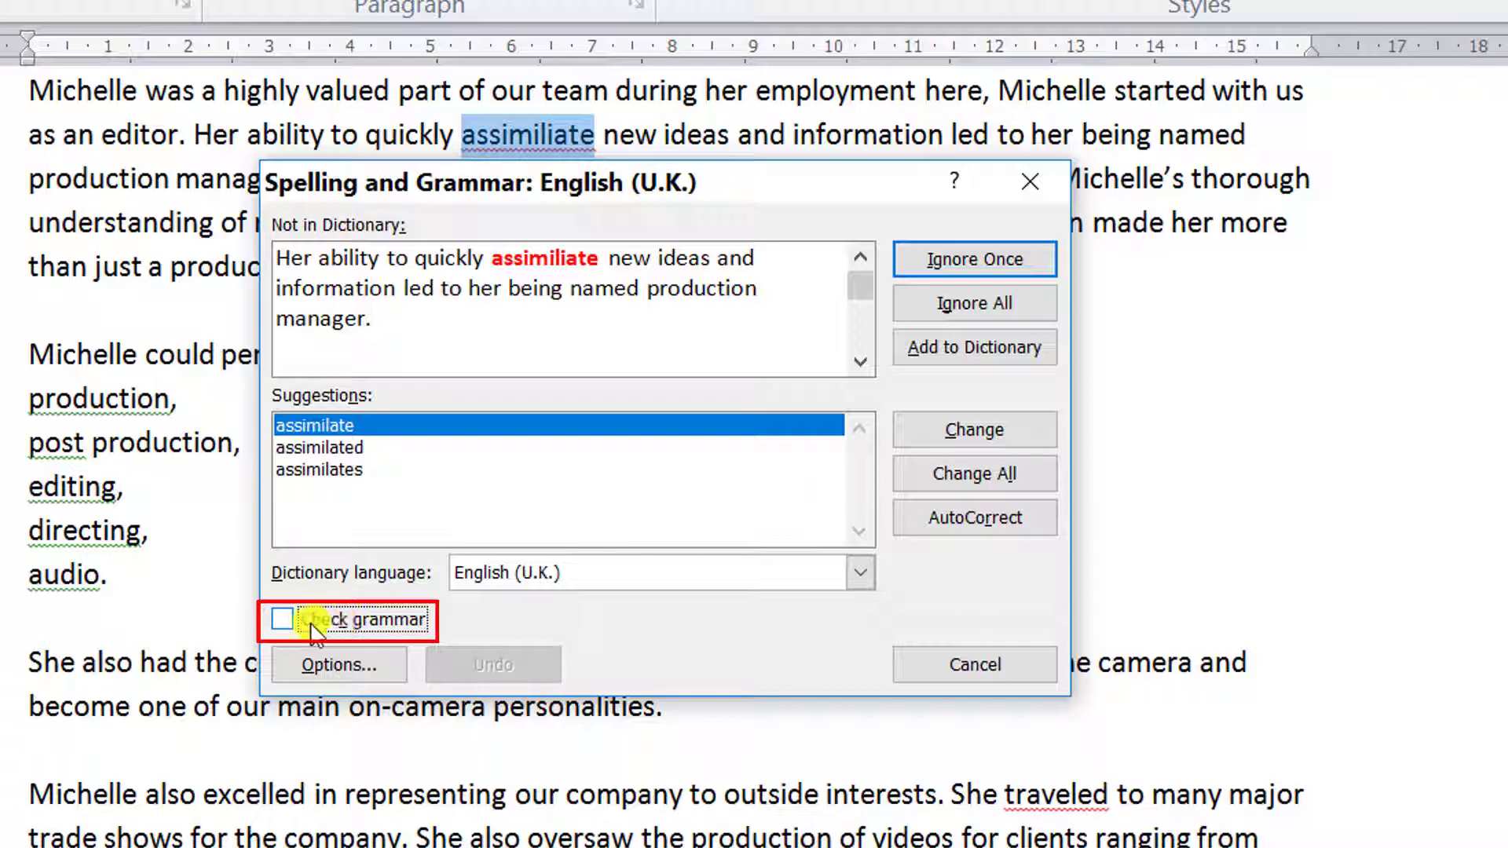
pyautogui.click(285, 621)
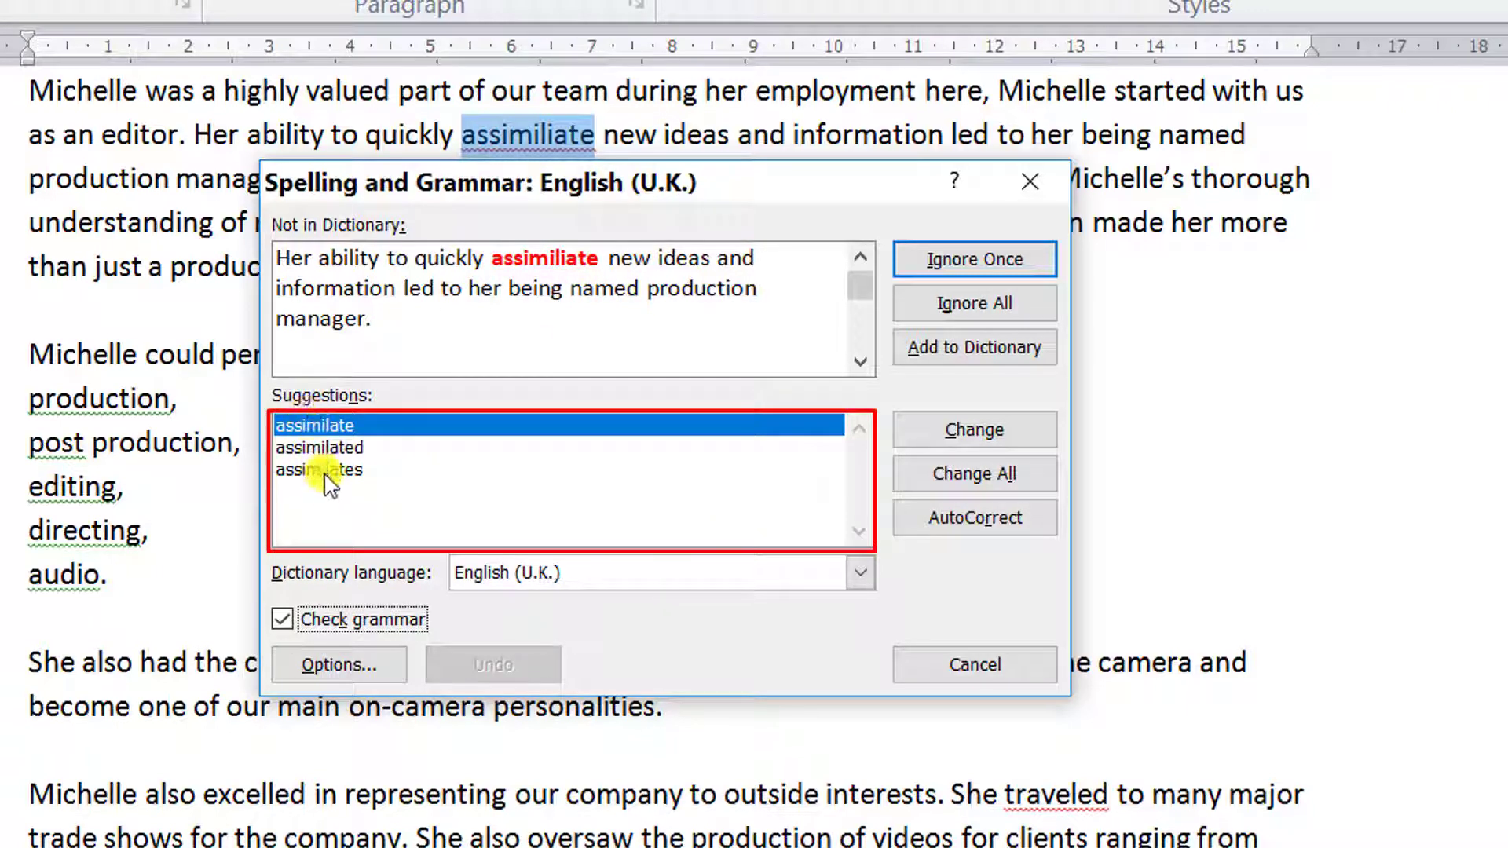
# Correct the misspelled word "assimiliate" to the suggested "assimilate" in the spelling check
pyautogui.click(340, 430)
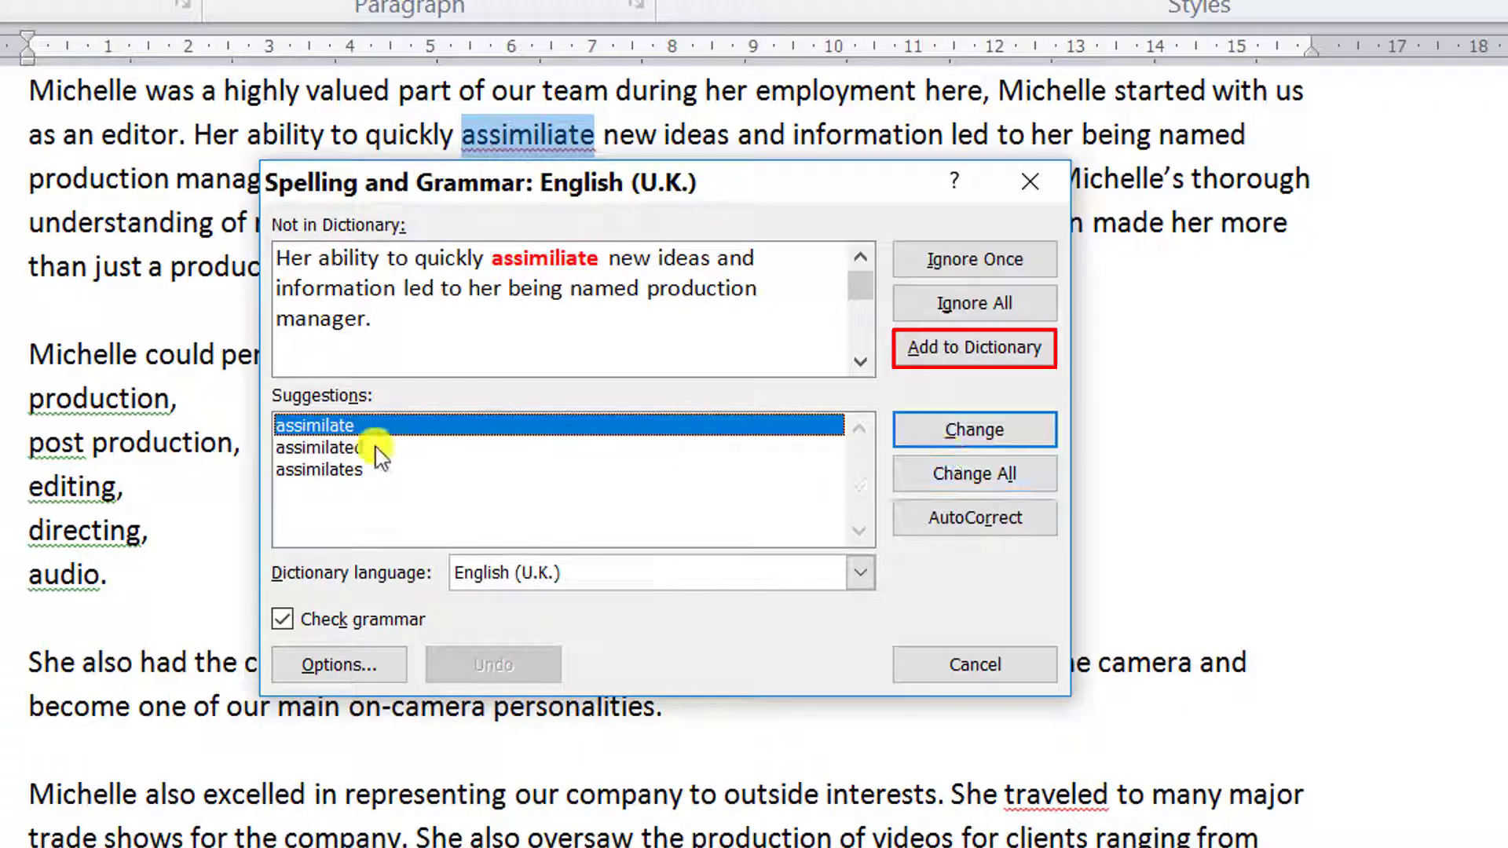
pyautogui.click(977, 438)
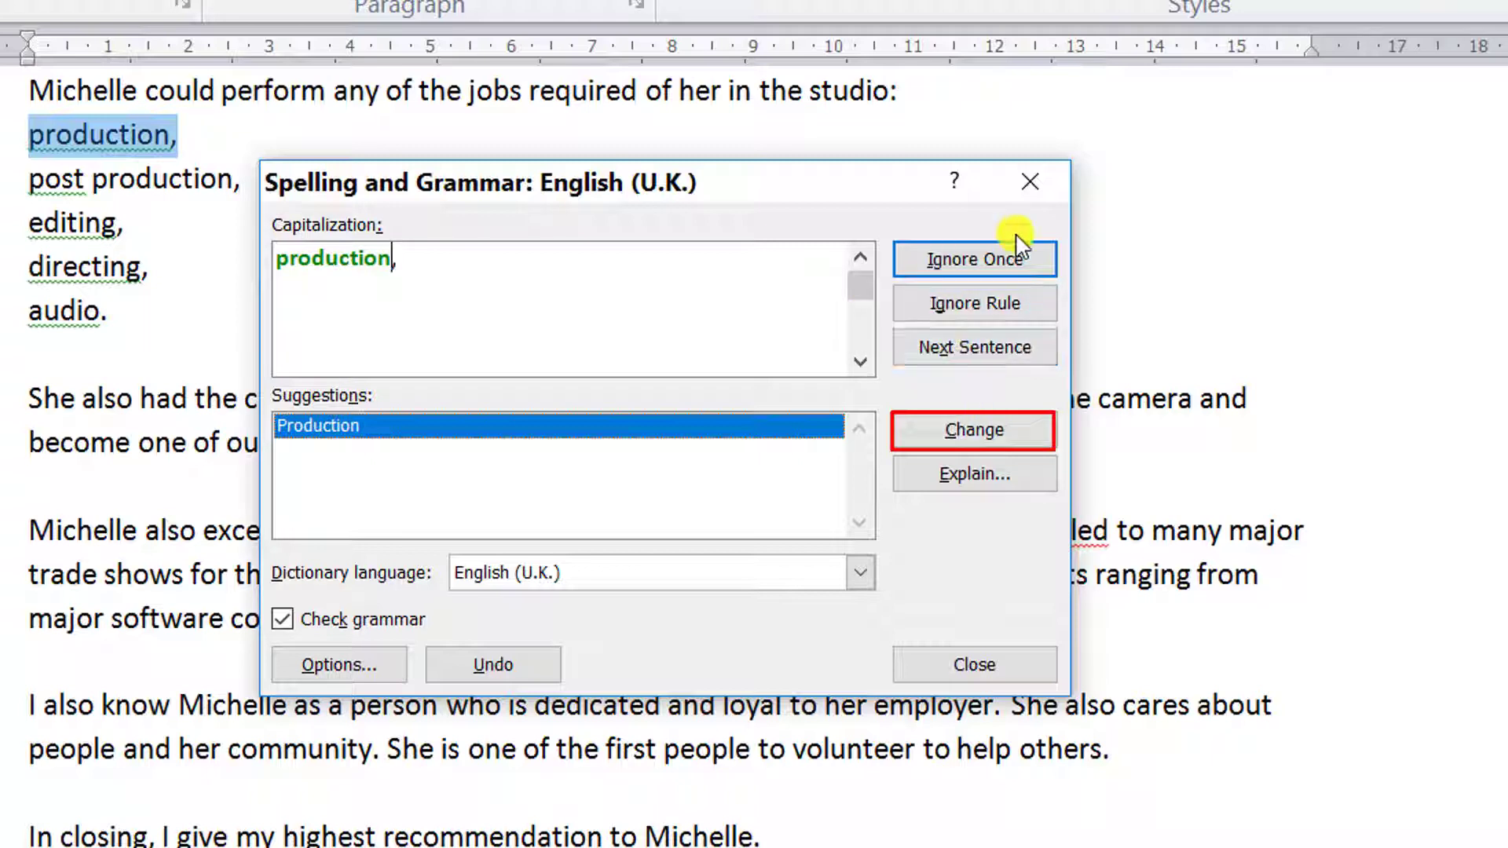
# Ignore the capitalization suggestions for the list from "production" to "audio" once each, and change "traveled" to "travelled" to finish the check
pyautogui.click(994, 271)
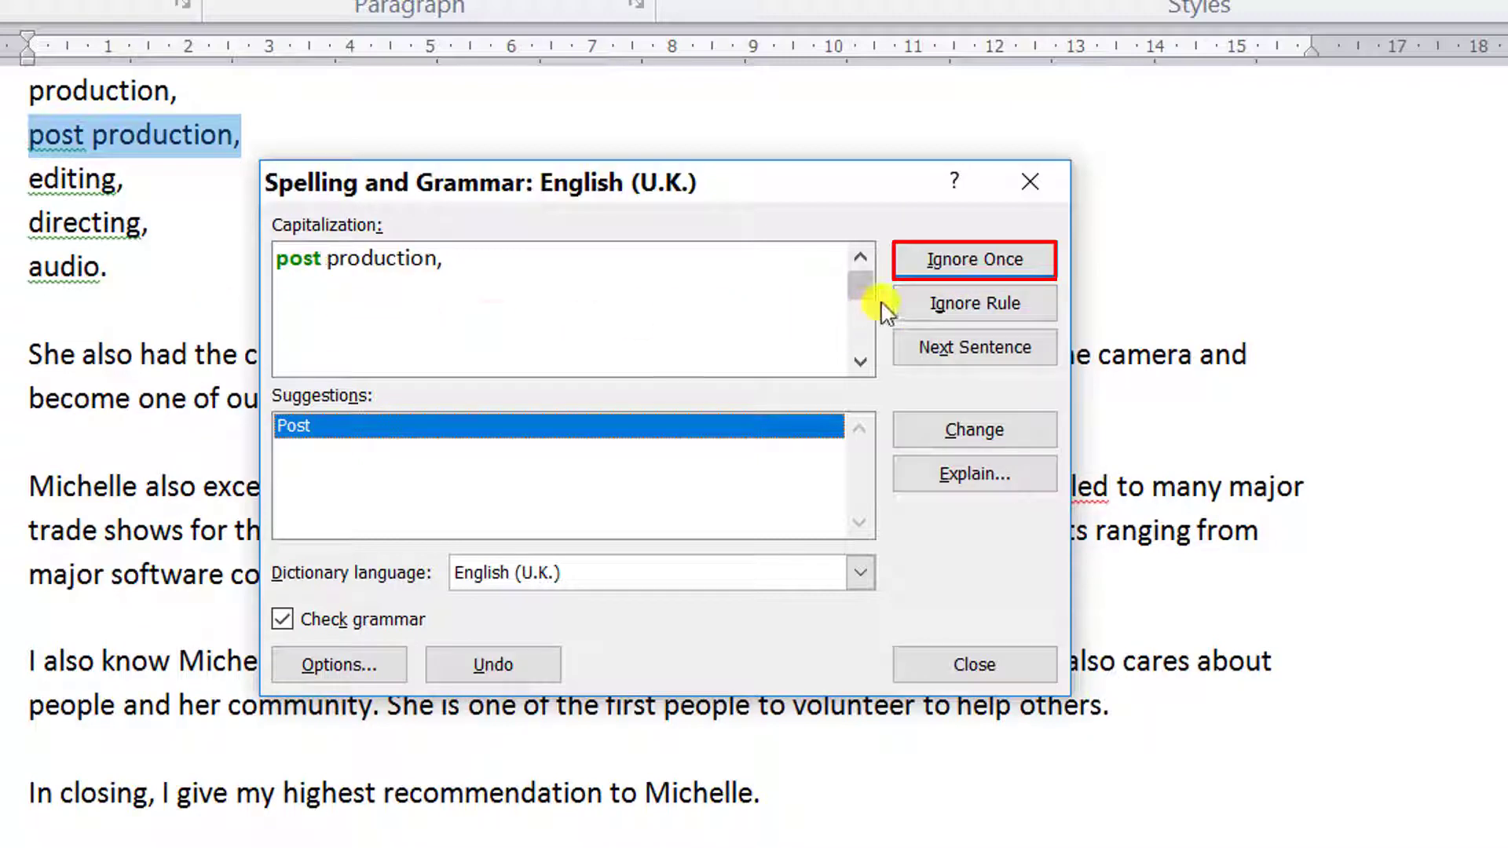
pyautogui.click(978, 263)
pyautogui.click(978, 265)
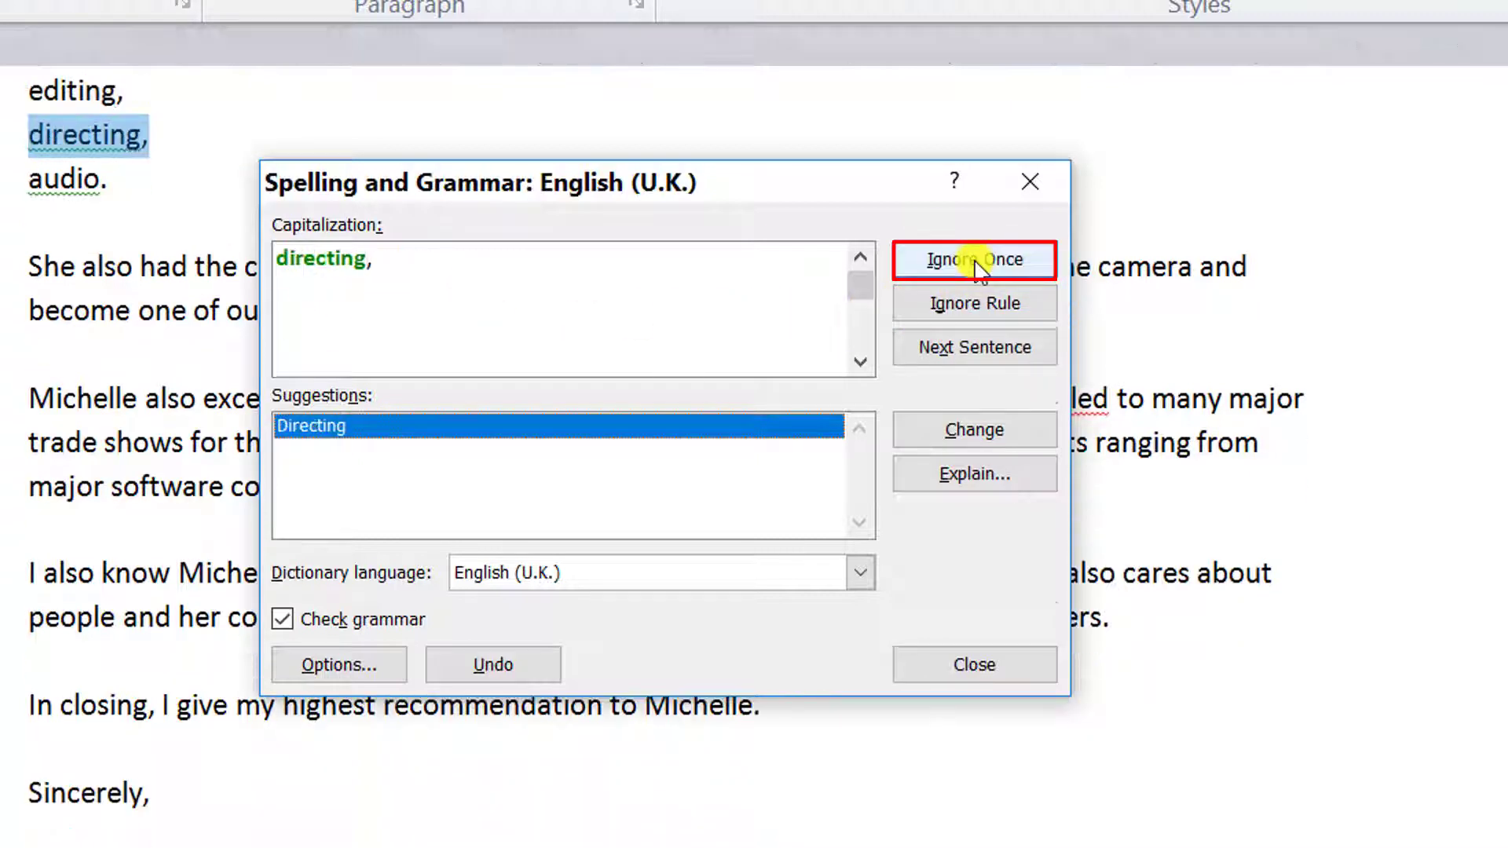
pyautogui.click(978, 266)
pyautogui.click(978, 265)
pyautogui.click(978, 266)
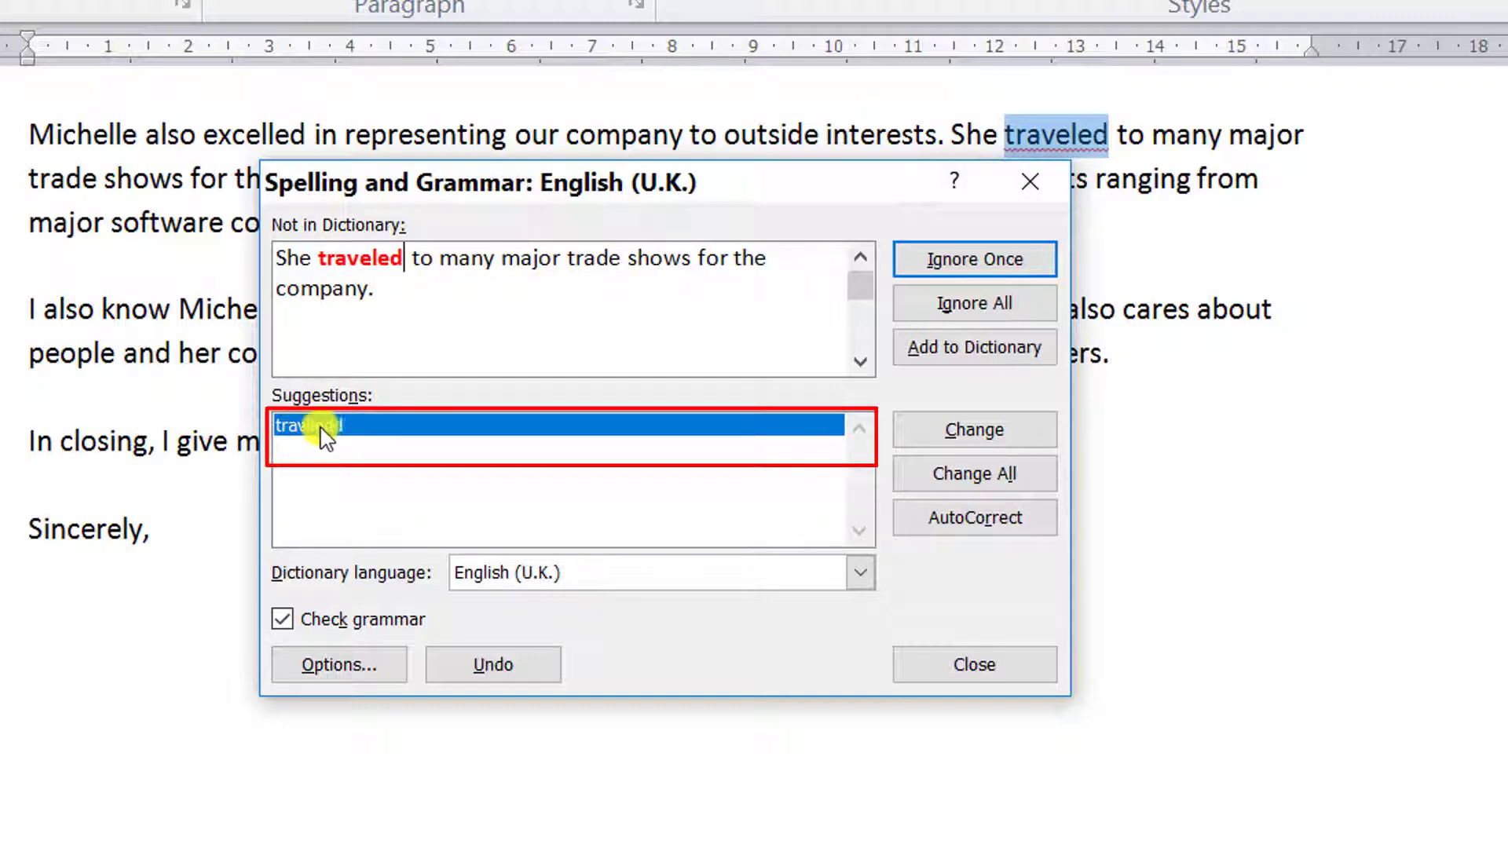
pyautogui.click(942, 439)
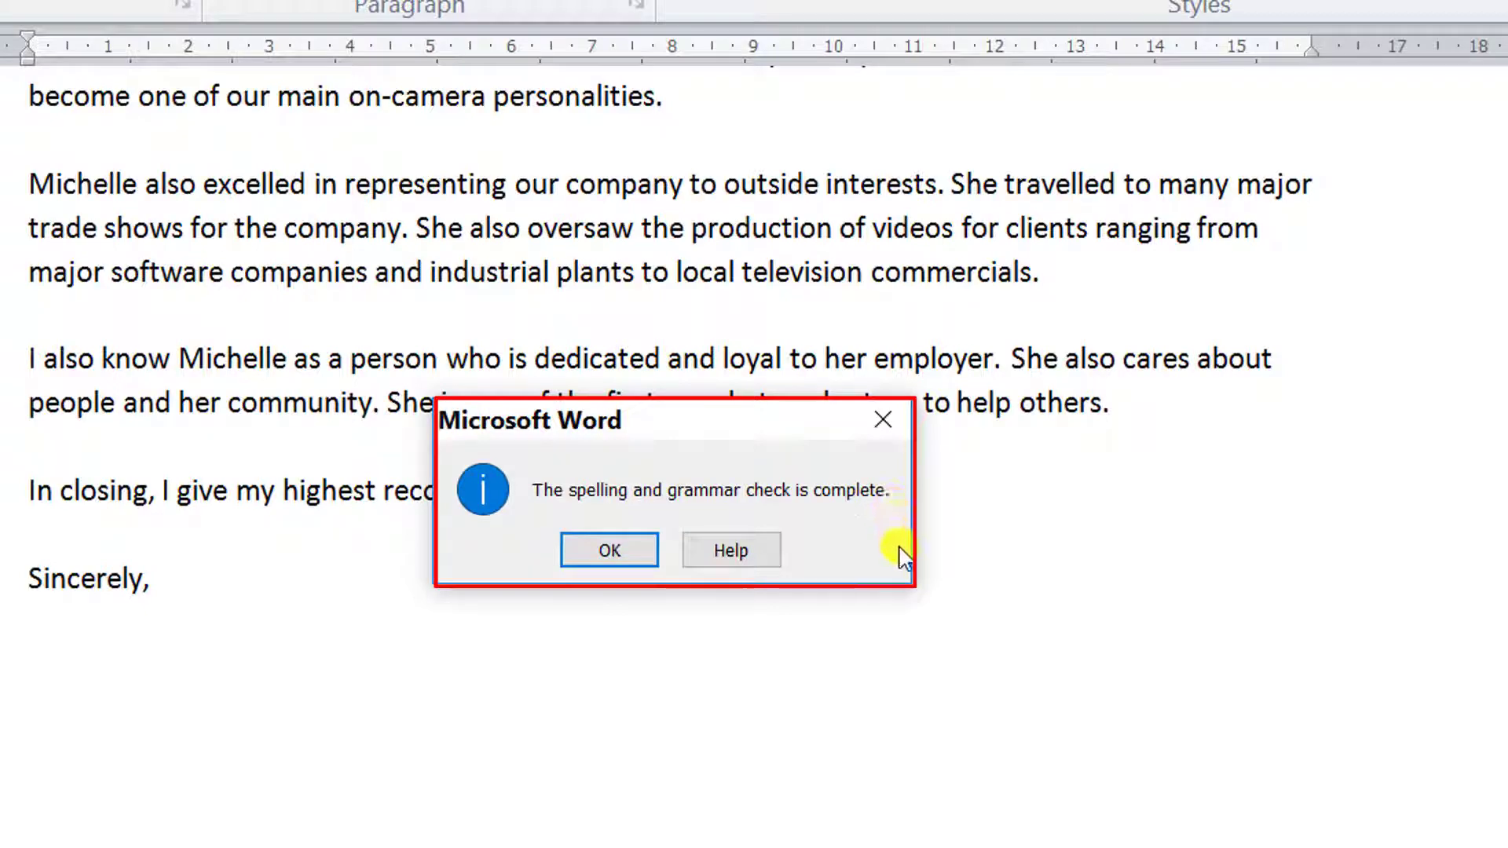
pyautogui.click(610, 550)
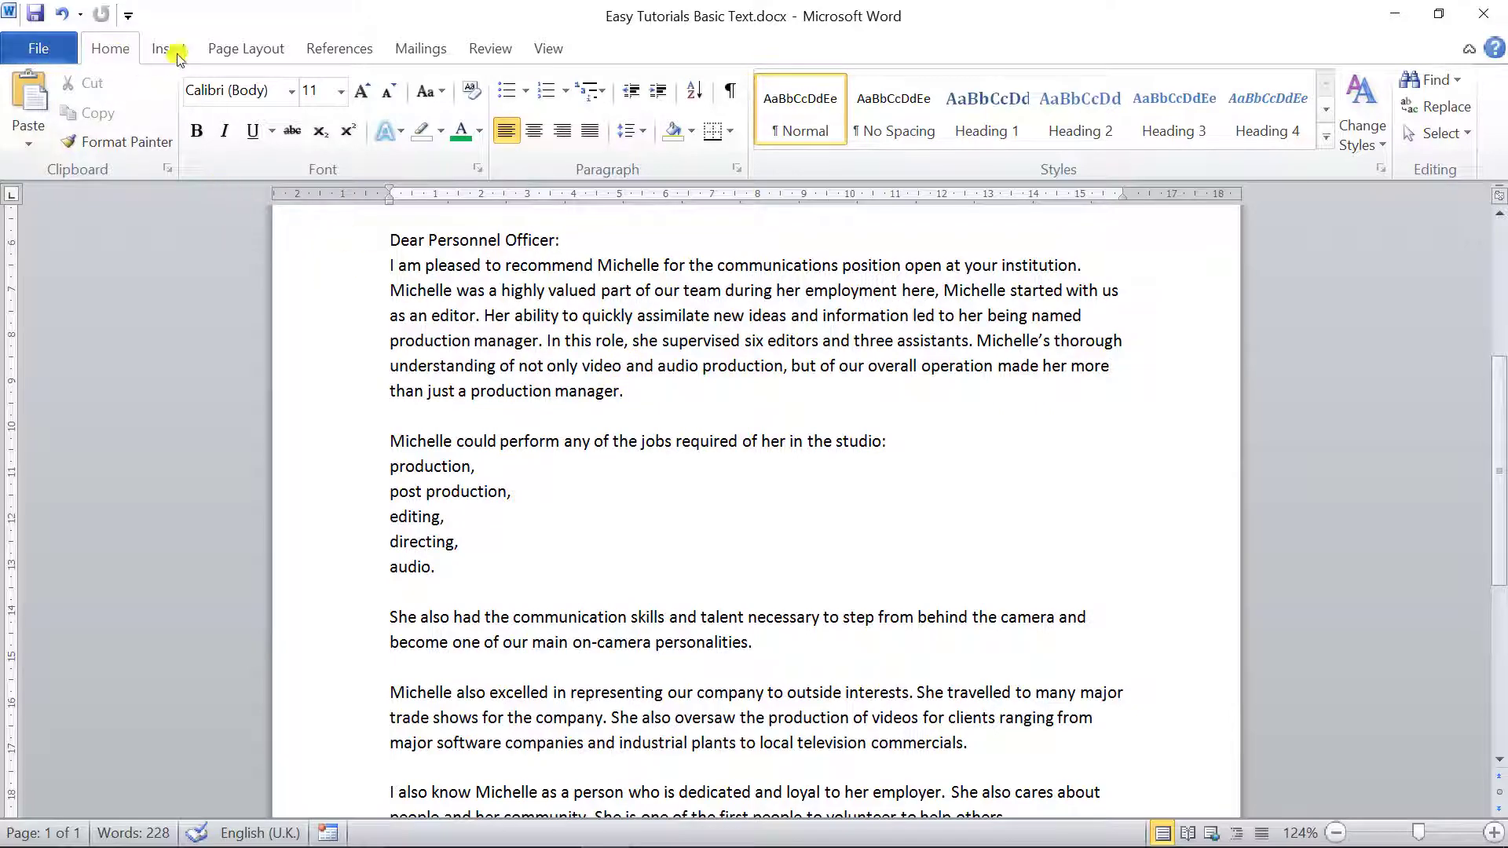
pyautogui.click(492, 50)
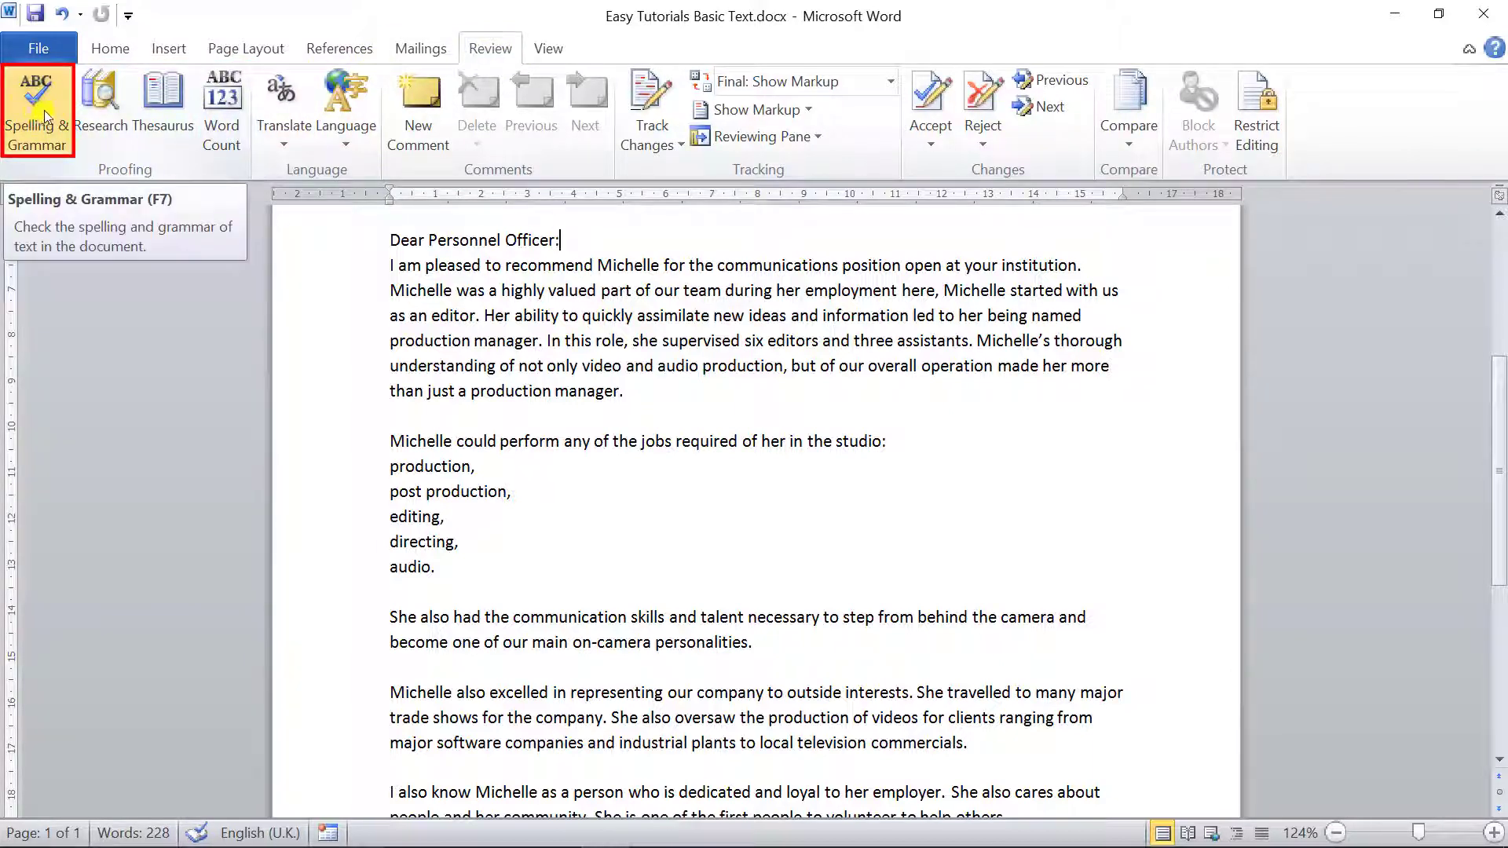
pyautogui.click(110, 50)
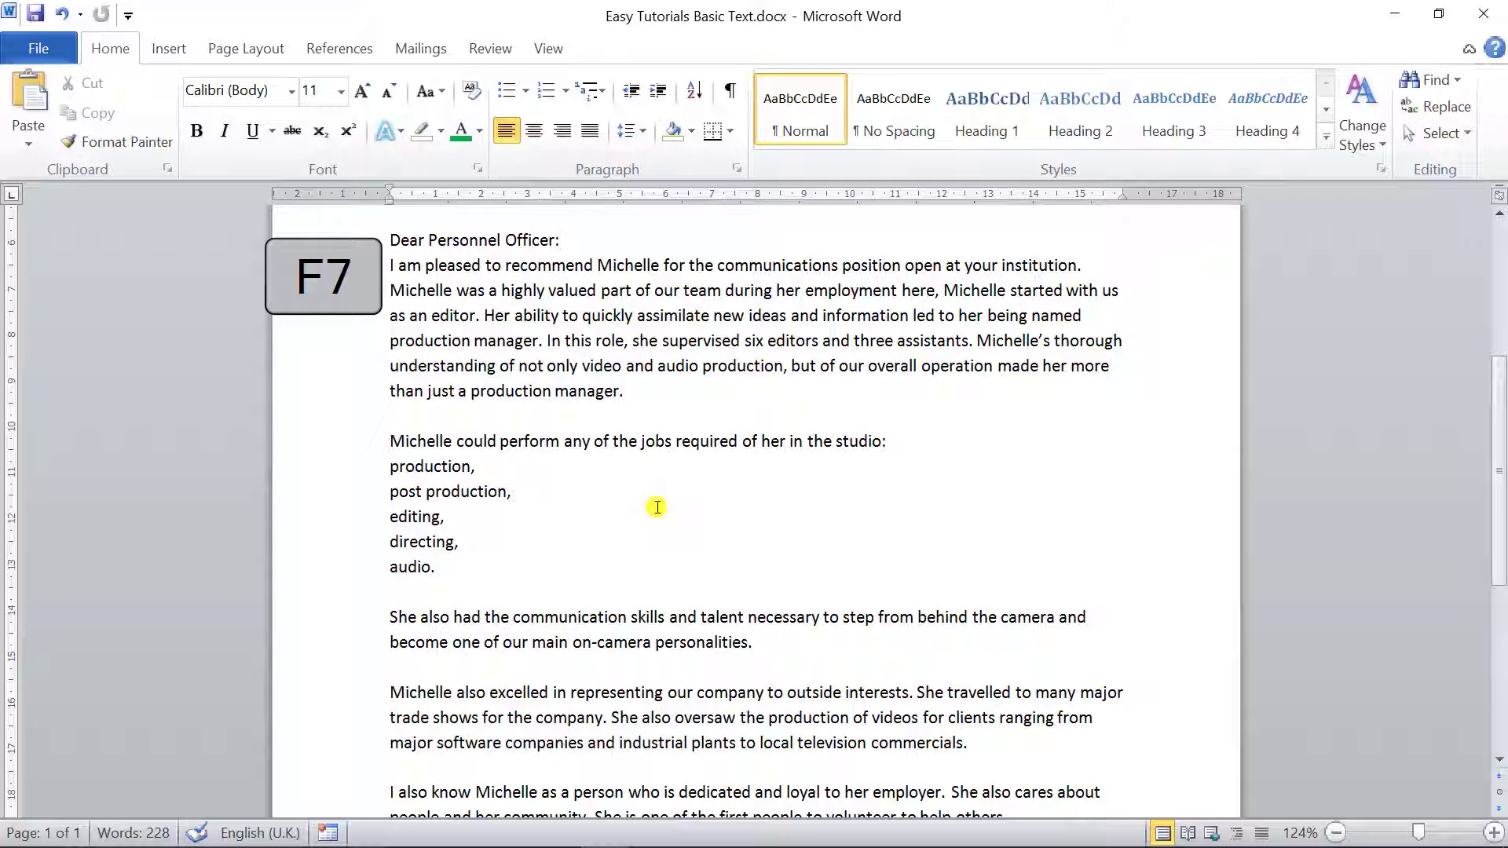
# Insert the copyright sign © from the recently used symbols on the empty line below "Sincerely," and close the Symbol dialog
pyautogui.scroll(-6, 658, 507)
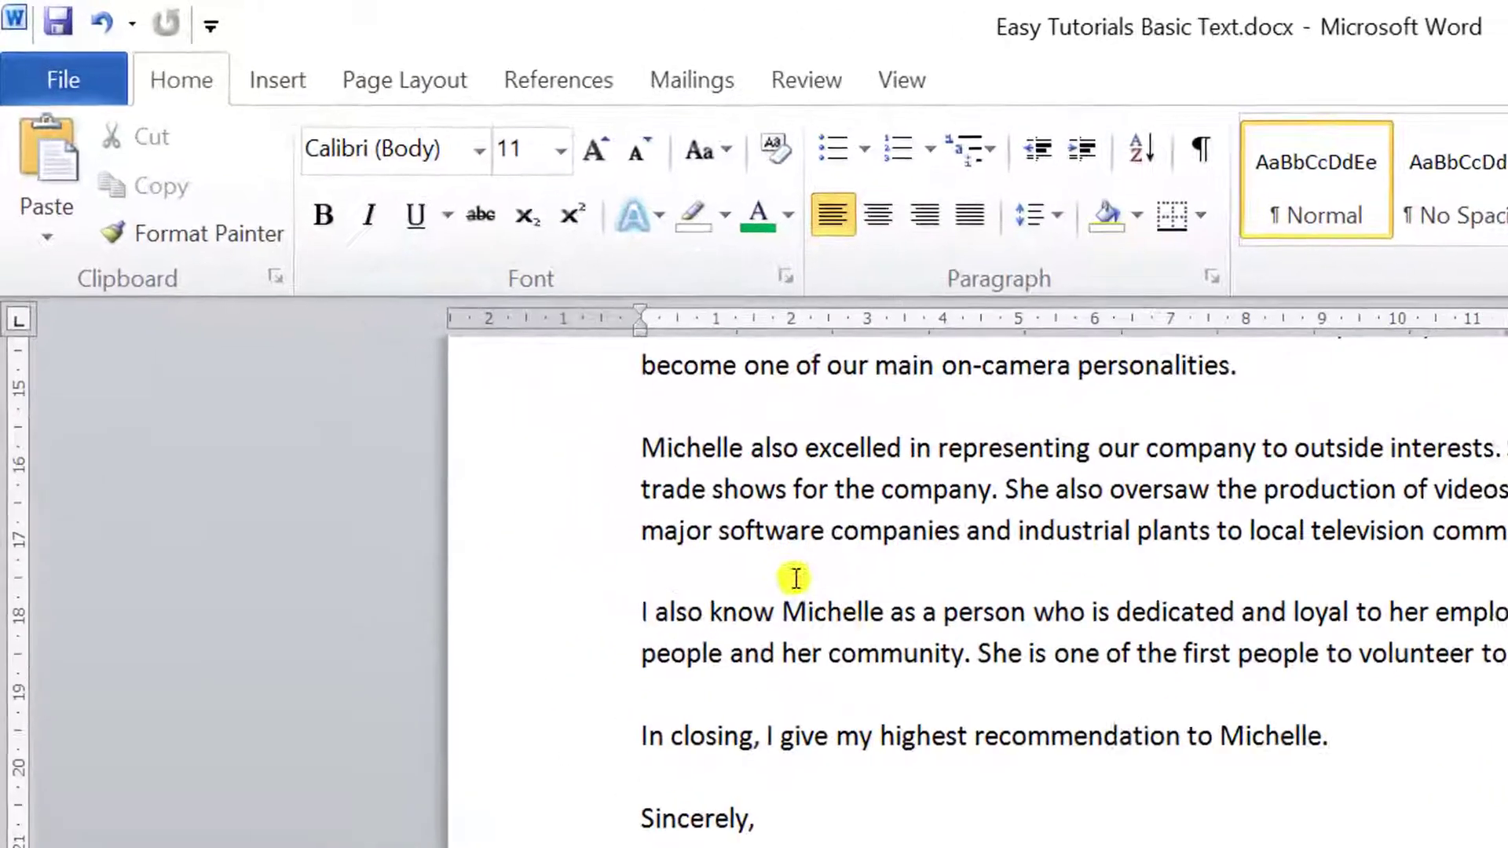
pyautogui.click(311, 92)
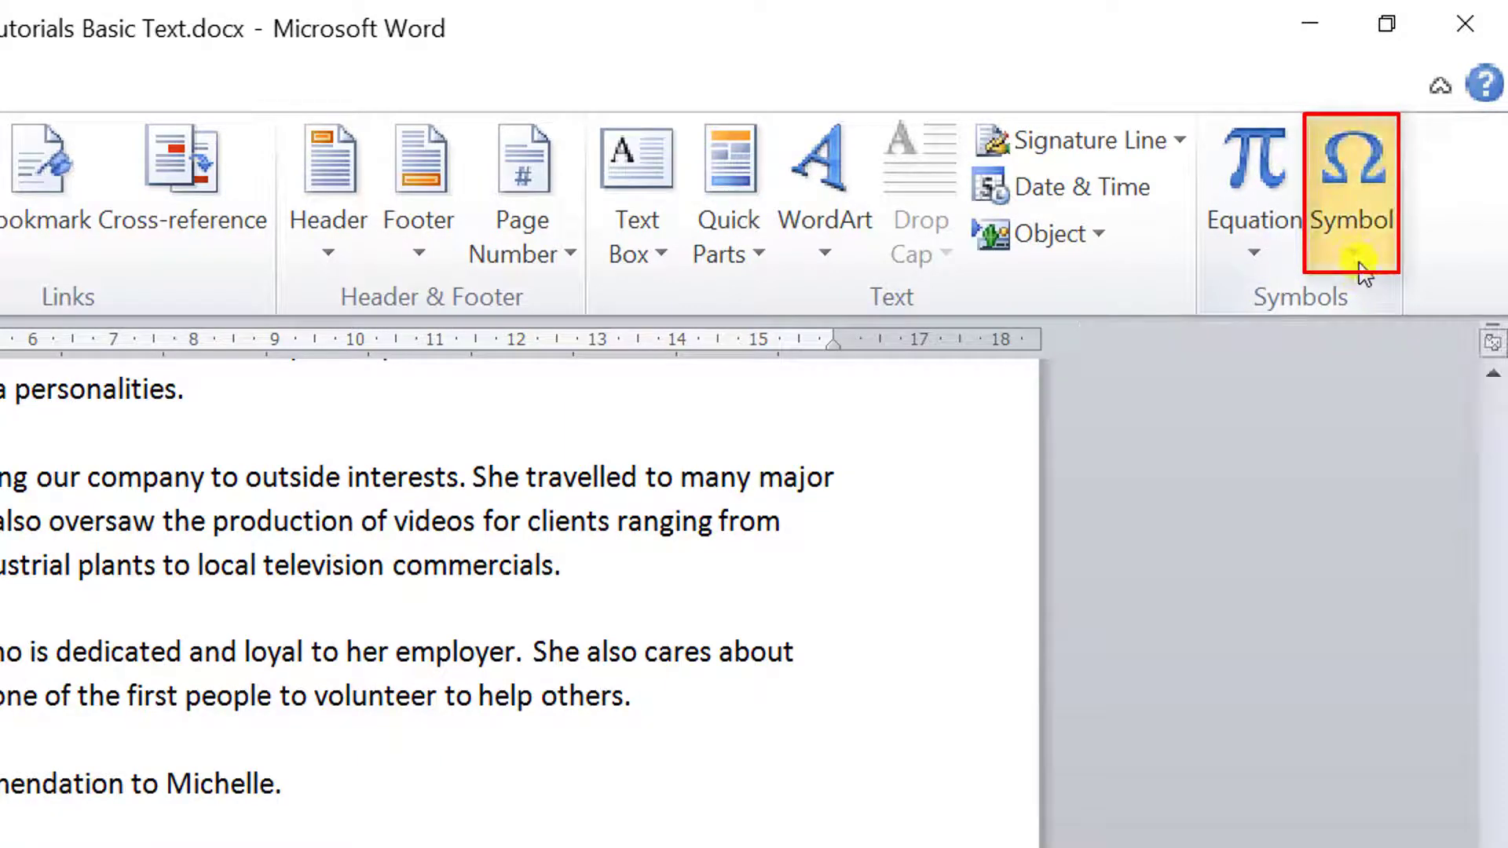
pyautogui.click(1367, 263)
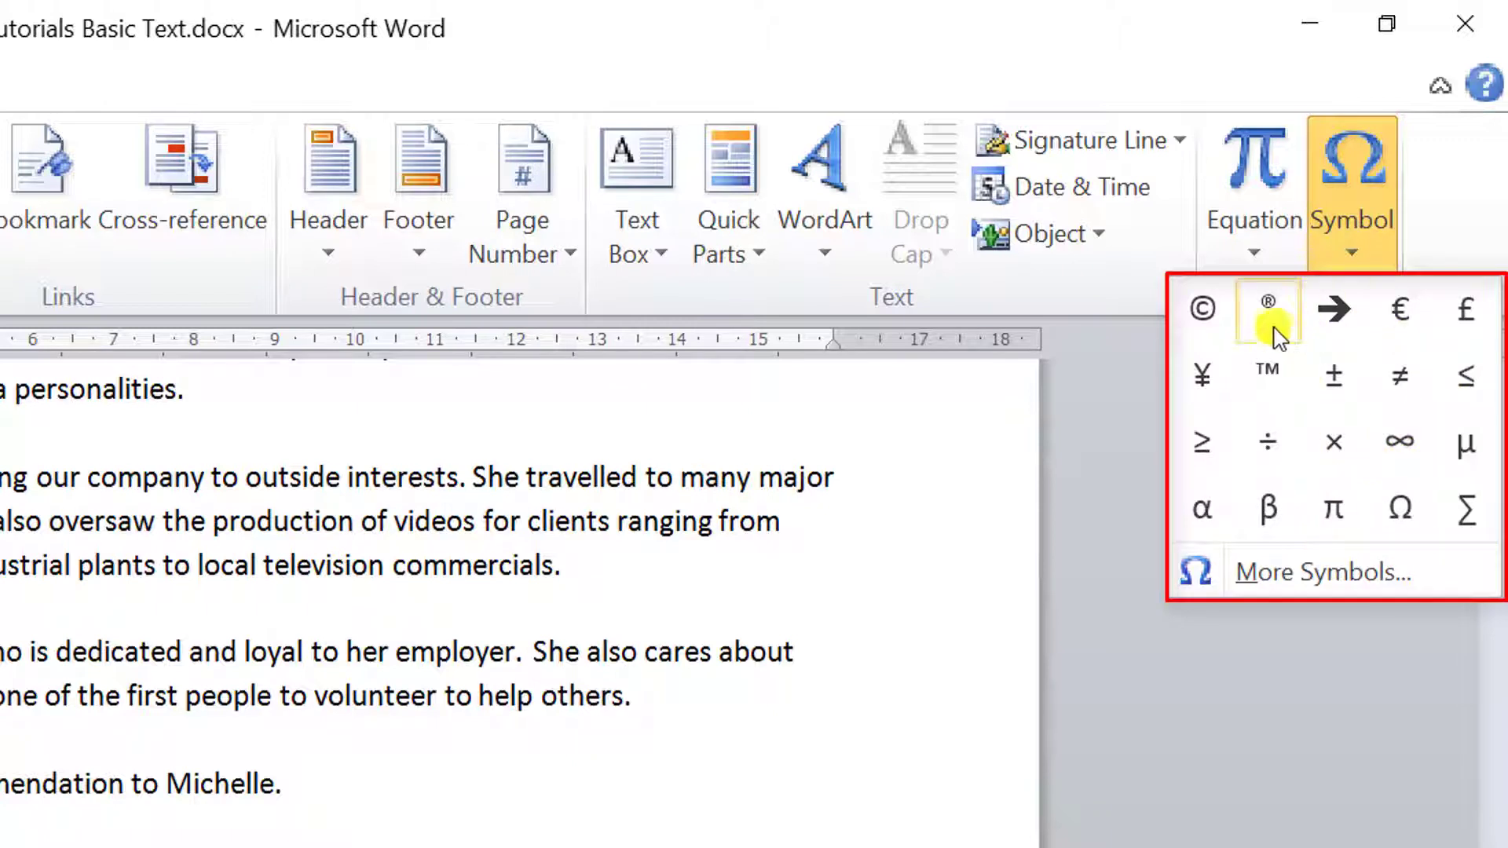
pyautogui.click(1283, 581)
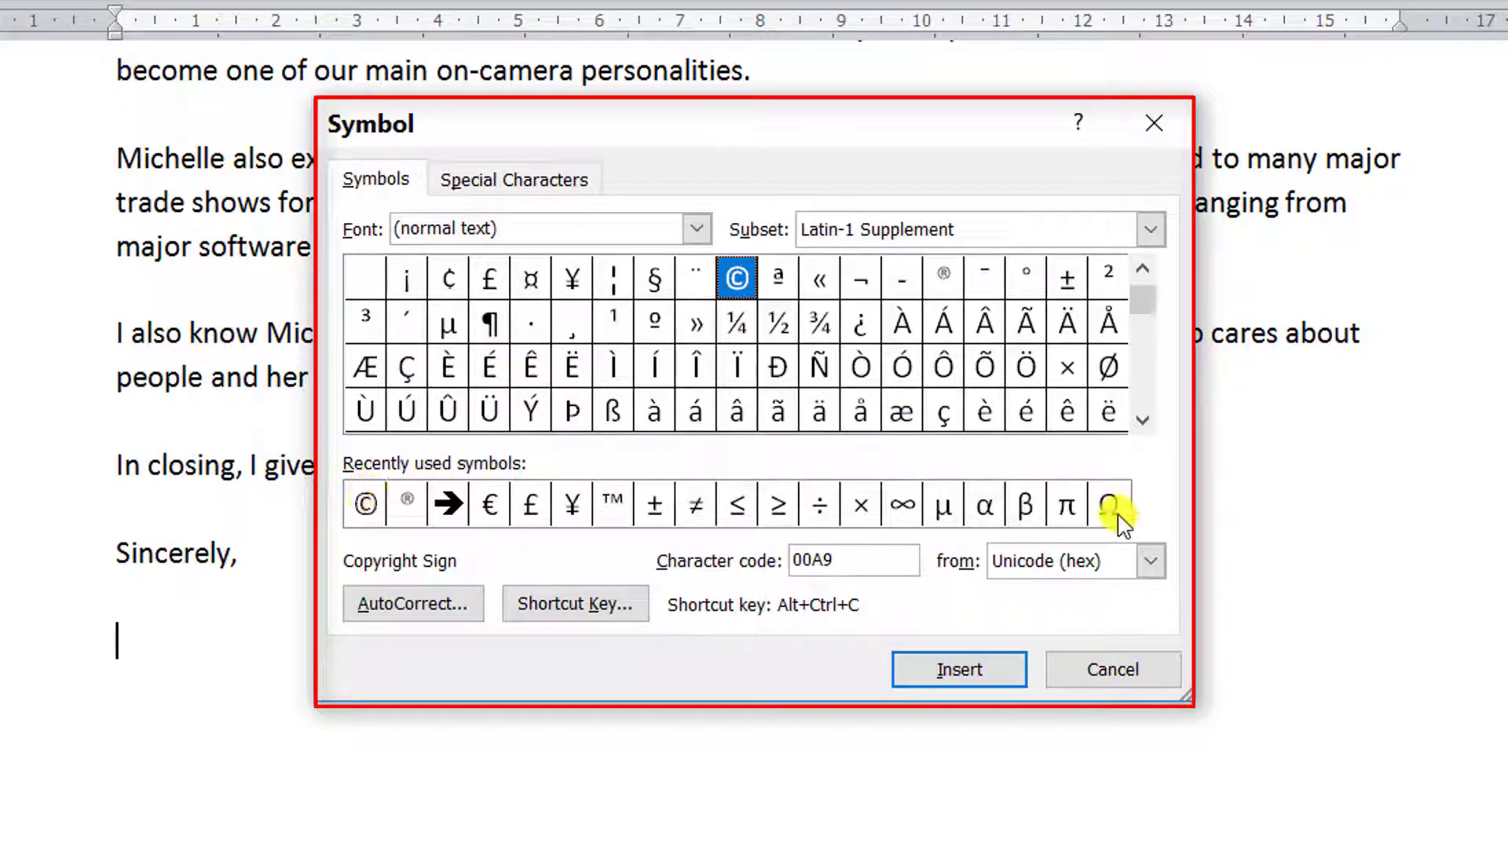
pyautogui.click(366, 504)
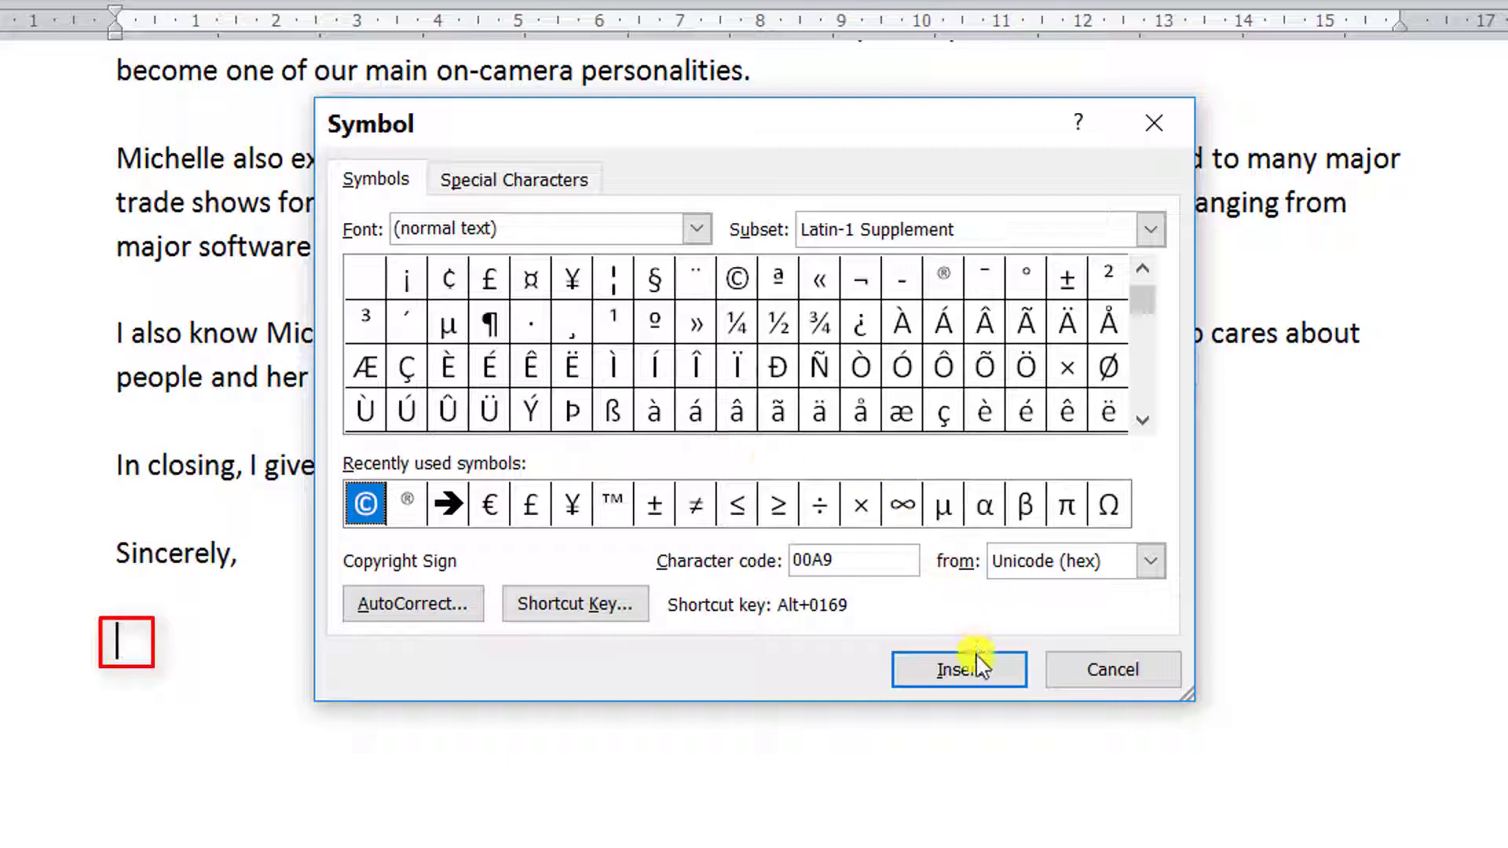
pyautogui.click(966, 674)
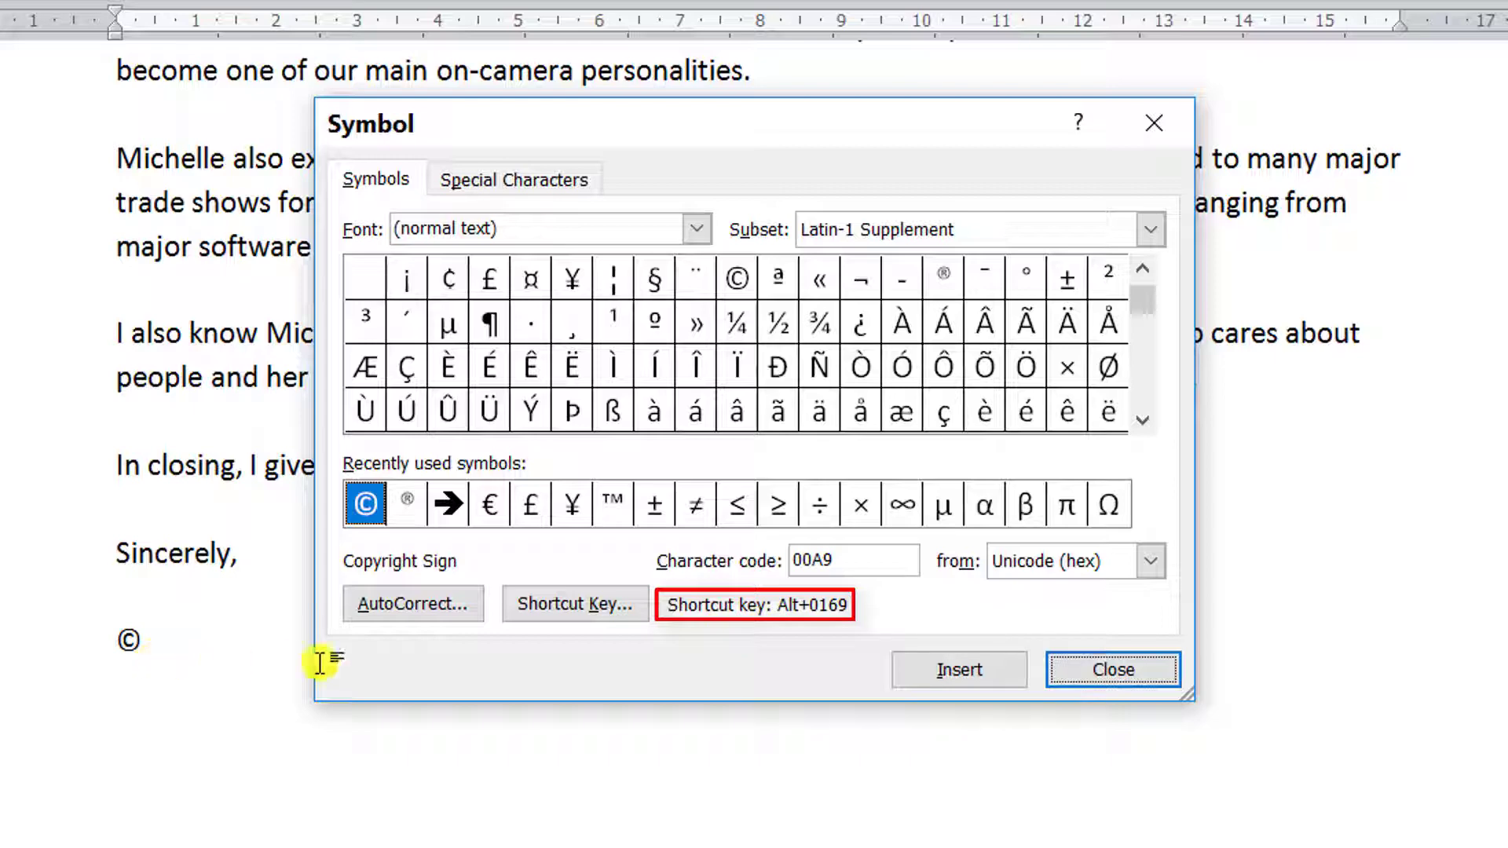
pyautogui.click(1132, 674)
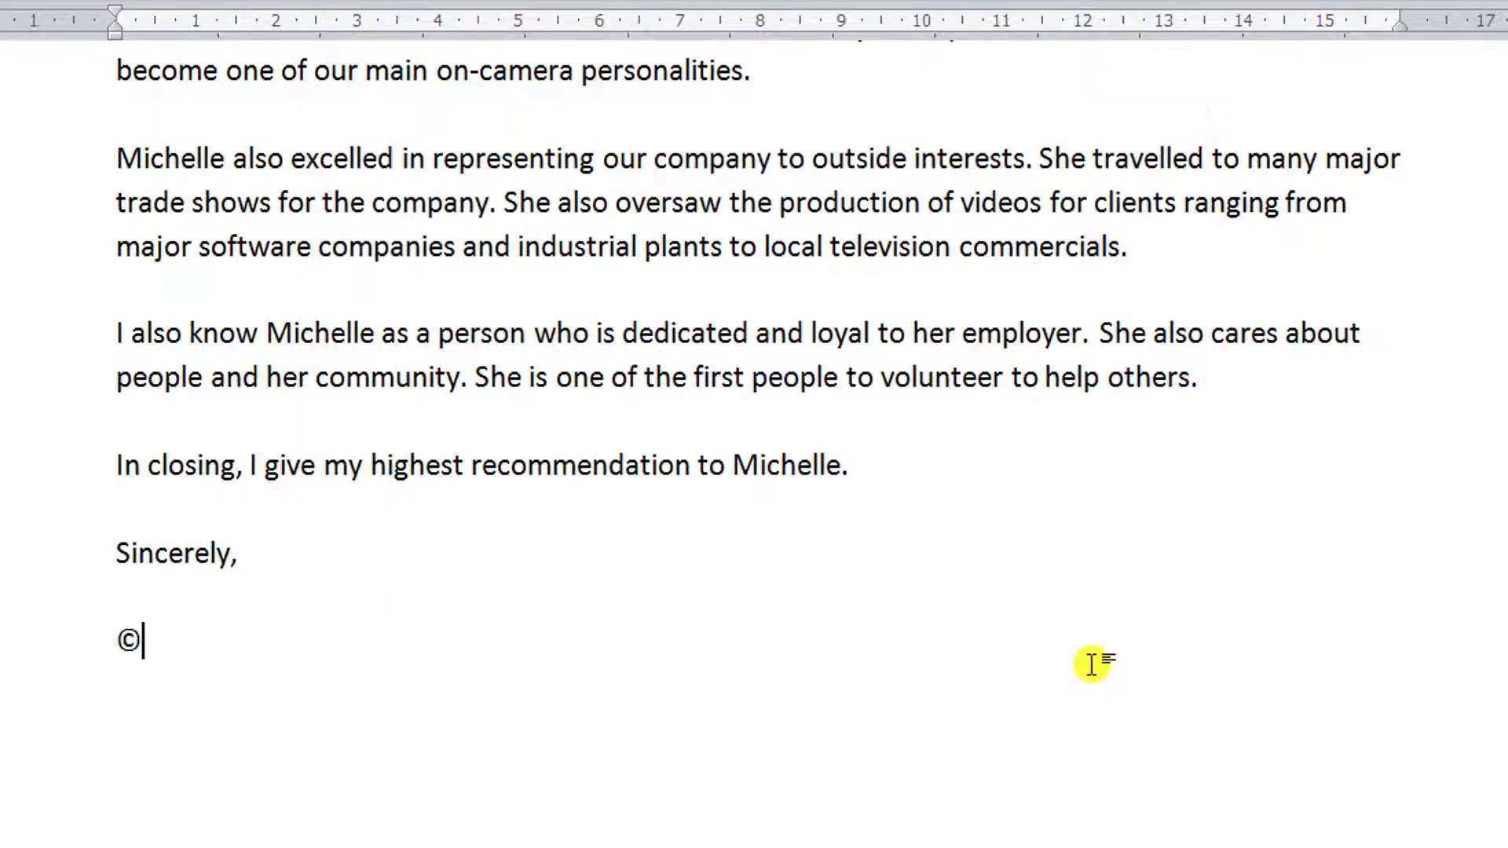